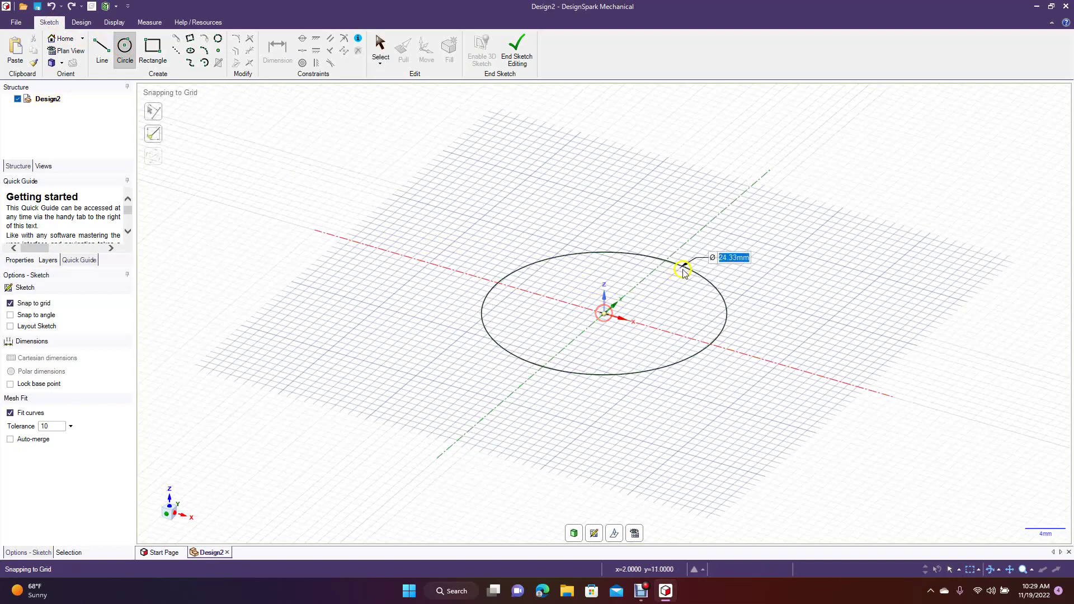
- Finish the origin circle and pull its face up 2.75 mm into a solid disc
{"action": "left_click", "coordinate": [681, 267]}
{"action": "left_click", "coordinate": [506, 54]}
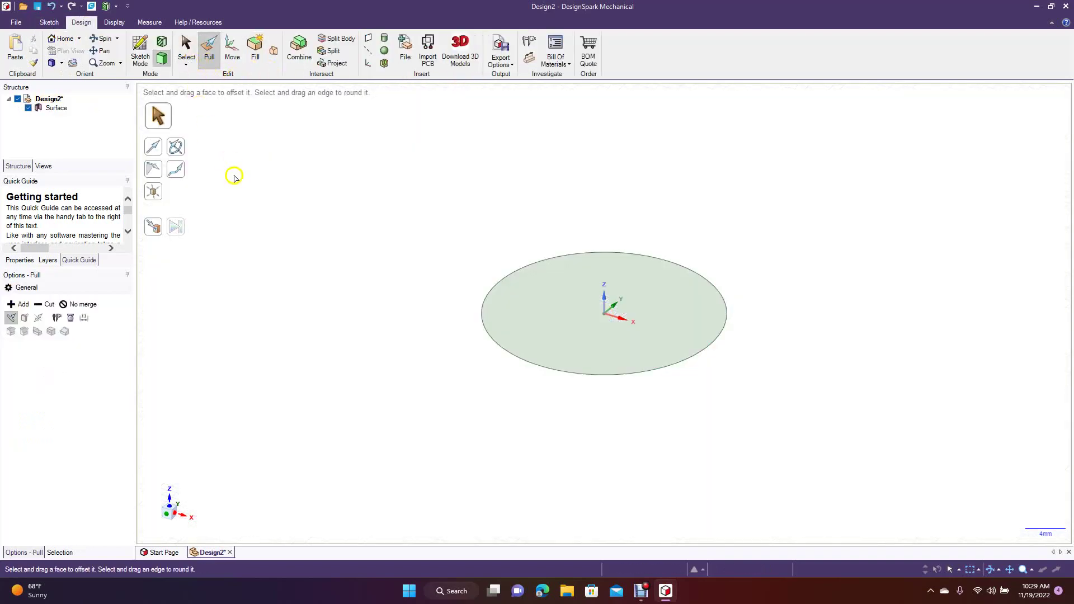
{"action": "left_click", "coordinate": [227, 65]}
{"action": "left_click", "coordinate": [568, 298]}
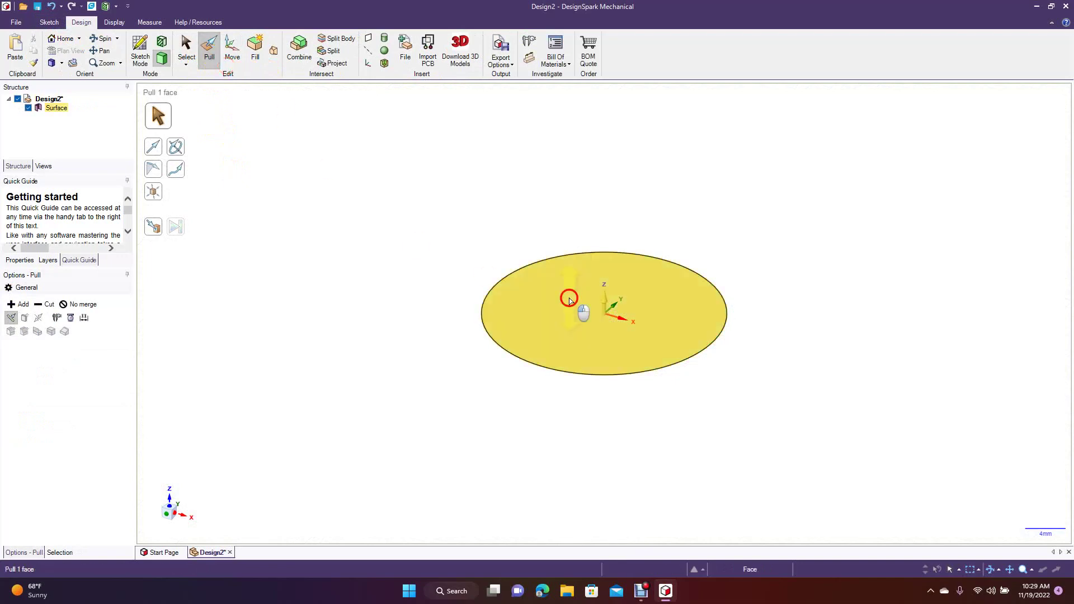
{"action": "left_click_drag", "start_coordinate": [569, 288], "coordinate": [569, 278]}
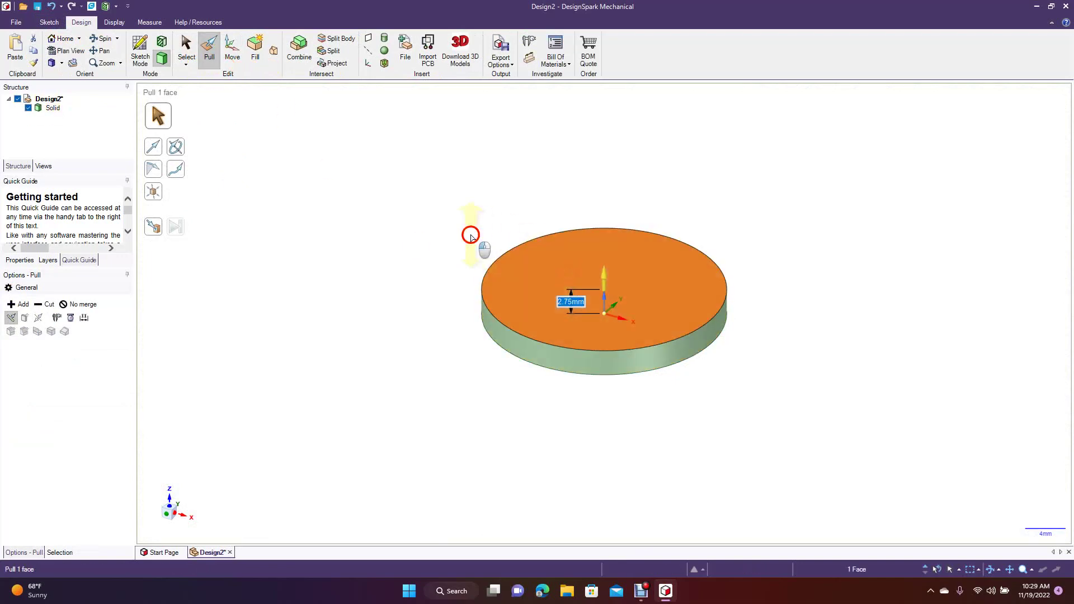
{"action": "left_click", "coordinate": [469, 233]}
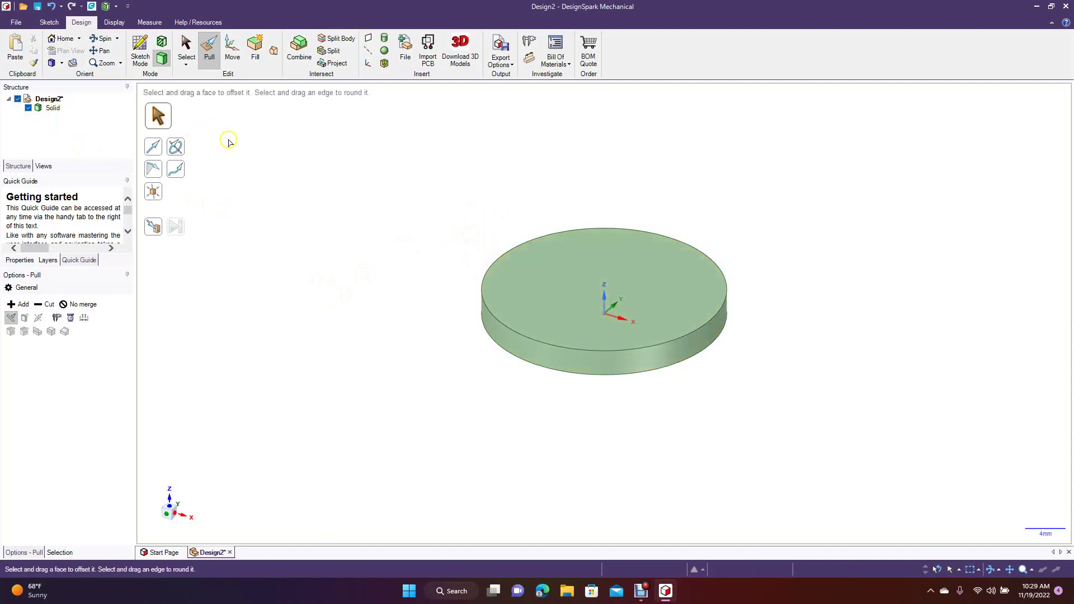
- Start a new sketch and look straight down on the disc in Top view
{"action": "left_click", "coordinate": [139, 50]}
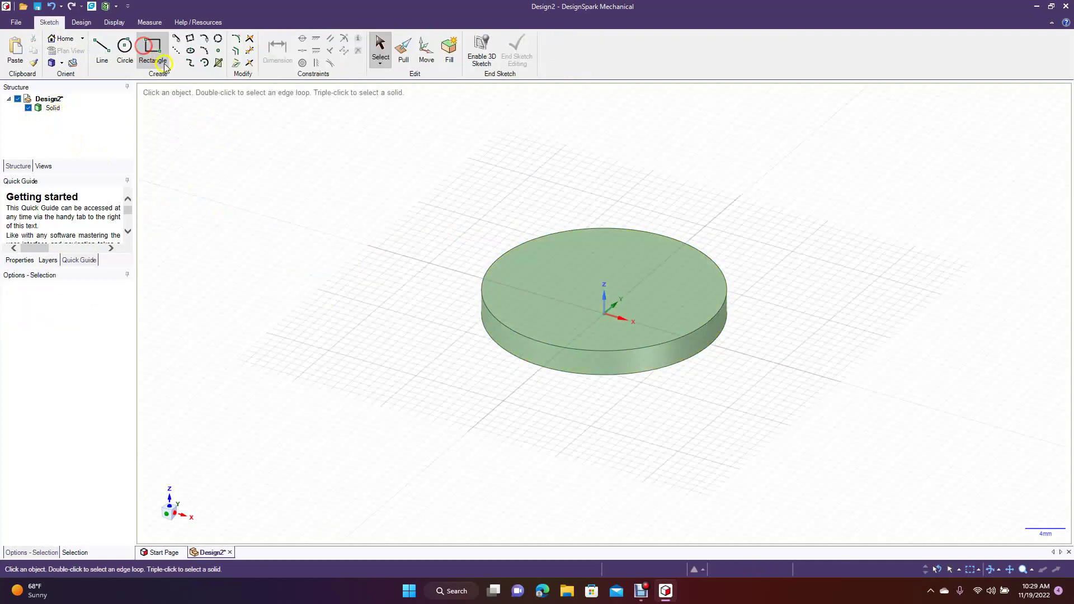
{"action": "left_click", "coordinate": [62, 63]}
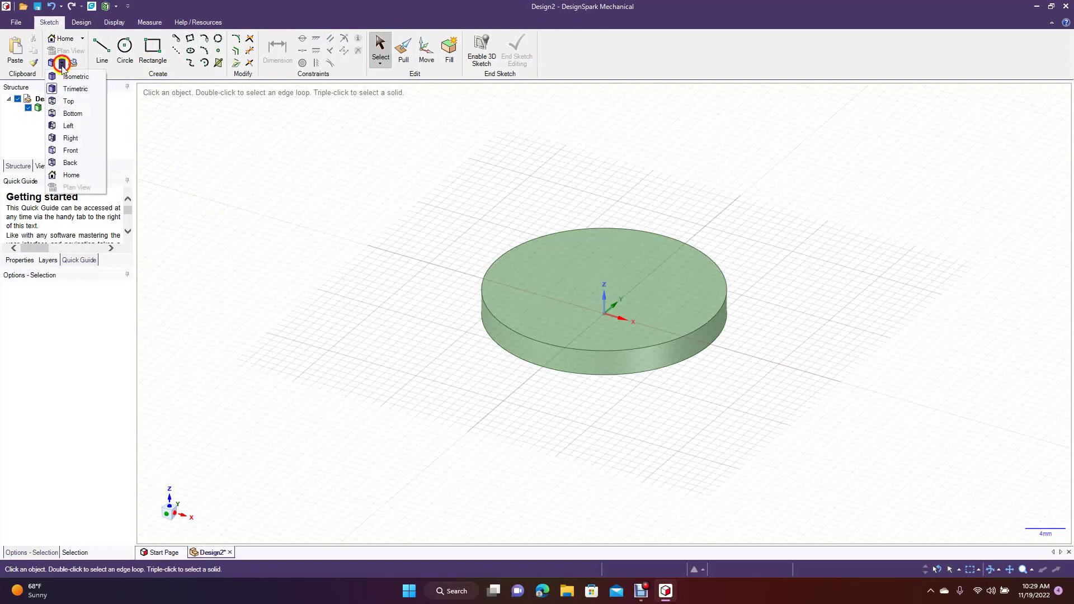
{"action": "left_click", "coordinate": [68, 100]}
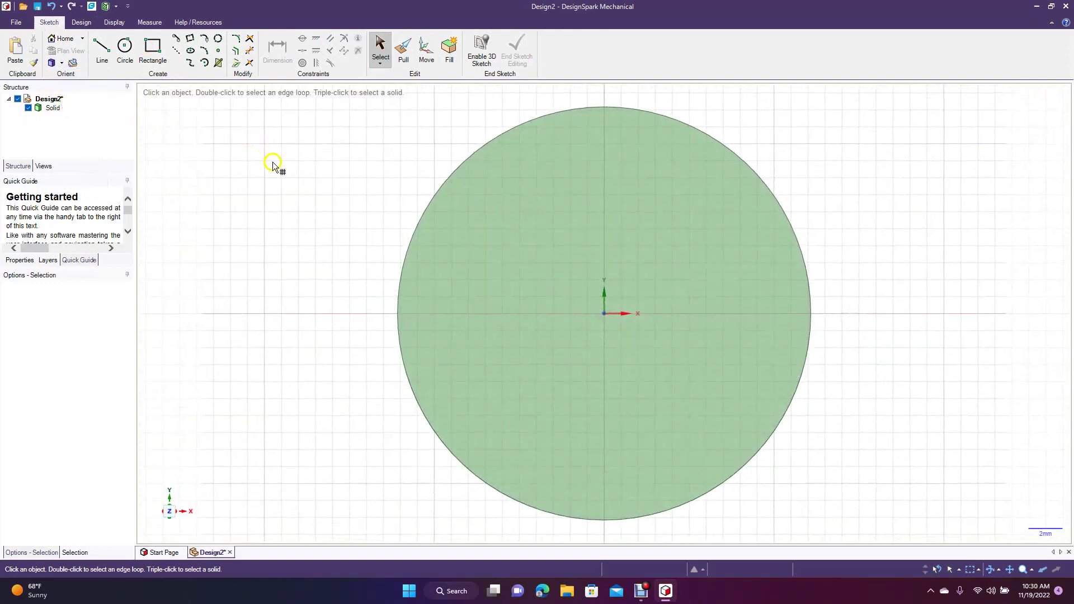
{"action": "scroll", "coordinate": [273, 163], "scroll_direction": "down", "scroll_amount": 4}
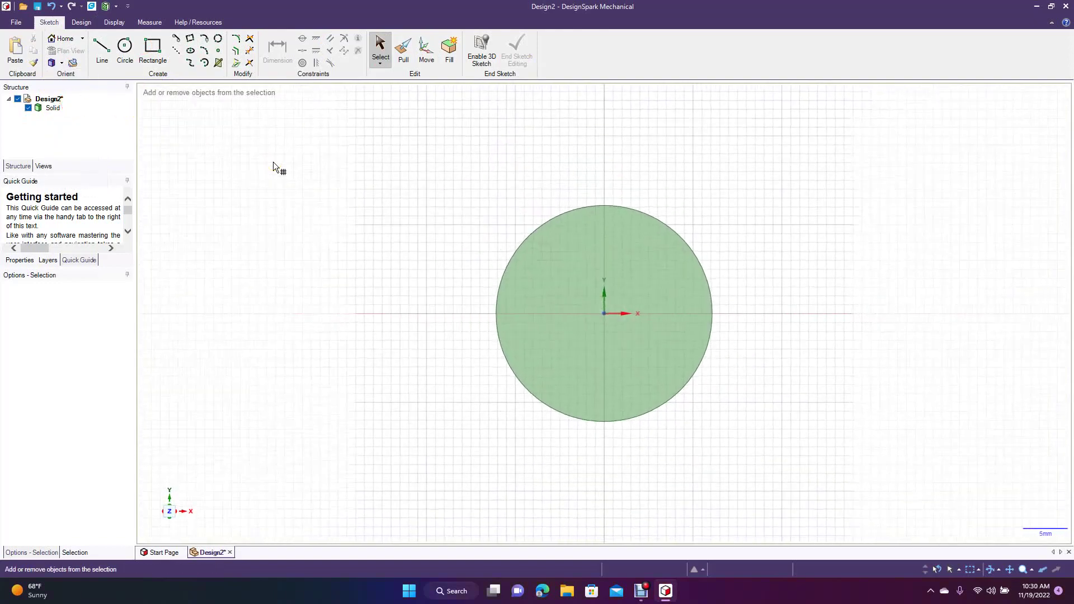
- Draw two center-based squares on the axis, left and right of the disc
{"action": "left_click", "coordinate": [146, 44]}
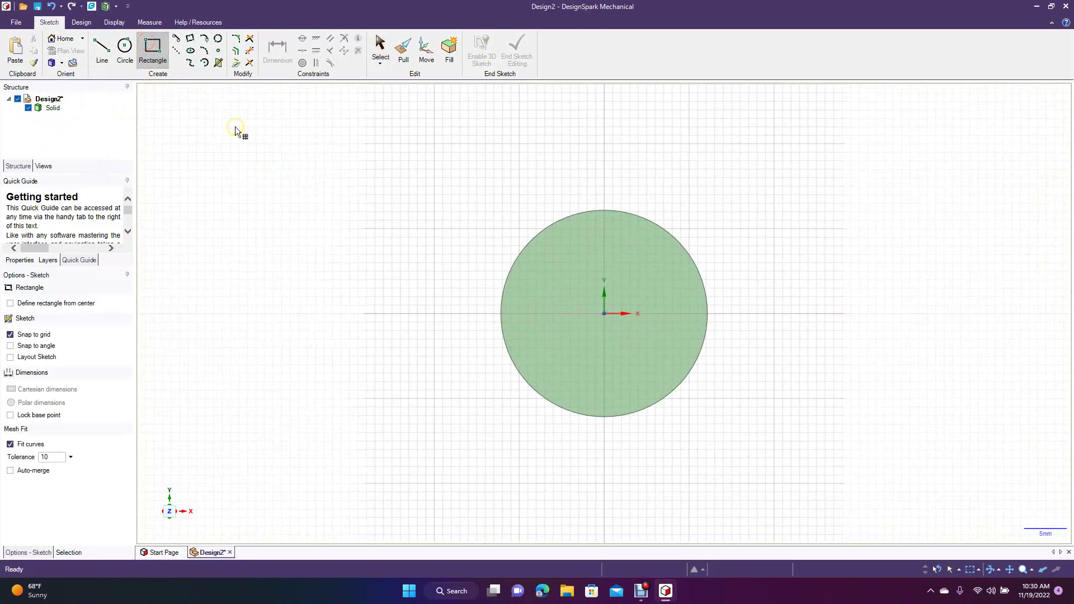
{"action": "left_click", "coordinate": [50, 303]}
{"action": "left_click", "coordinate": [415, 314]}
{"action": "left_click", "coordinate": [442, 287]}
{"action": "left_click", "coordinate": [811, 316]}
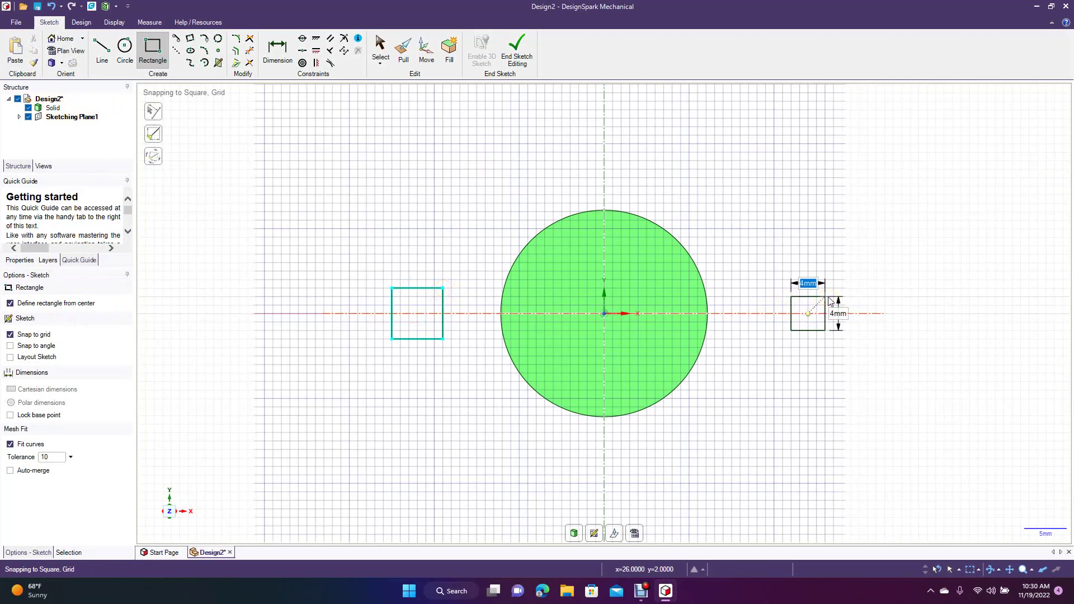
{"action": "left_click", "coordinate": [831, 297]}
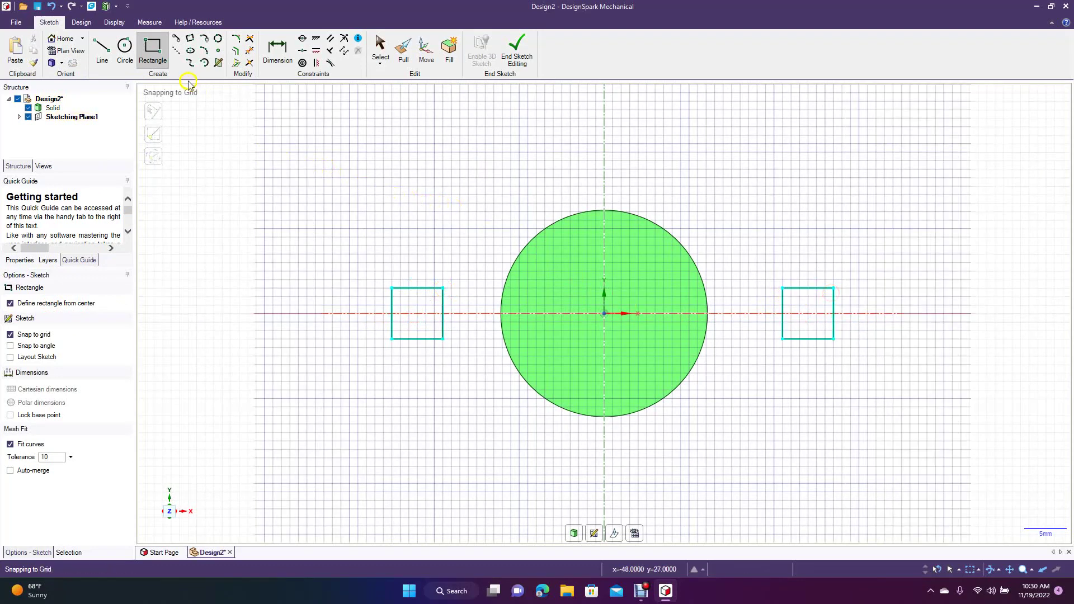
- Draw small circles above and below the disc and end the sketch as surfaces
{"action": "left_click", "coordinate": [125, 50]}
{"action": "left_click", "coordinate": [603, 145]}
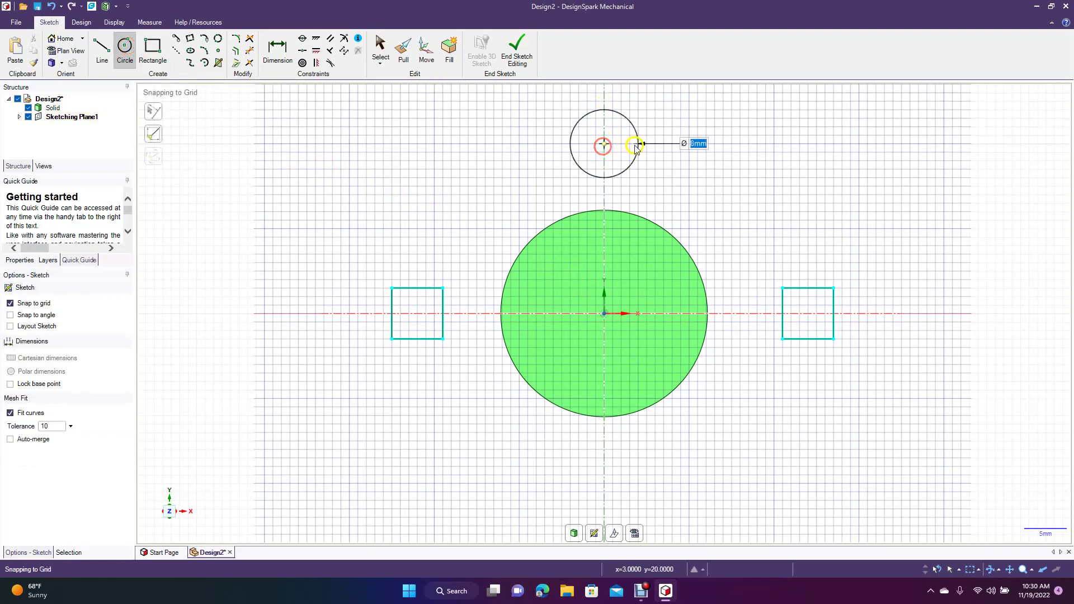
{"action": "left_click", "coordinate": [629, 144]}
{"action": "left_click", "coordinate": [604, 484]}
{"action": "left_click", "coordinate": [633, 483]}
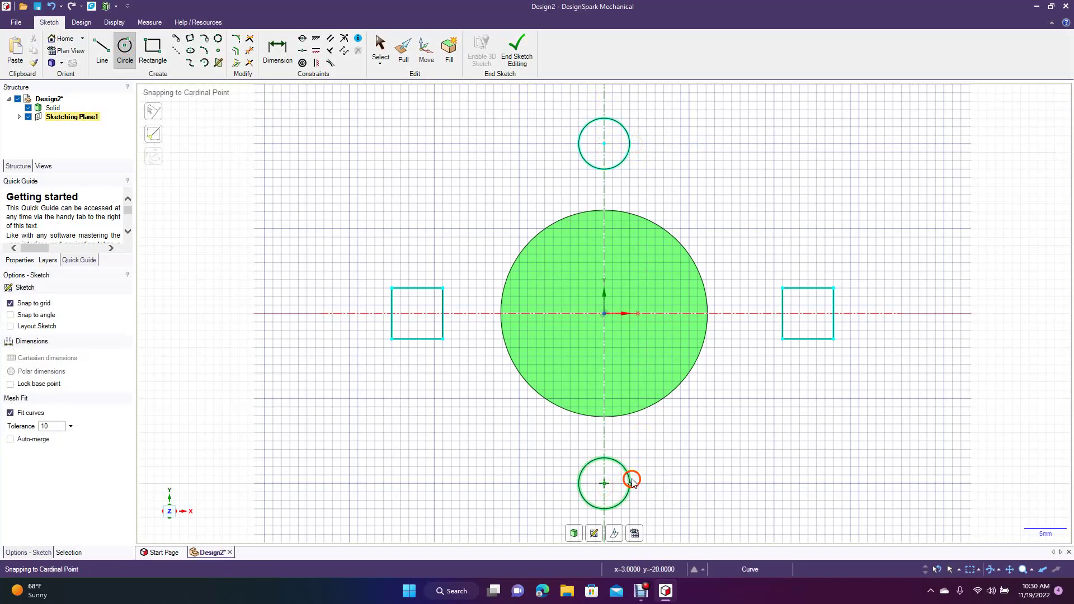
{"action": "left_click", "coordinate": [507, 60]}
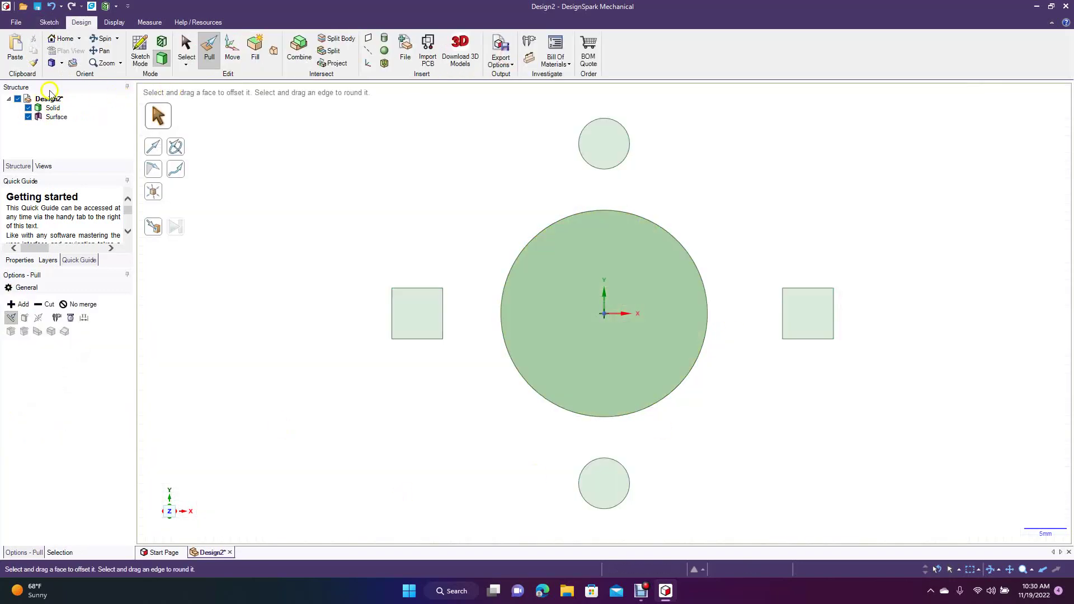
- In Trimetric view, pull the left square 5 mm into a separate cube with No merge
{"action": "left_click", "coordinate": [62, 64]}
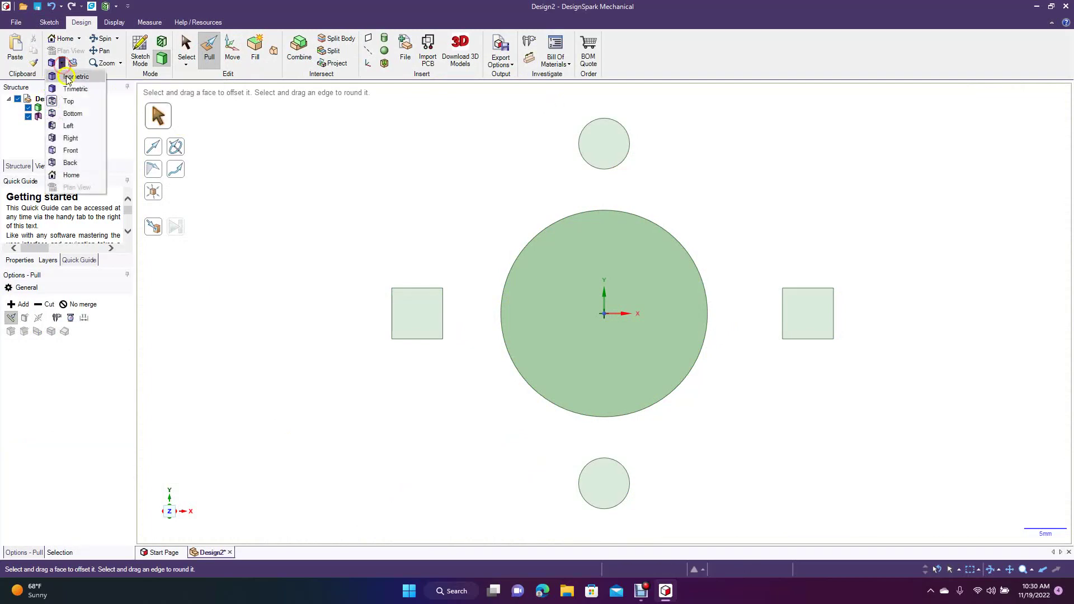
{"action": "left_click", "coordinate": [75, 89]}
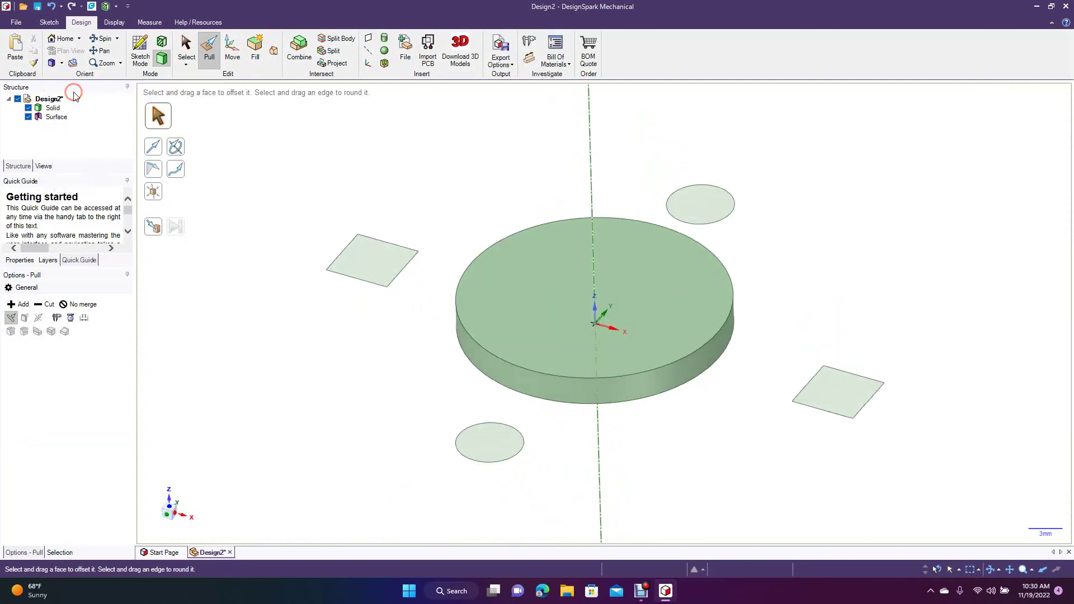
{"action": "left_click", "coordinate": [356, 247]}
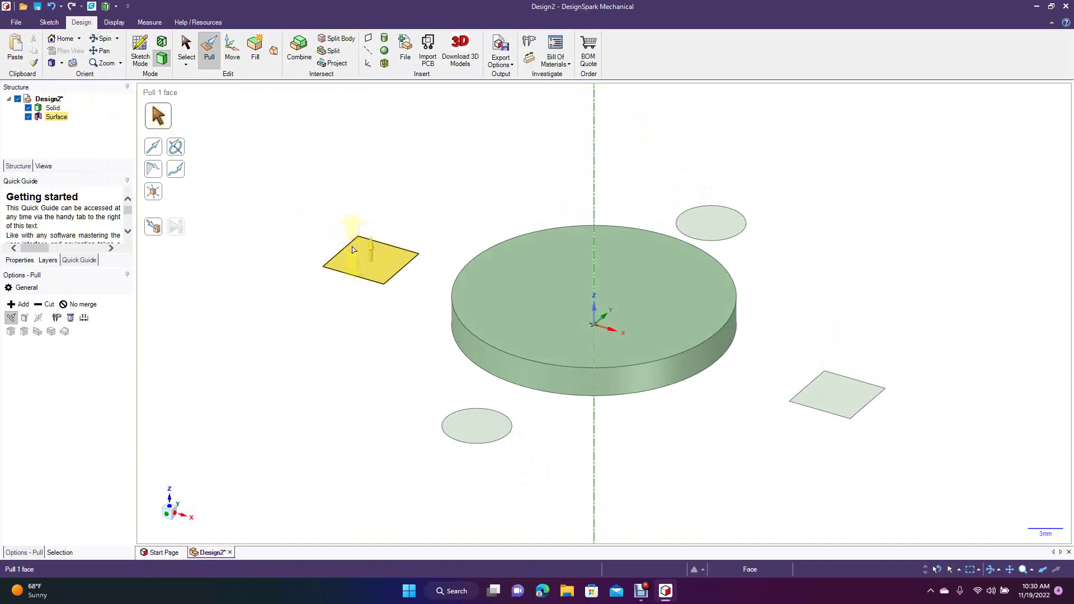
{"action": "left_click", "coordinate": [364, 244]}
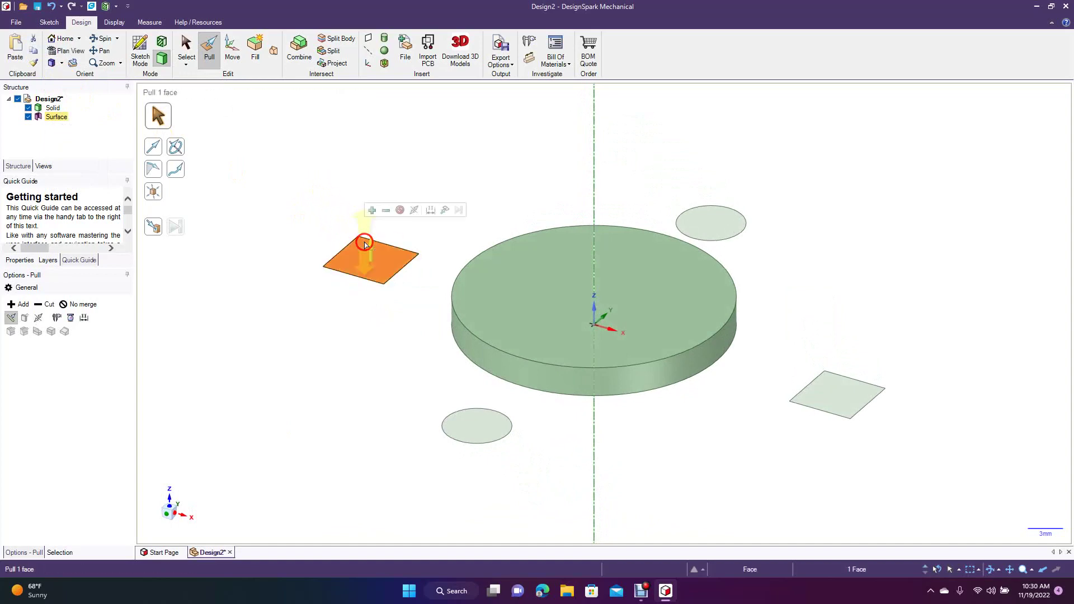
{"action": "left_click", "coordinate": [80, 305]}
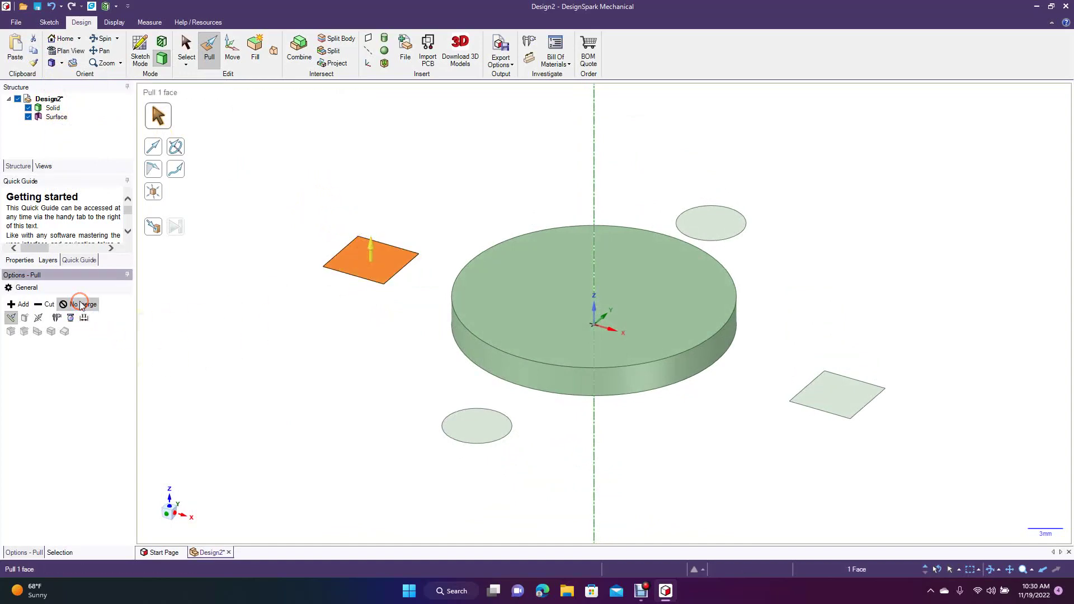
{"action": "left_click_drag", "start_coordinate": [376, 285], "coordinate": [375, 210]}
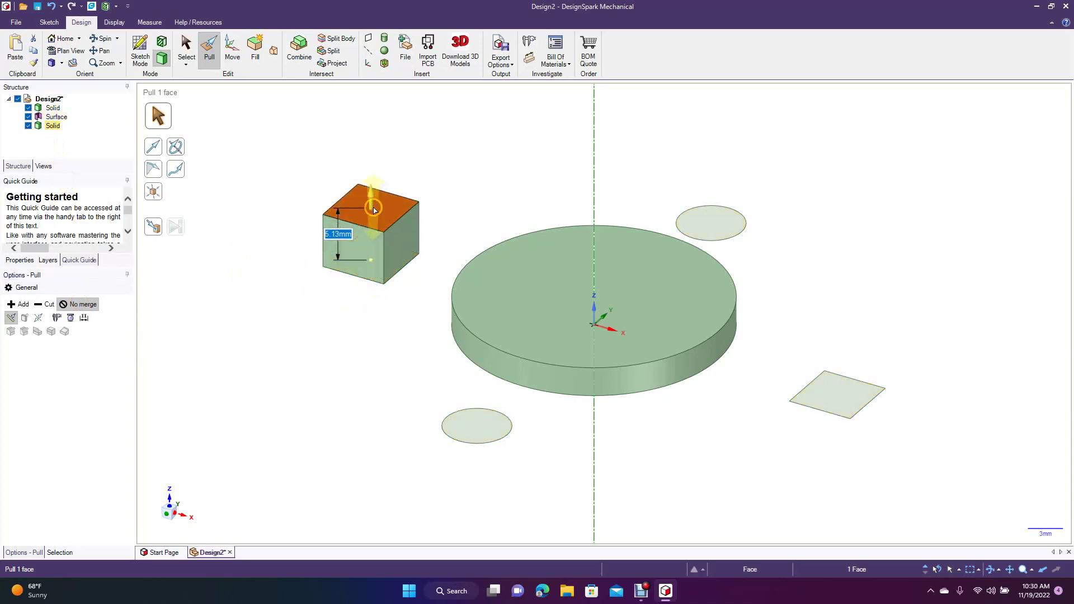
{"action": "type", "text": "5"}
{"action": "key", "text": "Return"}
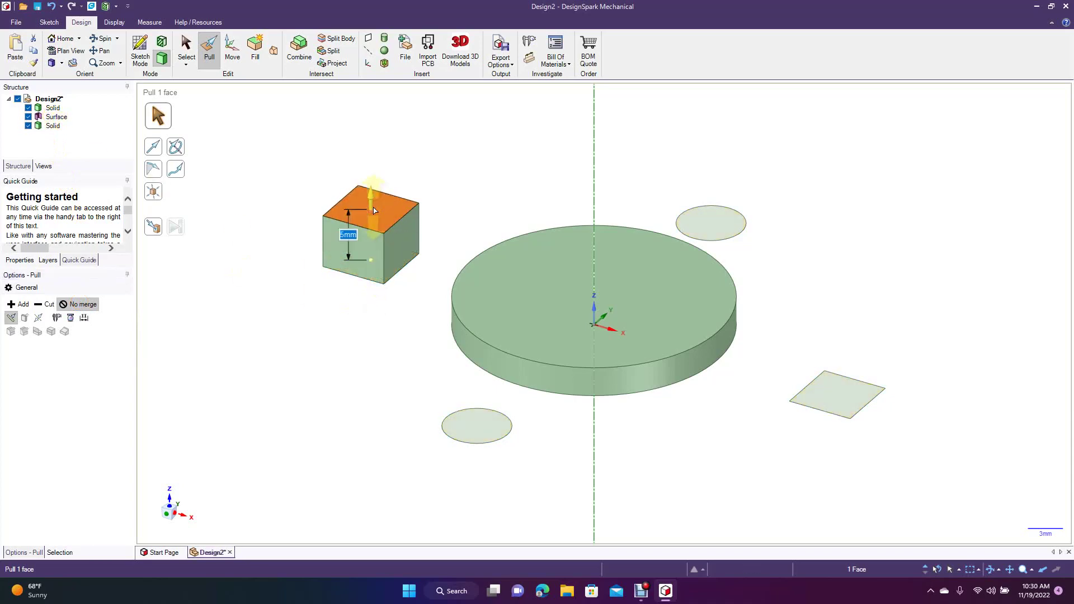
{"action": "left_click", "coordinate": [422, 175]}
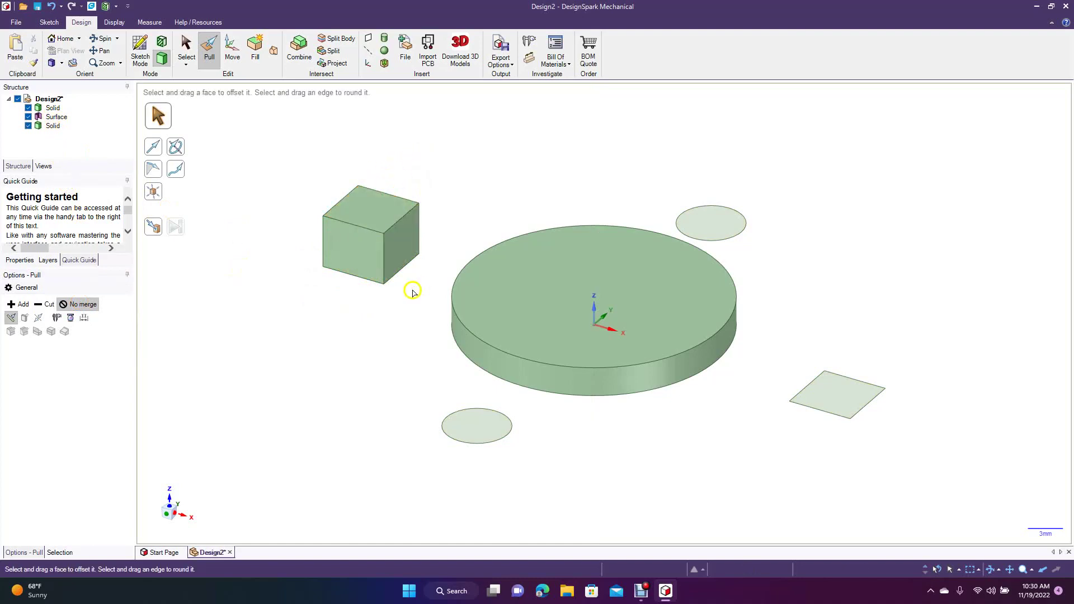
- Pull the right square up 5 mm into a second cube
{"action": "left_click", "coordinate": [833, 392]}
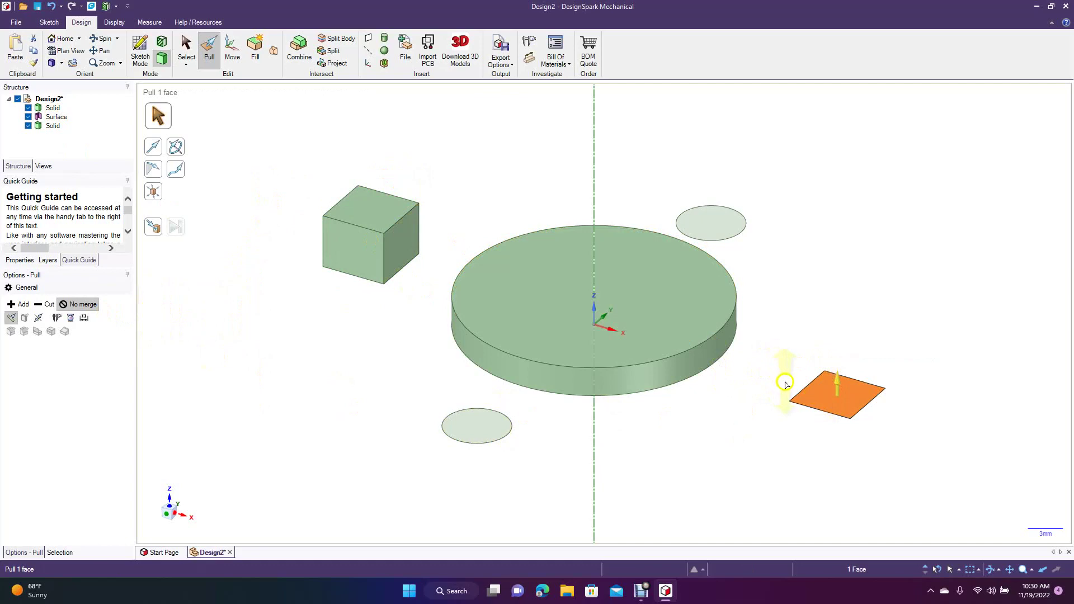
{"action": "type", "text": "5"}
{"action": "key", "text": "Return"}
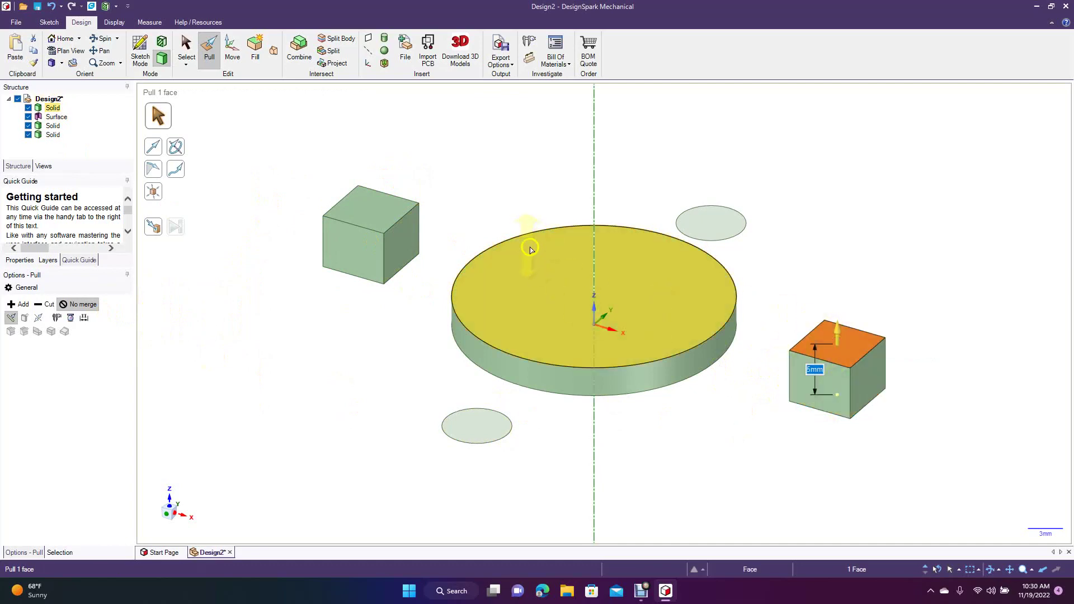
{"action": "left_click", "coordinate": [516, 193]}
- Pull the upper and lower circles up 5 mm each into cylinders
{"action": "left_click", "coordinate": [699, 227]}
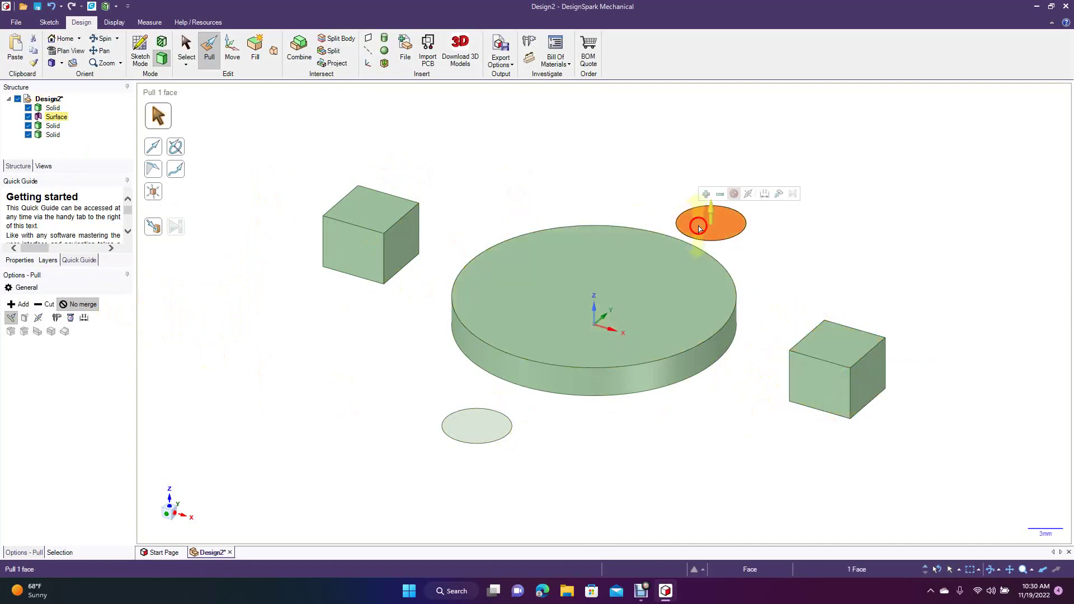
{"action": "type", "text": "5"}
{"action": "key", "text": "Return"}
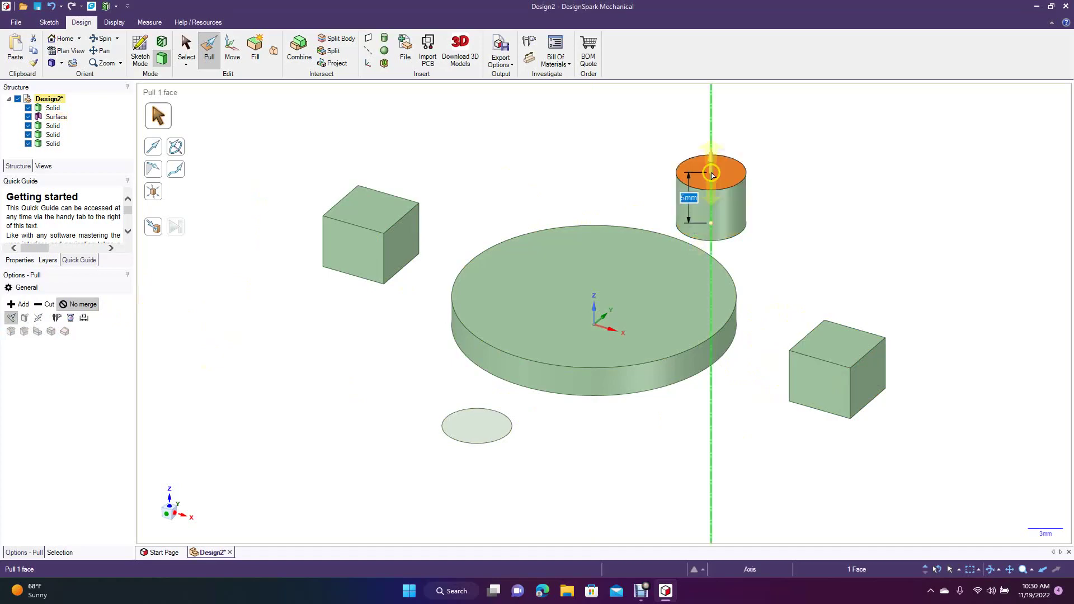
{"action": "left_click", "coordinate": [461, 423]}
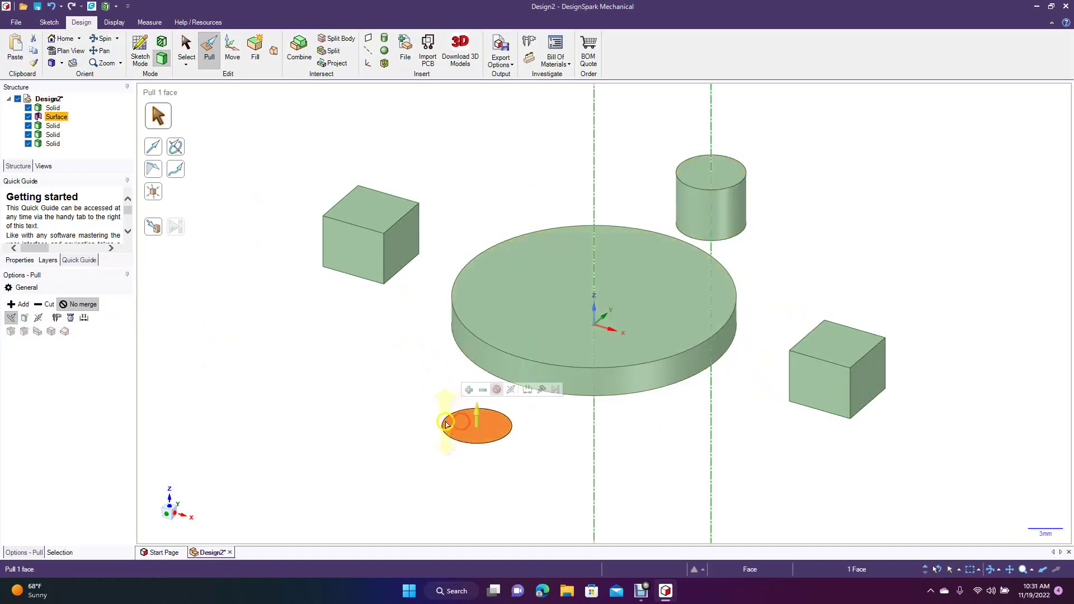
{"action": "type", "text": "5"}
{"action": "key", "text": "Return"}
{"action": "left_click", "coordinate": [430, 350]}
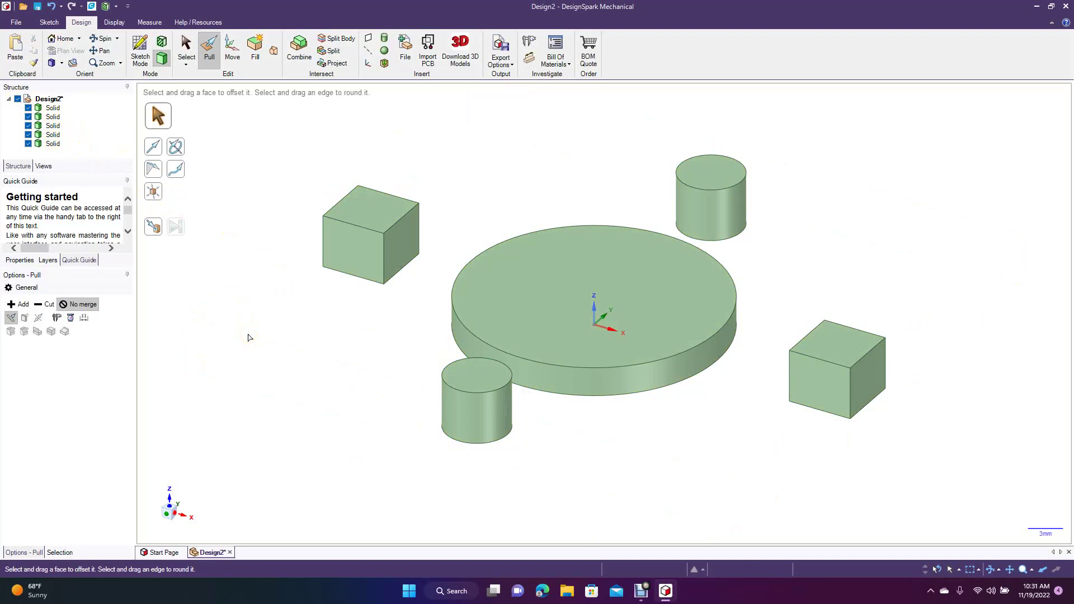
{"action": "left_click", "coordinate": [48, 260]}
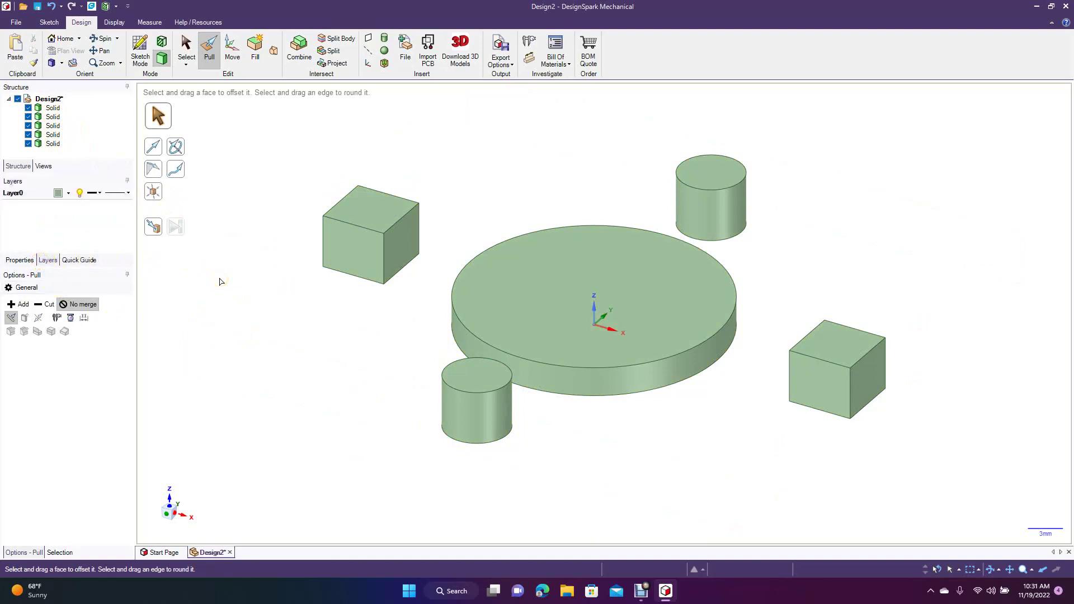
{"action": "left_click", "coordinate": [28, 108]}
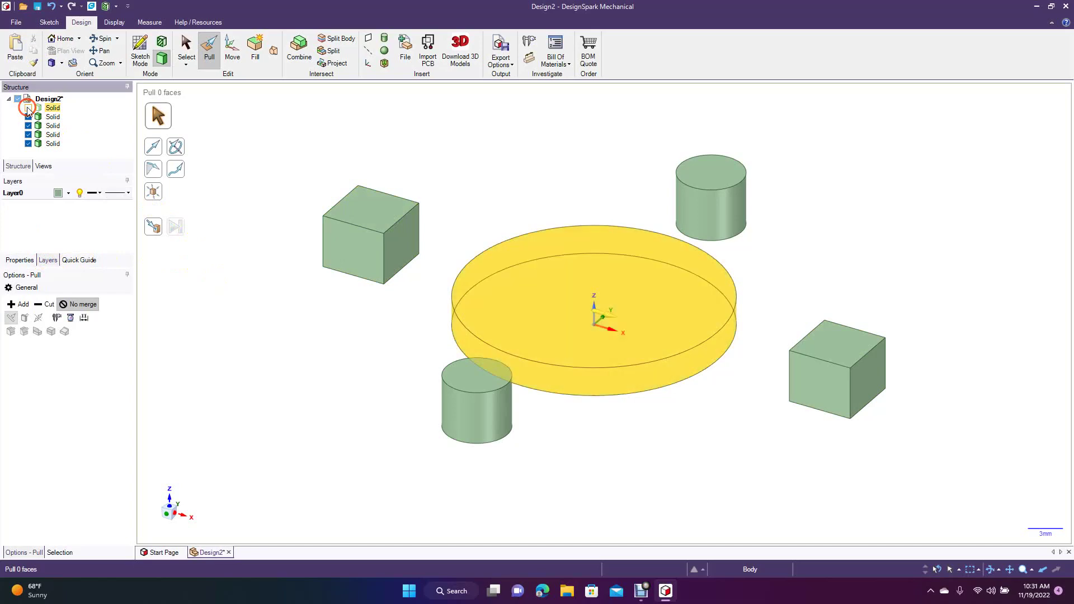
{"action": "left_click", "coordinate": [28, 117]}
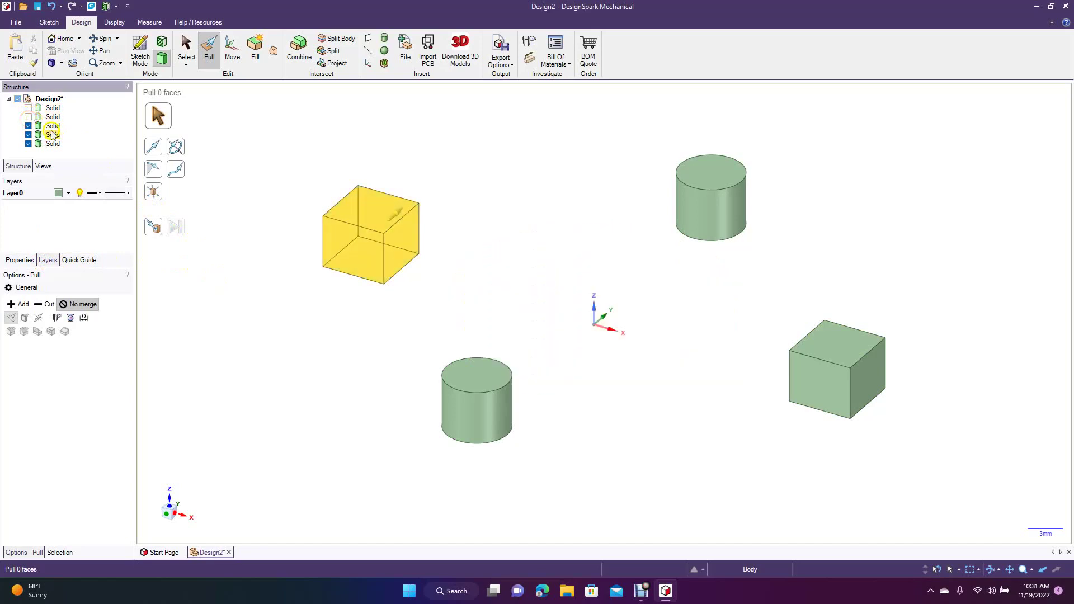
{"action": "left_click", "coordinate": [28, 117]}
{"action": "left_click", "coordinate": [28, 108]}
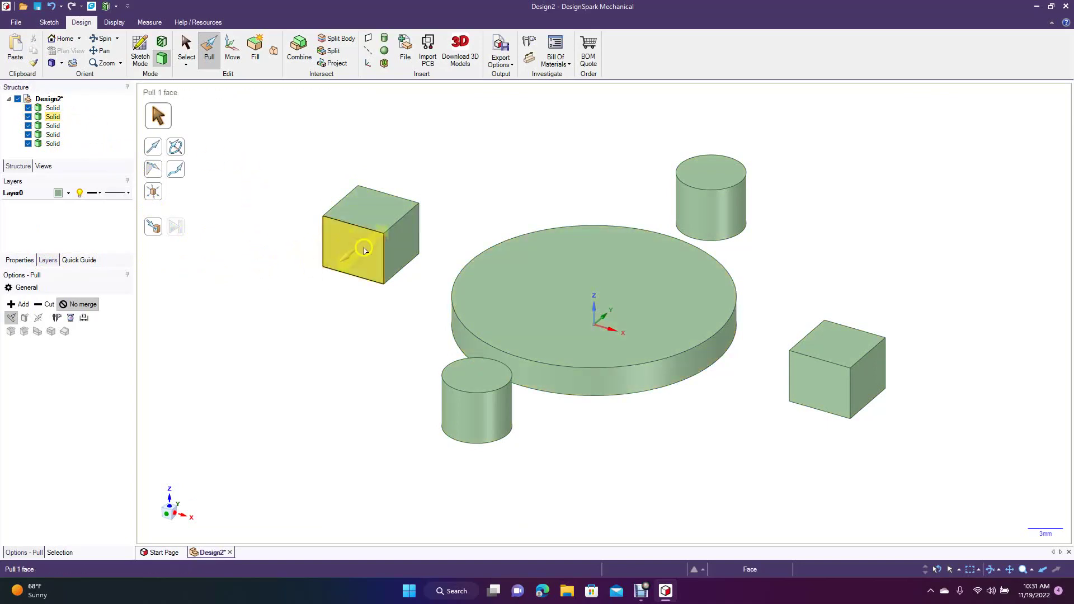
- Add a new layer renamed Blue under Layer0, then add another layer, Layer1
{"action": "left_click", "coordinate": [21, 194]}
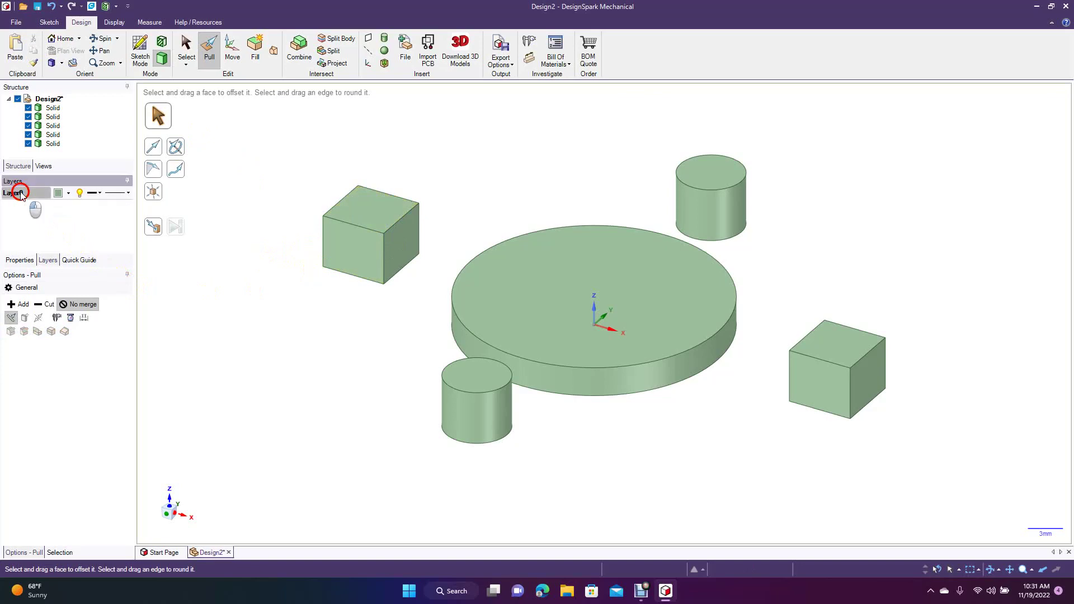
{"action": "left_click", "coordinate": [20, 194]}
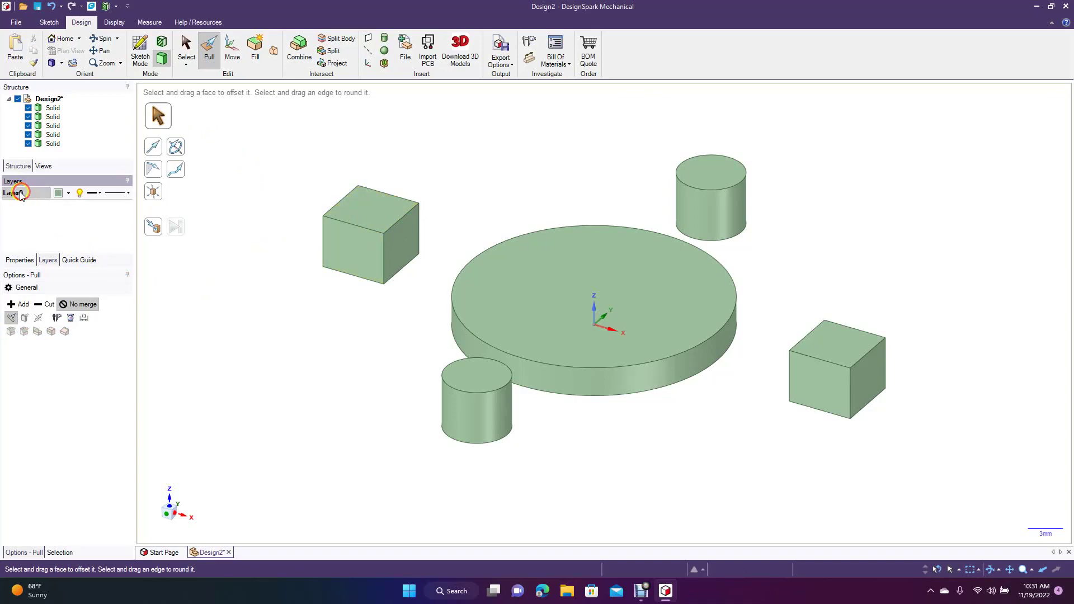
{"action": "right_click", "coordinate": [21, 193]}
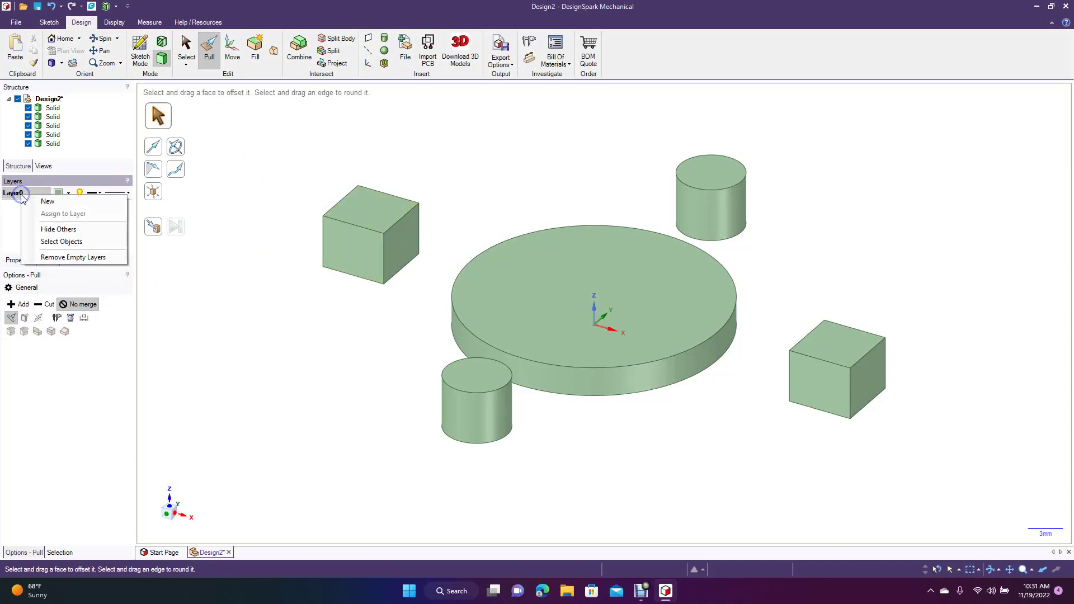
{"action": "left_click", "coordinate": [45, 203]}
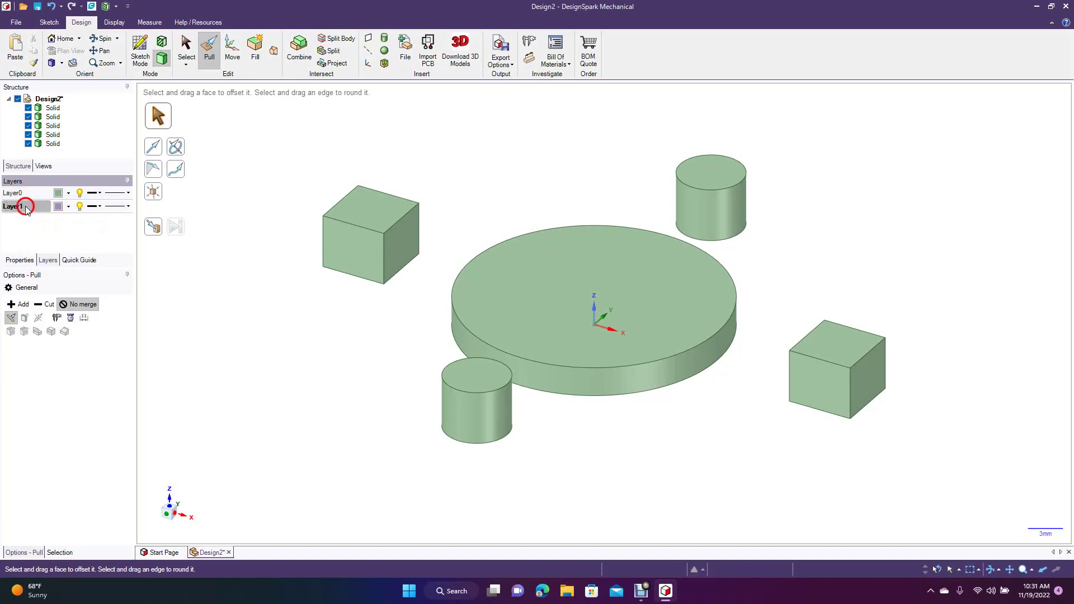
{"action": "left_click_drag", "start_coordinate": [25, 206], "coordinate": [4, 206]}
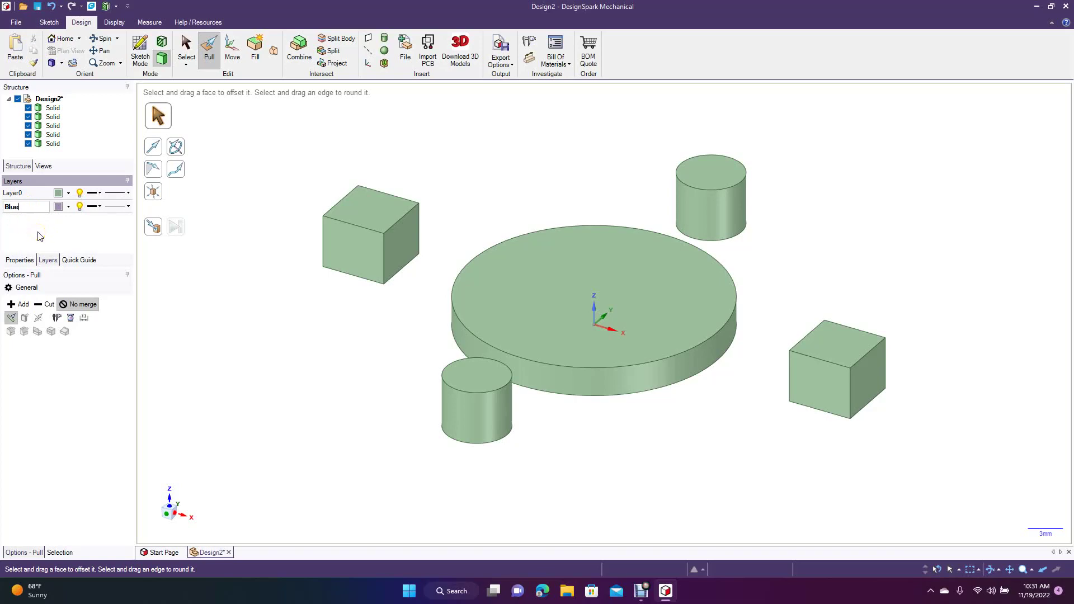
{"action": "left_click", "coordinate": [170, 273]}
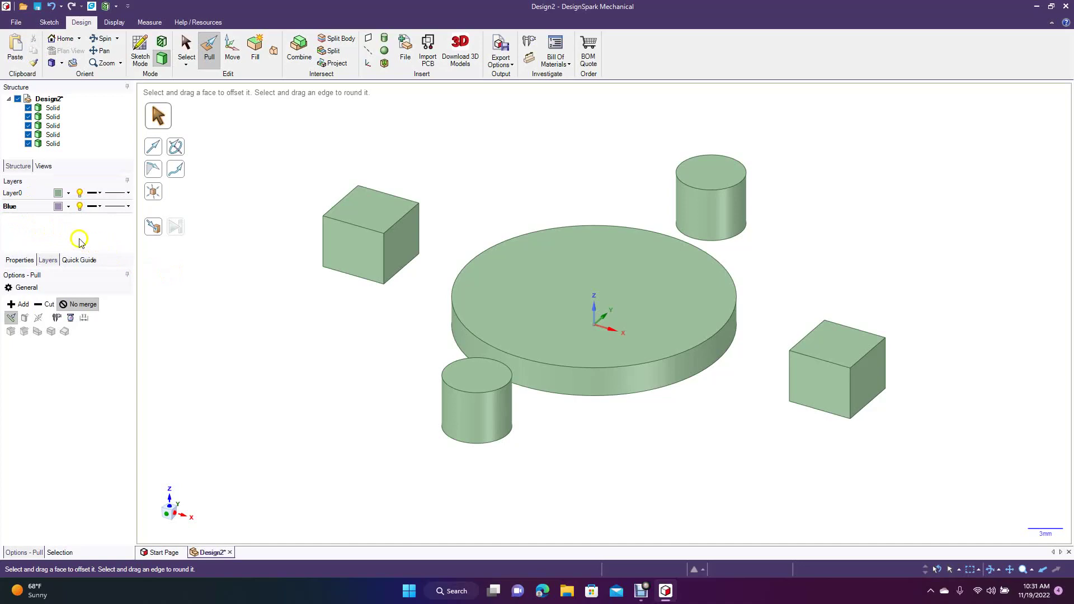
{"action": "right_click", "coordinate": [25, 212]}
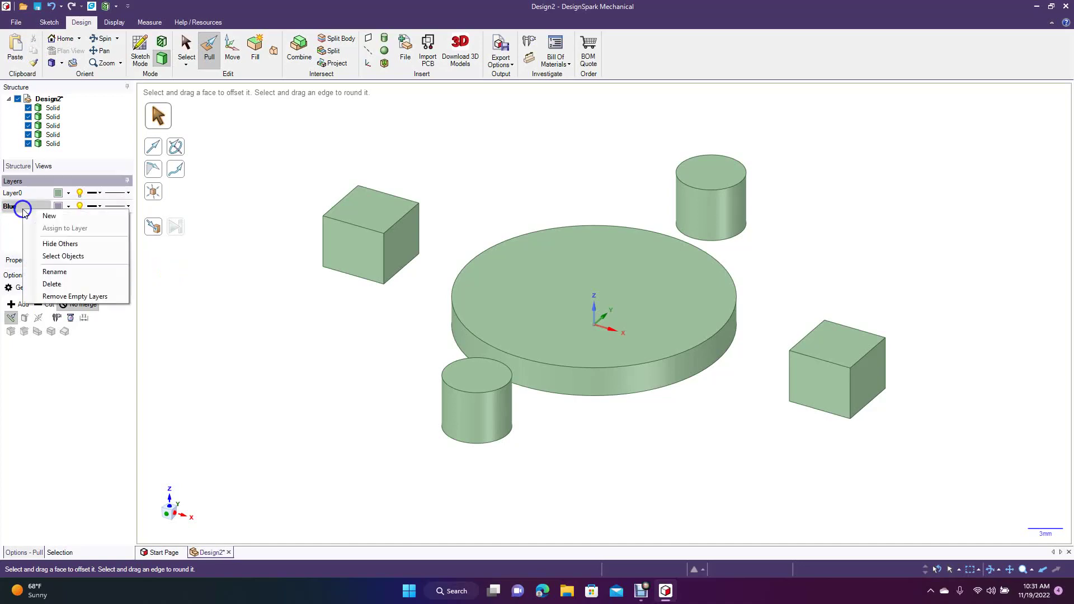
{"action": "left_click", "coordinate": [42, 216]}
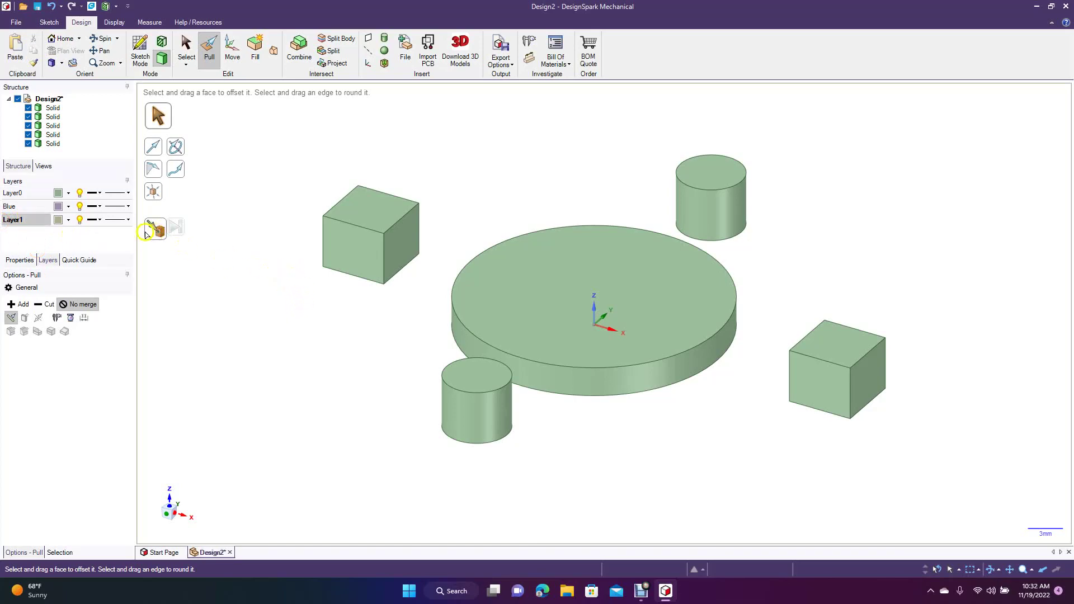
- Rename Layer1 to Green and add another new layer, Layer1, below it
{"action": "left_click", "coordinate": [30, 221]}
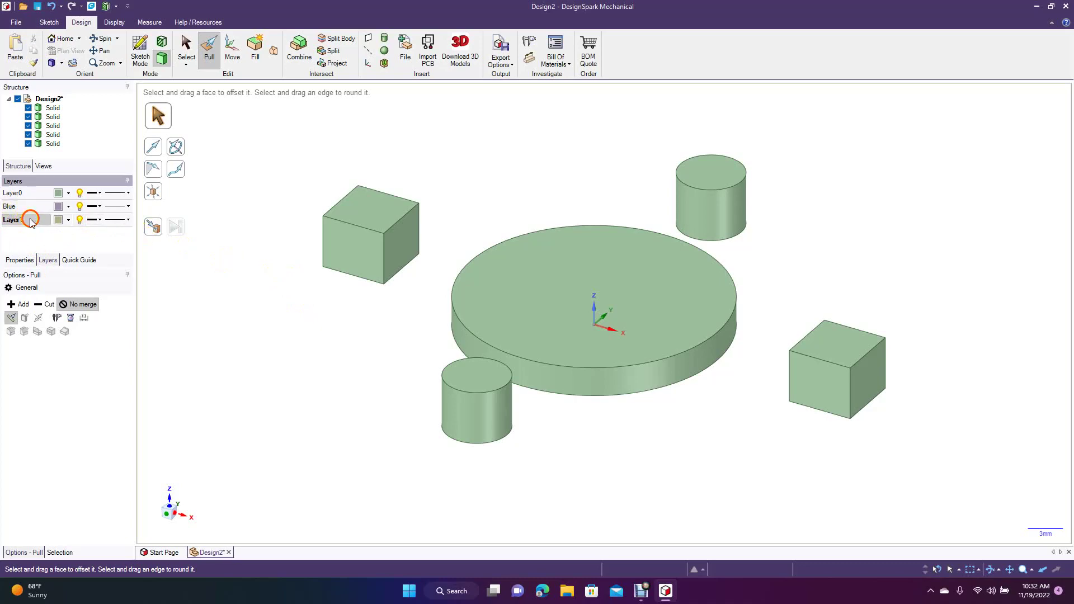
{"action": "left_click", "coordinate": [96, 245]}
{"action": "right_click", "coordinate": [18, 224]}
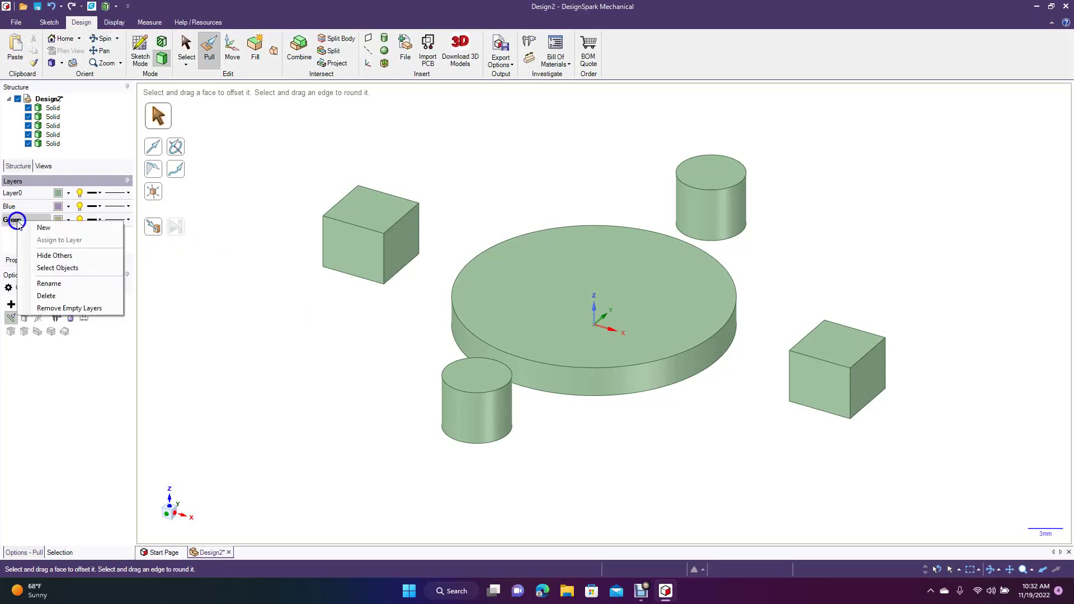
{"action": "left_click", "coordinate": [44, 227]}
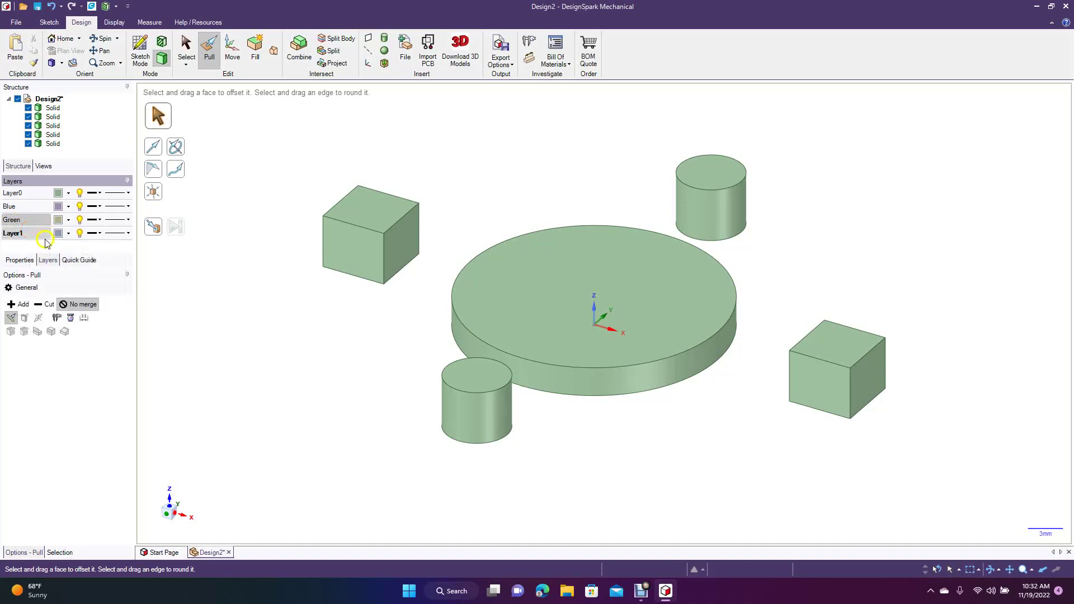
{"action": "left_click", "coordinate": [165, 259]}
- Browse the Layer1 options and try selecting the left cube's front face
{"action": "right_click", "coordinate": [25, 235]}
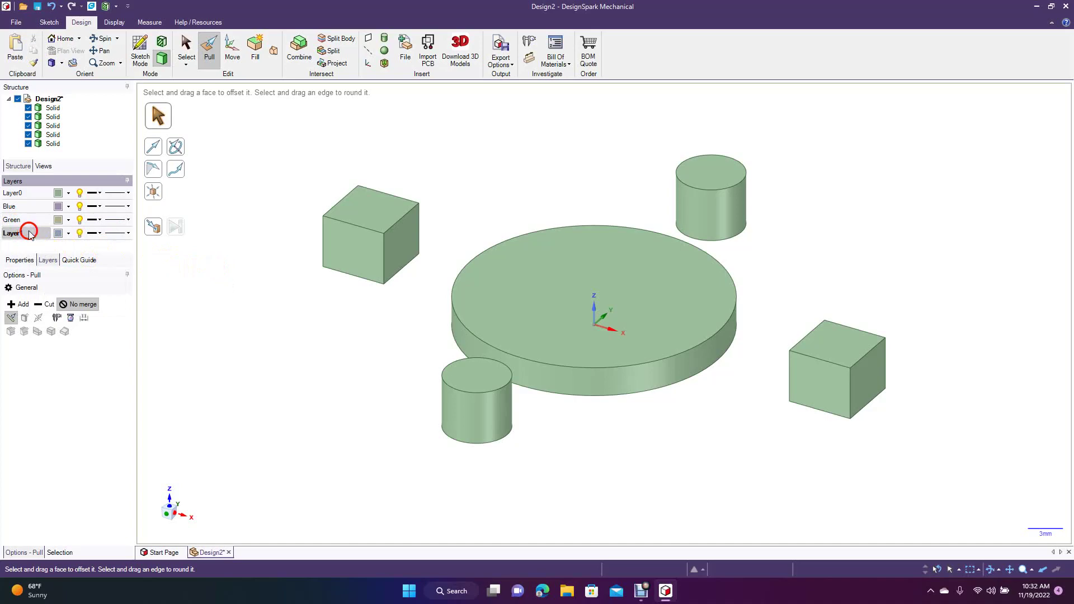
{"action": "left_click", "coordinate": [41, 250]}
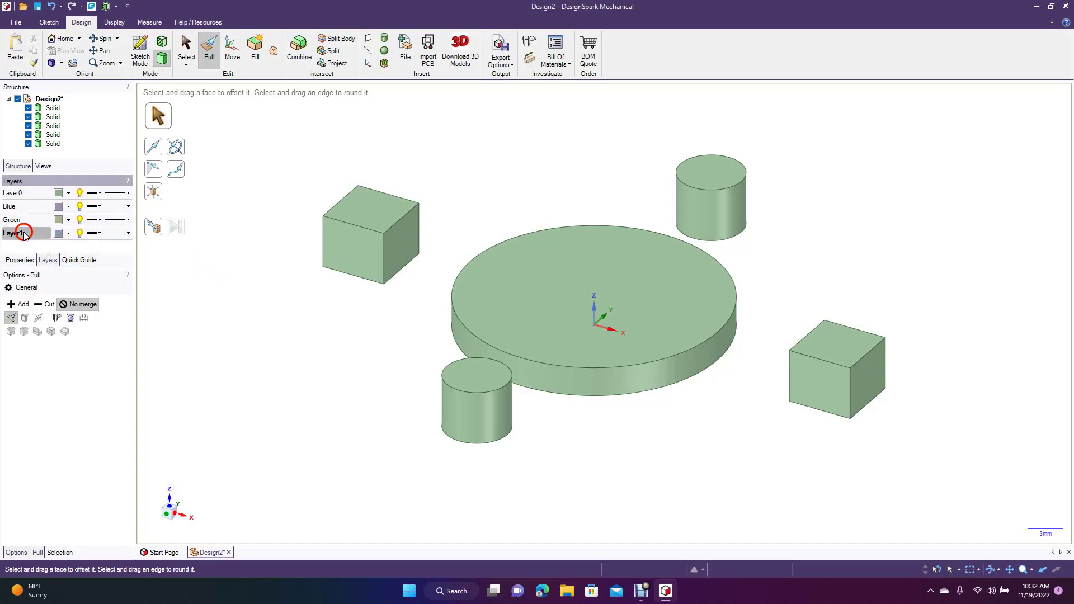
{"action": "right_click", "coordinate": [23, 235]}
{"action": "left_click", "coordinate": [208, 321]}
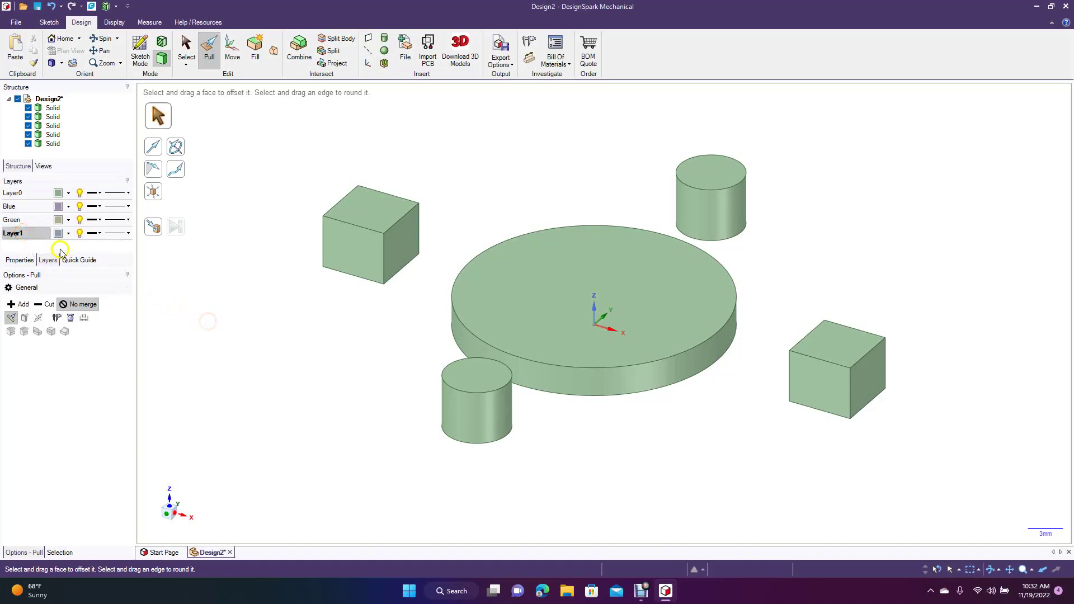
{"action": "left_click", "coordinate": [31, 234]}
{"action": "right_click", "coordinate": [30, 233]}
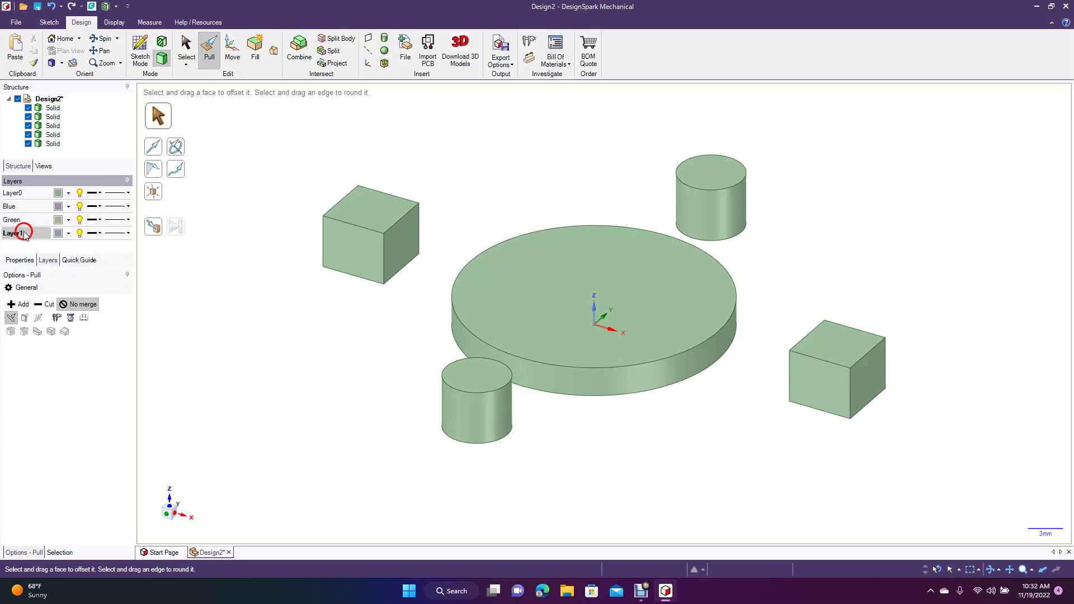
{"action": "left_click", "coordinate": [302, 364]}
{"action": "left_click", "coordinate": [337, 256]}
{"action": "left_click", "coordinate": [268, 314]}
{"action": "left_click", "coordinate": [26, 221]}
{"action": "right_click", "coordinate": [29, 235]}
{"action": "left_click", "coordinate": [23, 234]}
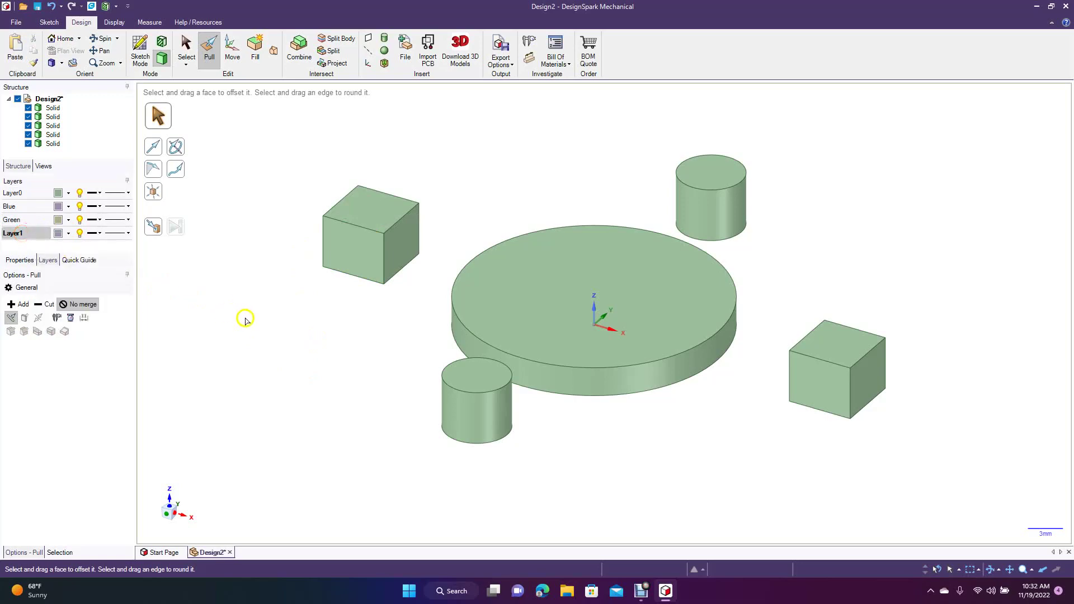
- Select Blue, Green and Layer1 in turn, check the left cube face, ending on Blue
{"action": "left_click", "coordinate": [27, 211]}
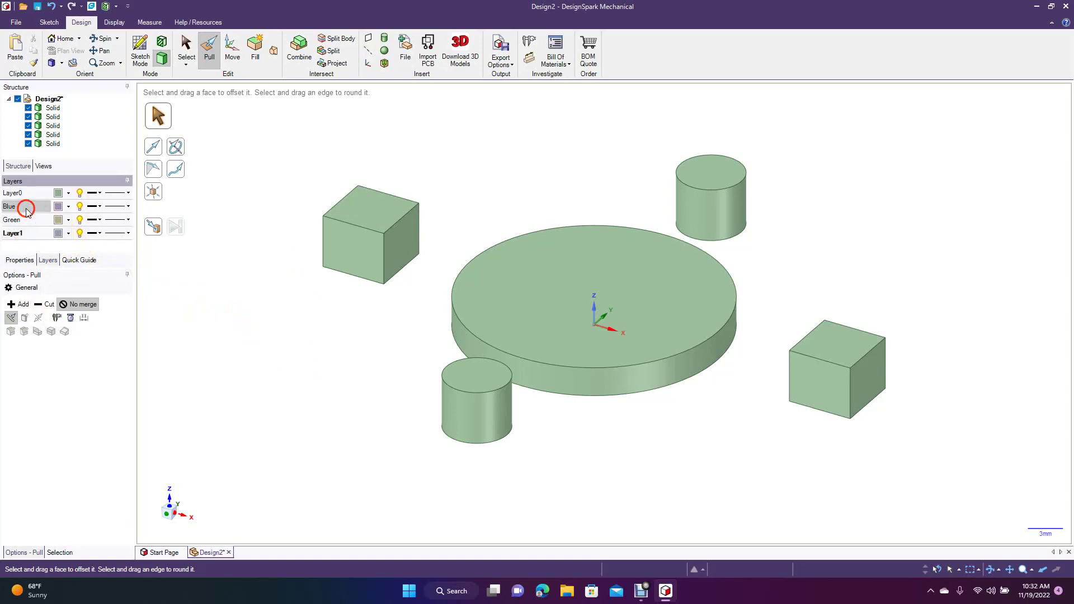
{"action": "left_click", "coordinate": [24, 221]}
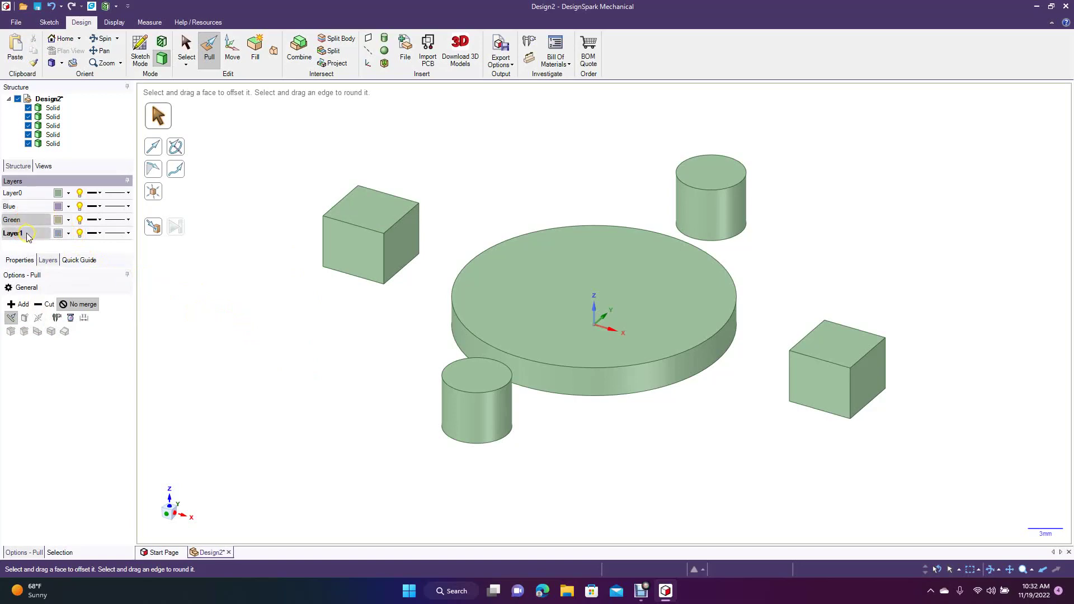
{"action": "left_click", "coordinate": [27, 235]}
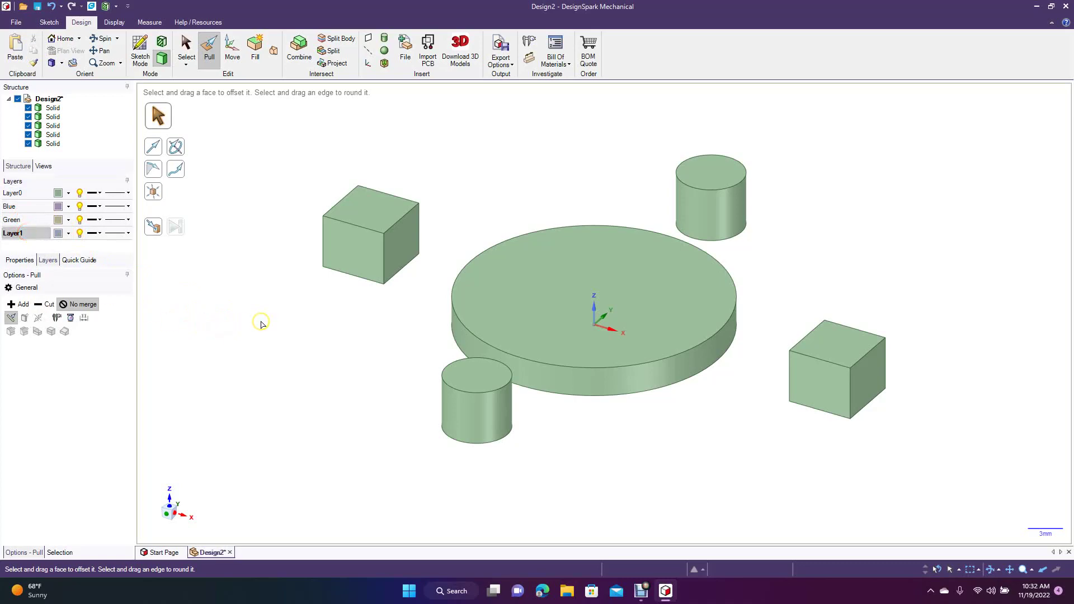
{"action": "left_click", "coordinate": [354, 251]}
{"action": "key", "text": "Escape"}
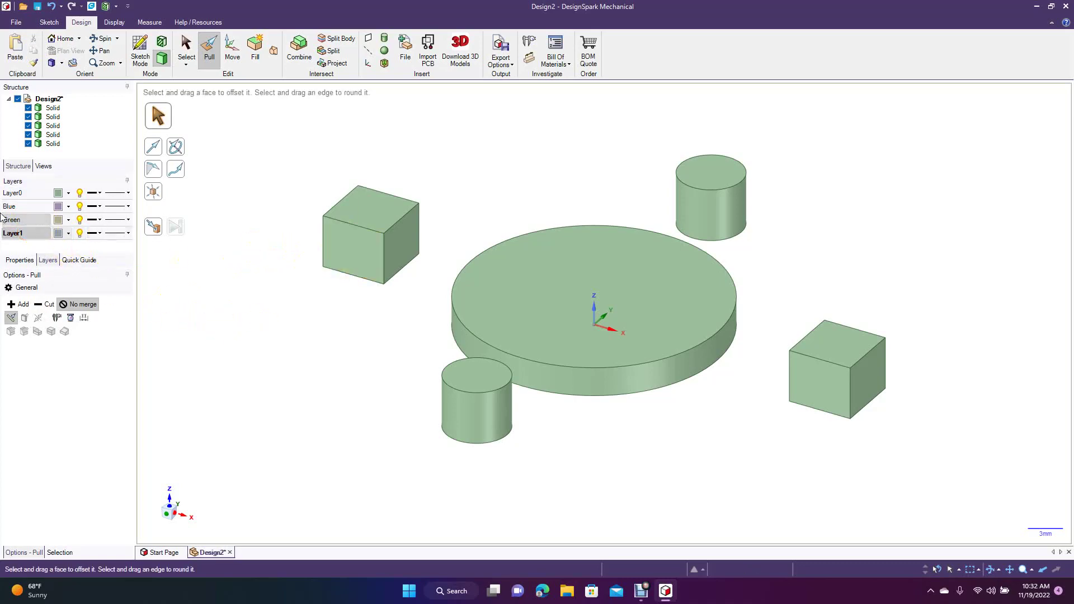
{"action": "left_click", "coordinate": [14, 206]}
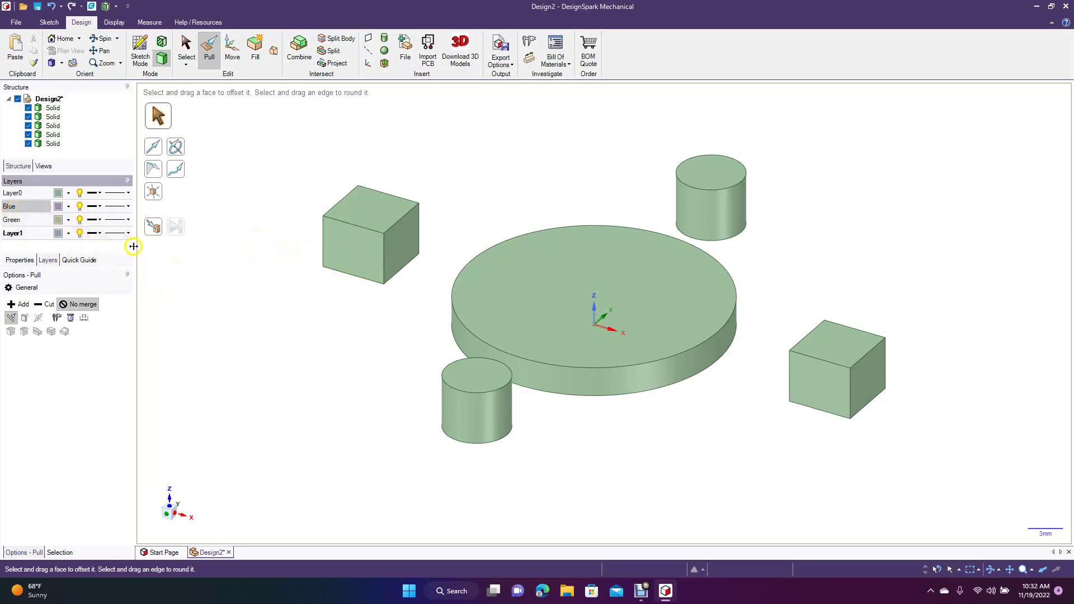
{"action": "left_click", "coordinate": [346, 245]}
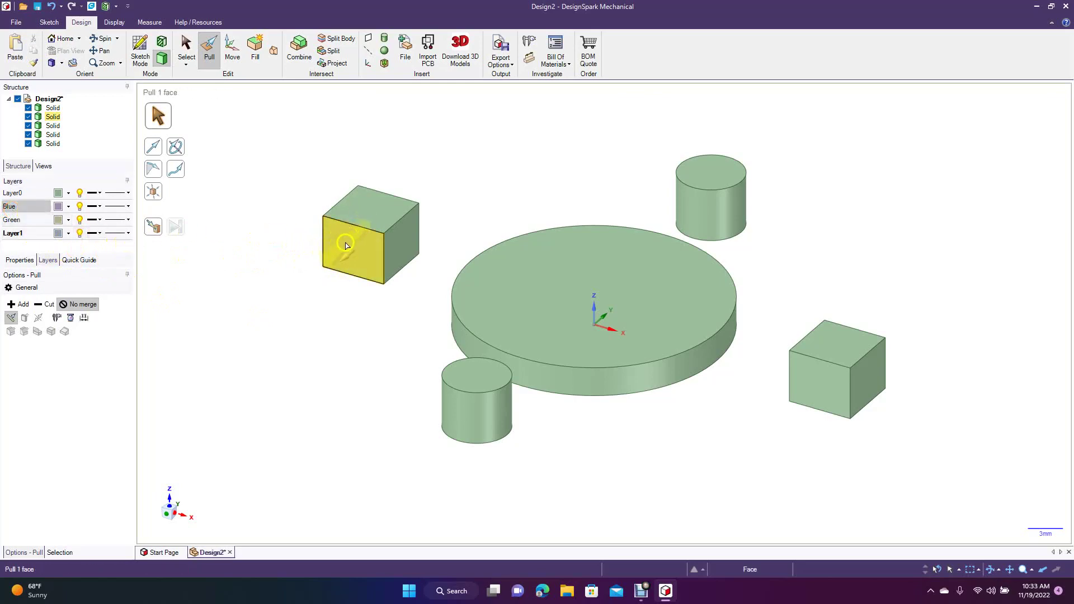
{"action": "triple_click", "coordinate": [345, 244]}
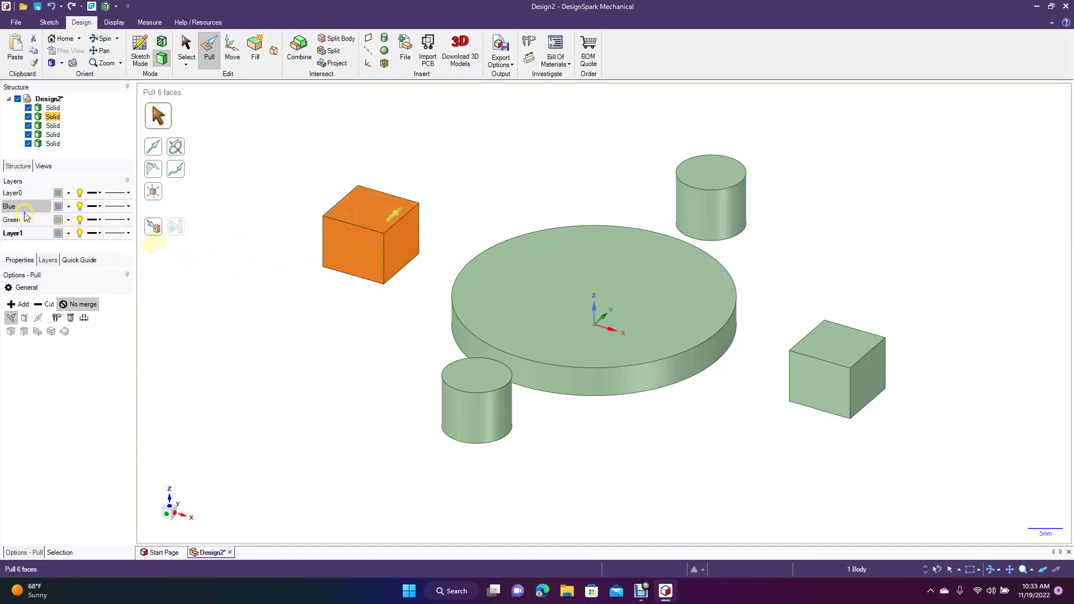
{"action": "left_click", "coordinate": [68, 208]}
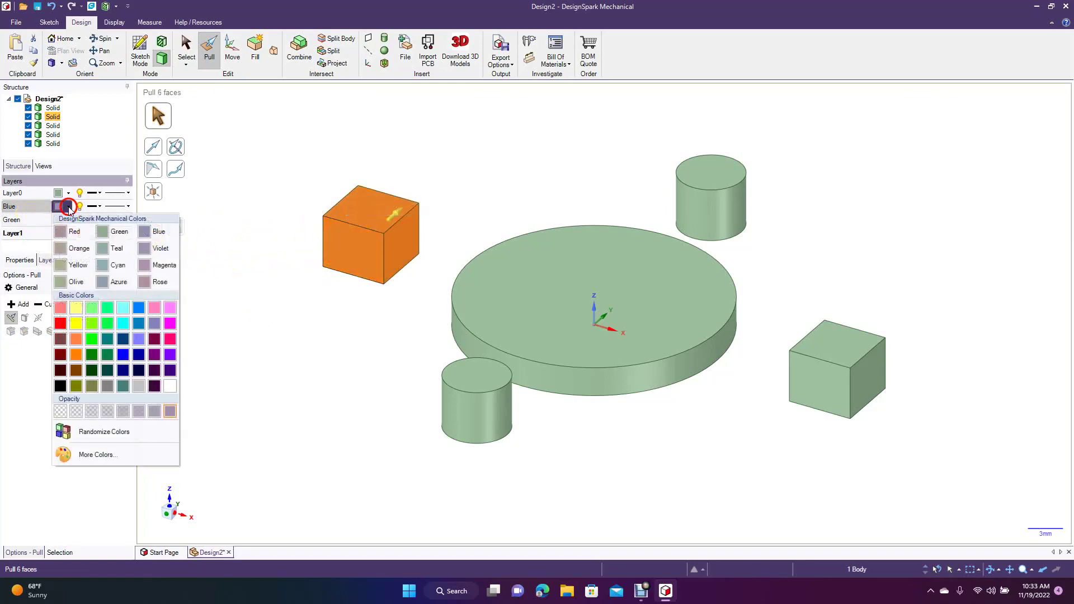
{"action": "left_click", "coordinate": [124, 353]}
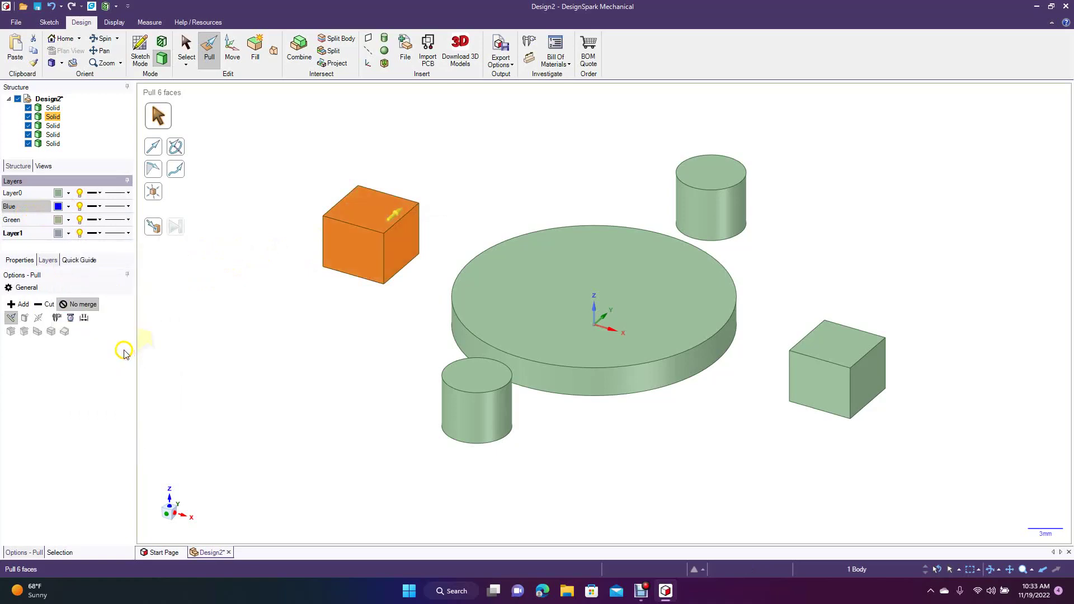
{"action": "right_click", "coordinate": [60, 207]}
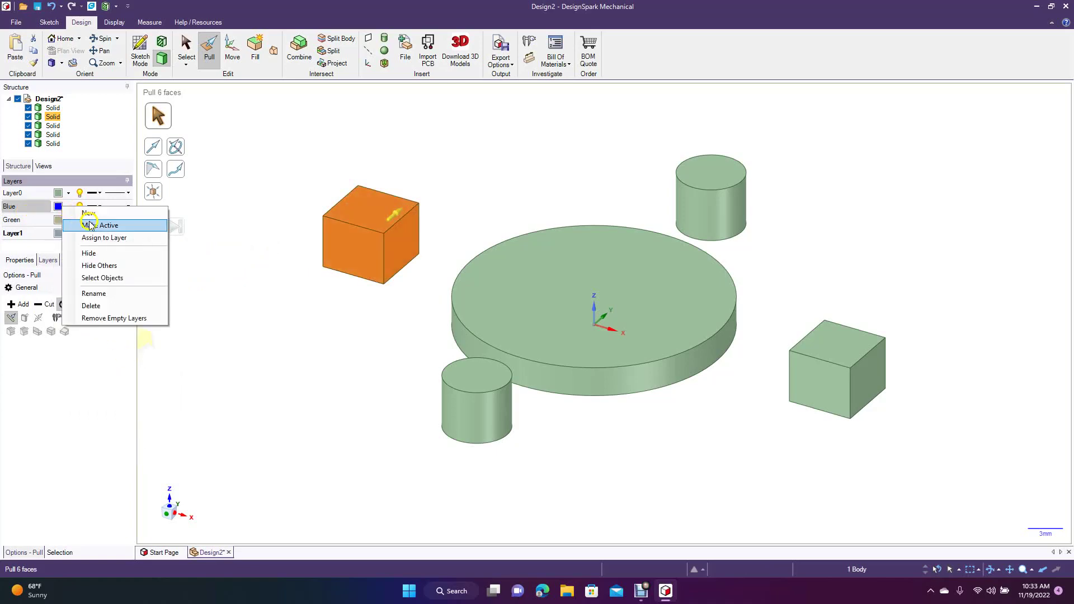
{"action": "left_click", "coordinate": [100, 238]}
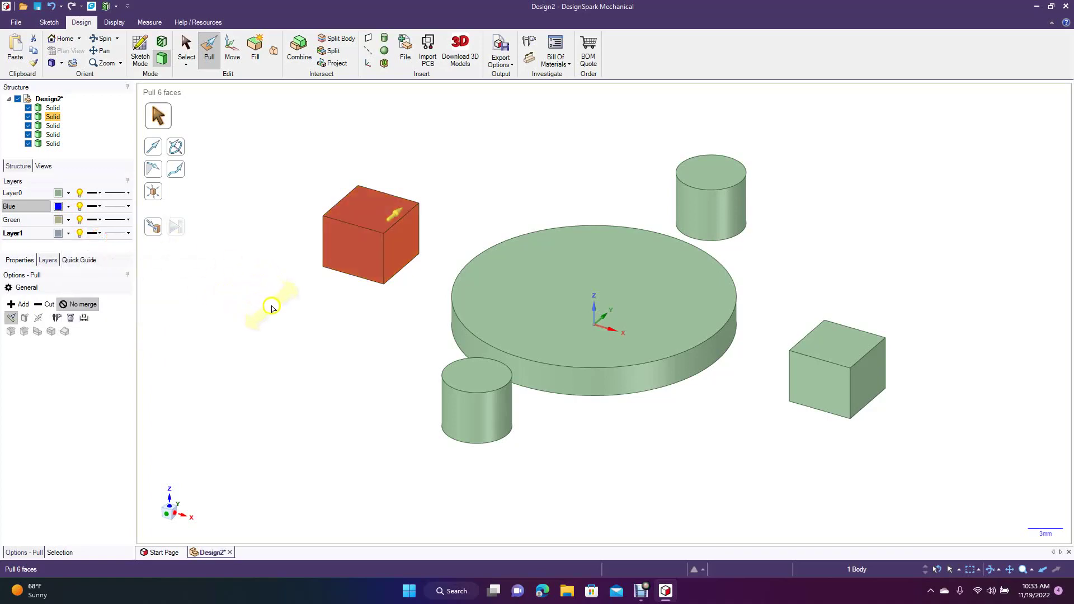
{"action": "left_click", "coordinate": [271, 305]}
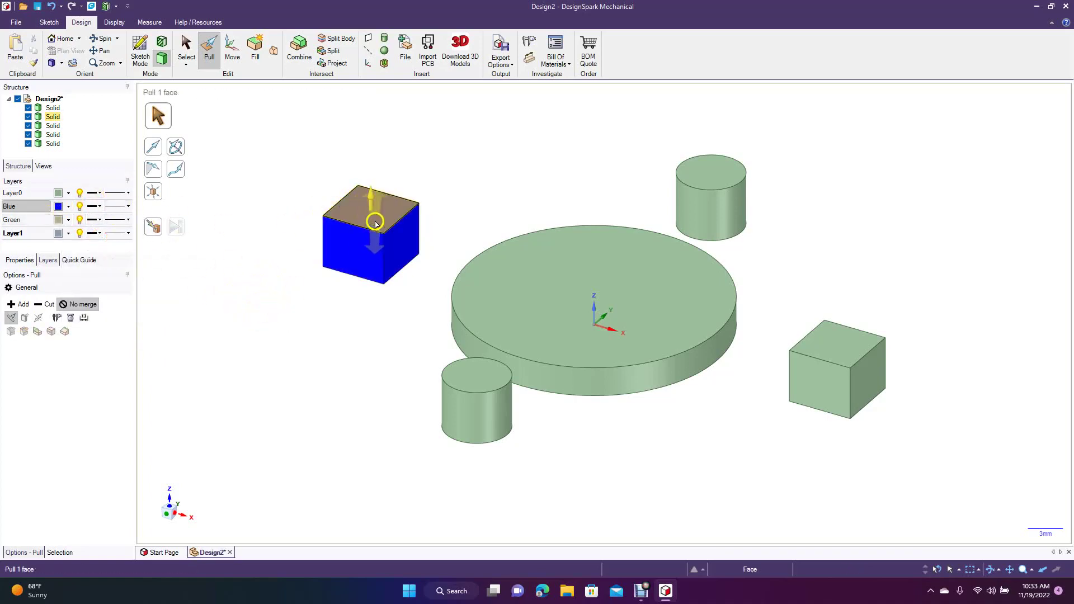
{"action": "left_click", "coordinate": [79, 206]}
{"action": "left_click", "coordinate": [79, 207]}
{"action": "left_click", "coordinate": [79, 206]}
{"action": "left_click", "coordinate": [78, 207]}
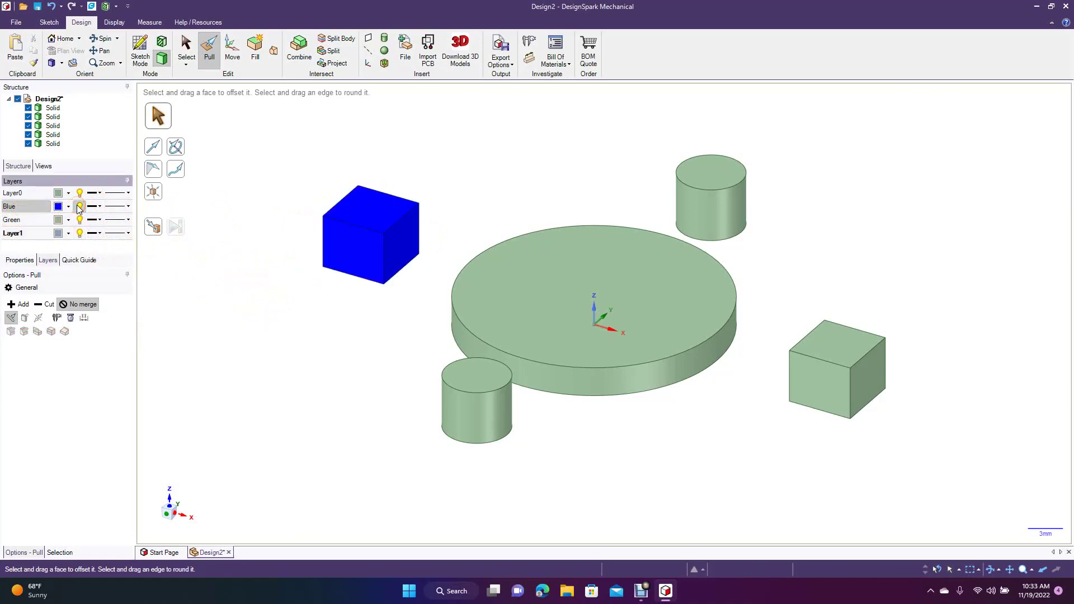
{"action": "left_click", "coordinate": [79, 207]}
{"action": "left_click", "coordinate": [79, 207]}
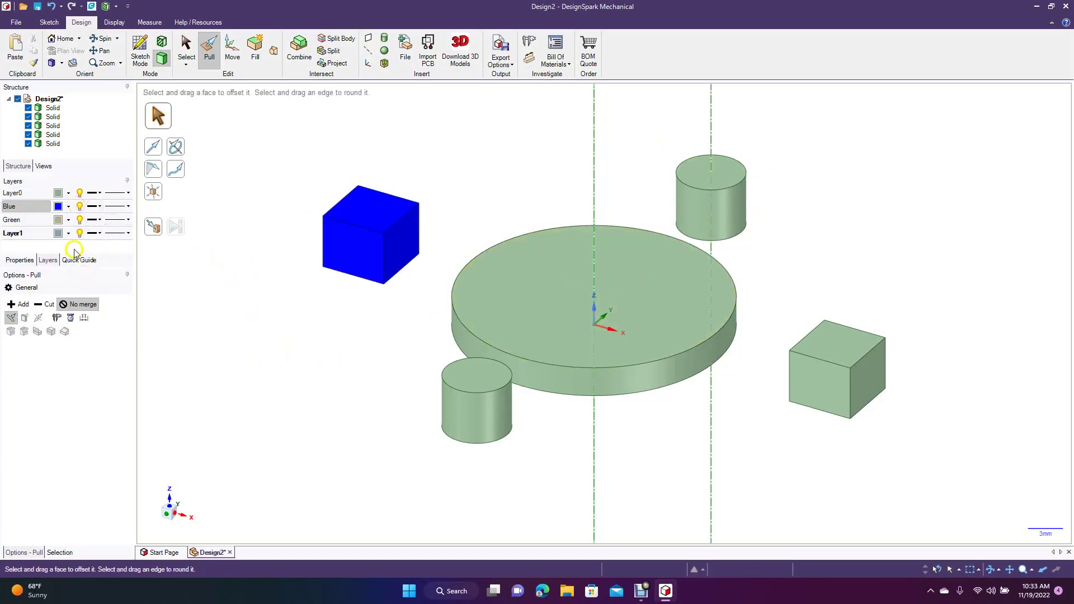
{"action": "left_click", "coordinate": [79, 207]}
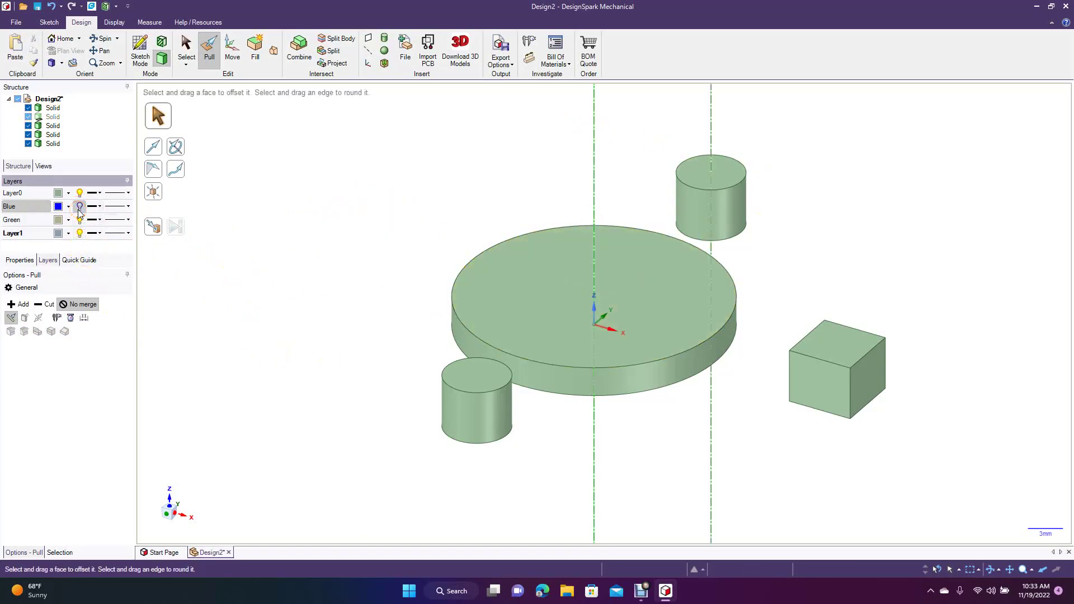
{"action": "left_click", "coordinate": [78, 208]}
{"action": "left_click", "coordinate": [357, 222]}
{"action": "left_click", "coordinate": [197, 216]}
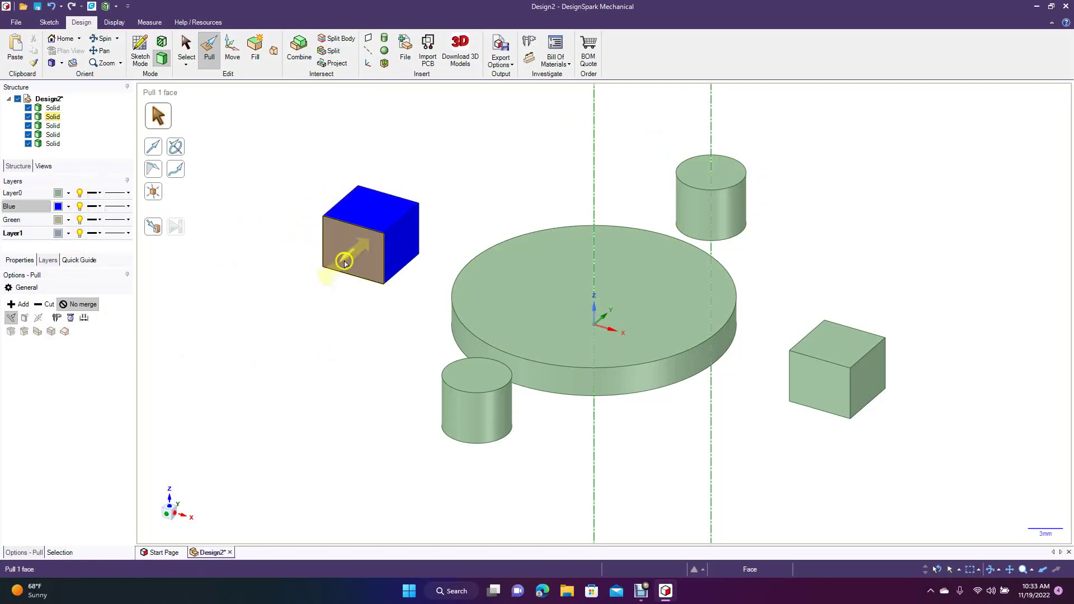
{"action": "left_click", "coordinate": [45, 109]}
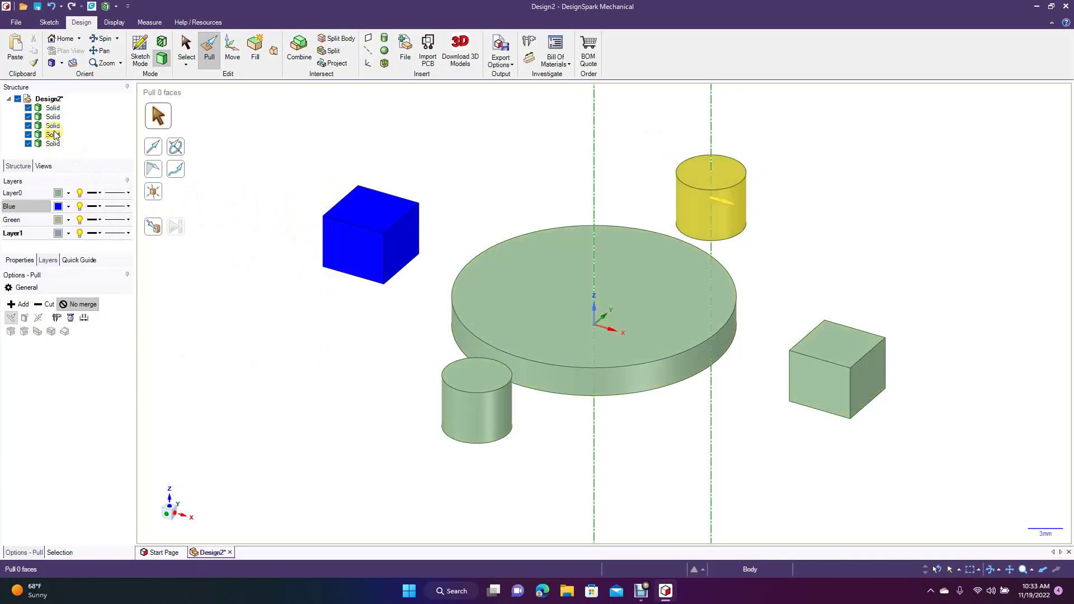
{"action": "left_click", "coordinate": [28, 117]}
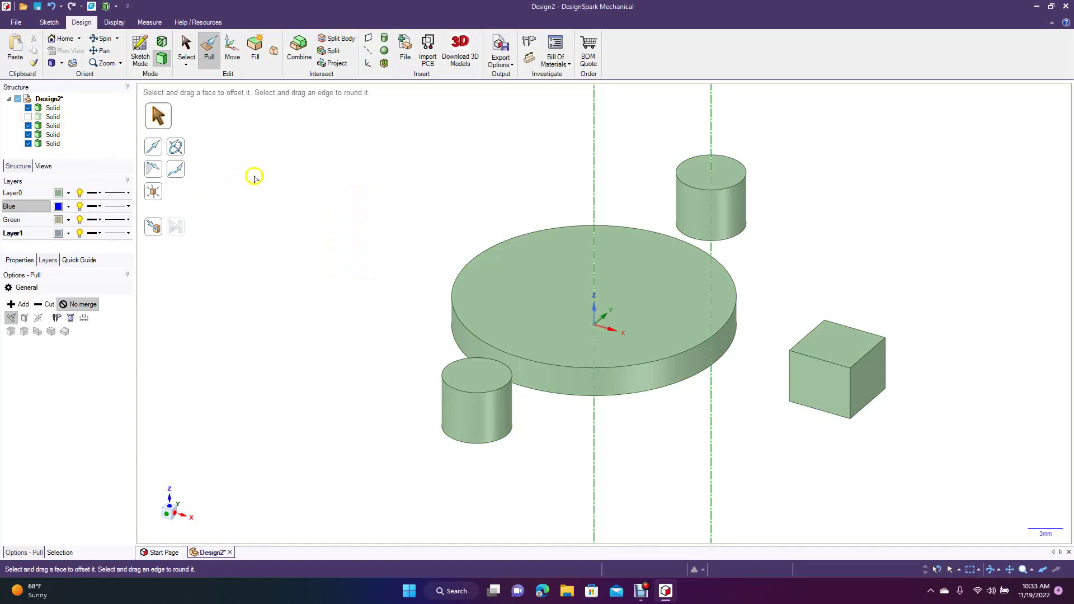
{"action": "left_click", "coordinate": [28, 117]}
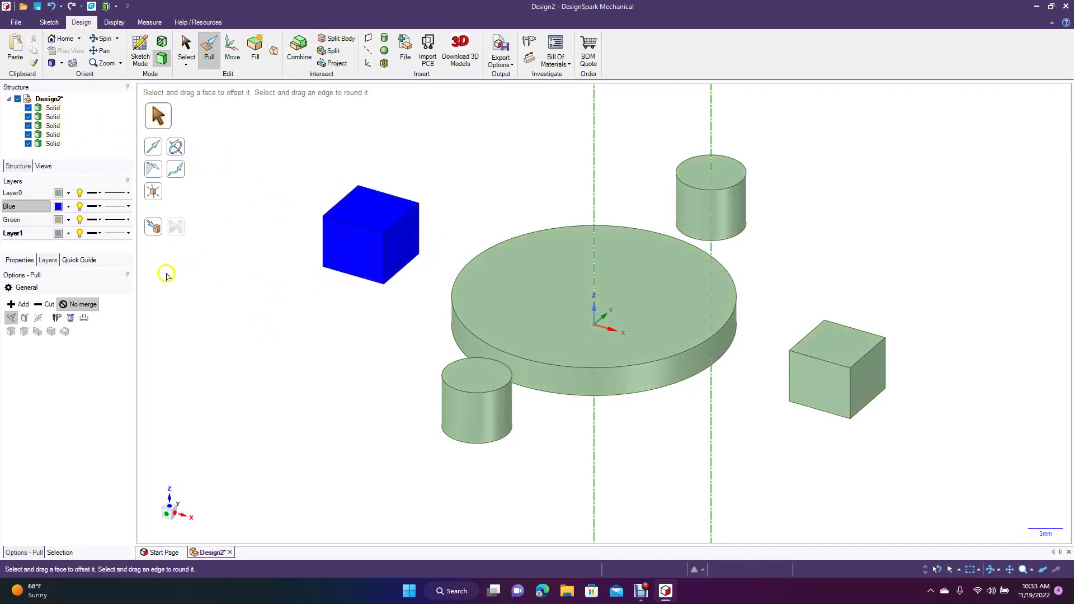
- Create a new layer, Layer2, from Layer1's options
{"action": "left_click", "coordinate": [31, 234]}
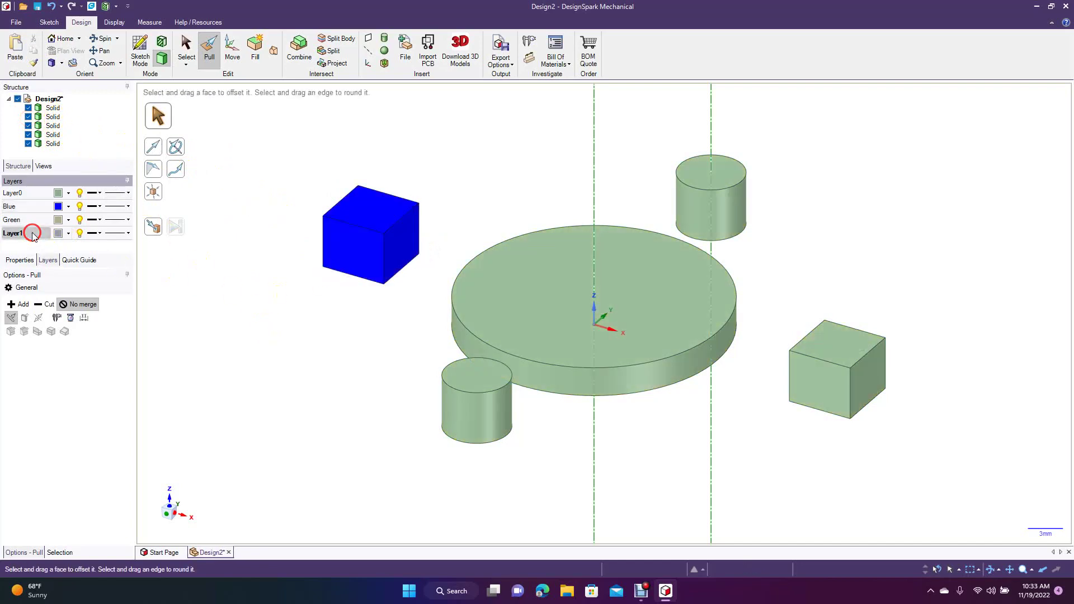
{"action": "left_click", "coordinate": [18, 236]}
{"action": "left_click", "coordinate": [17, 235]}
{"action": "right_click", "coordinate": [21, 238]}
{"action": "left_click", "coordinate": [40, 243]}
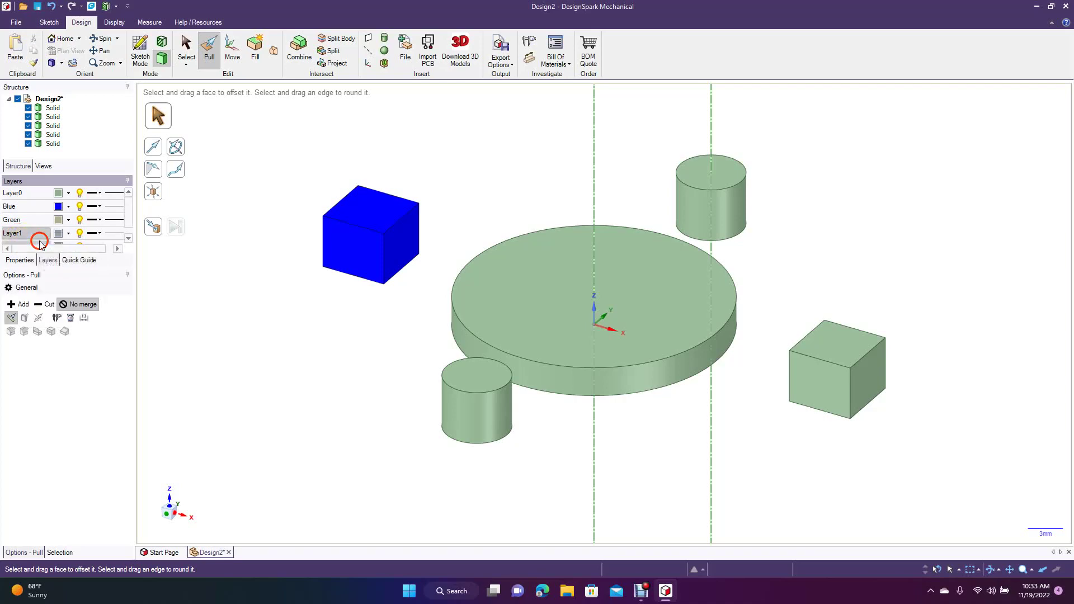
- Select the new Layer2, then the Green, Layer1 and Layer2 layers together
{"action": "left_click", "coordinate": [211, 273]}
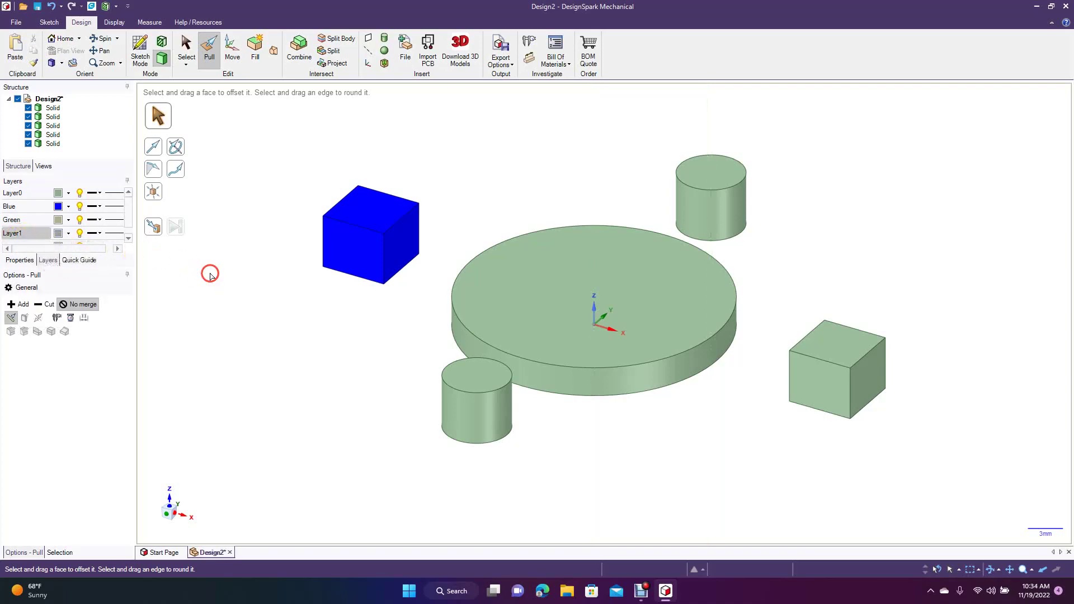
{"action": "left_click", "coordinate": [23, 232]}
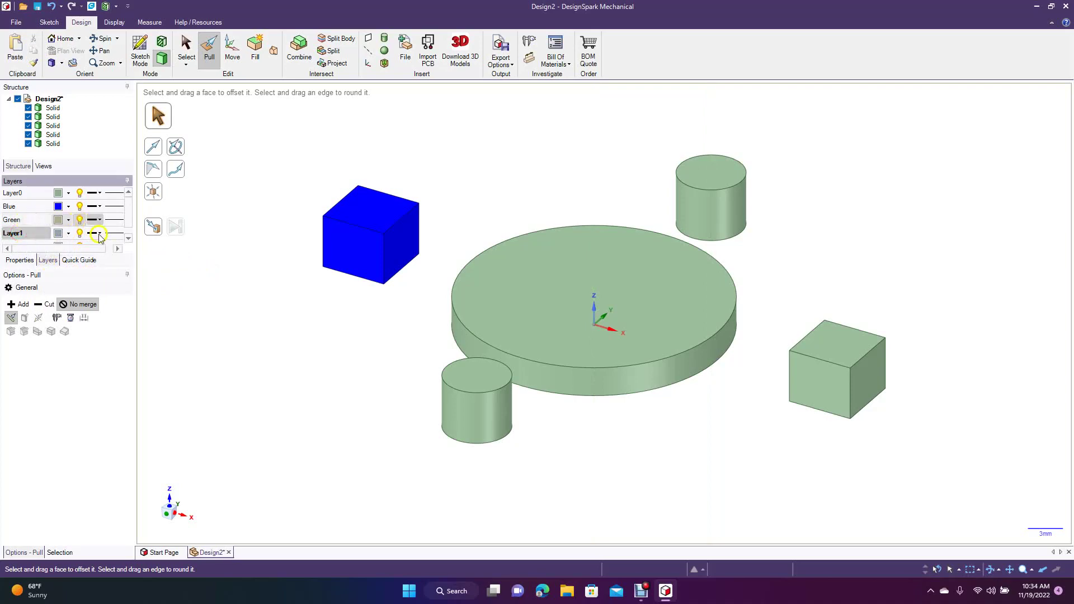
{"action": "left_click", "coordinate": [129, 224]}
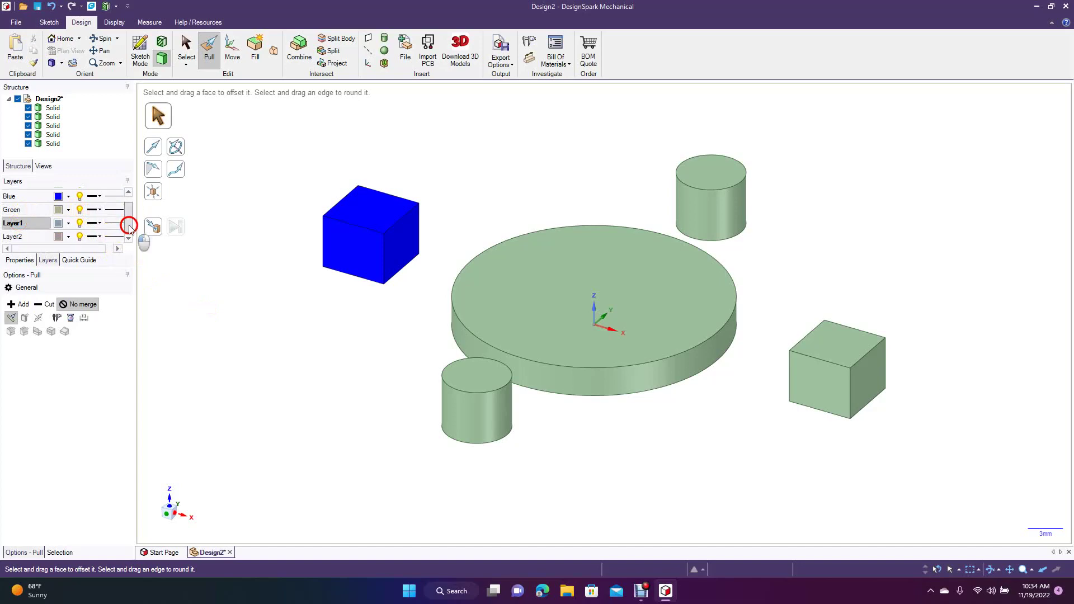
{"action": "left_click", "coordinate": [23, 235]}
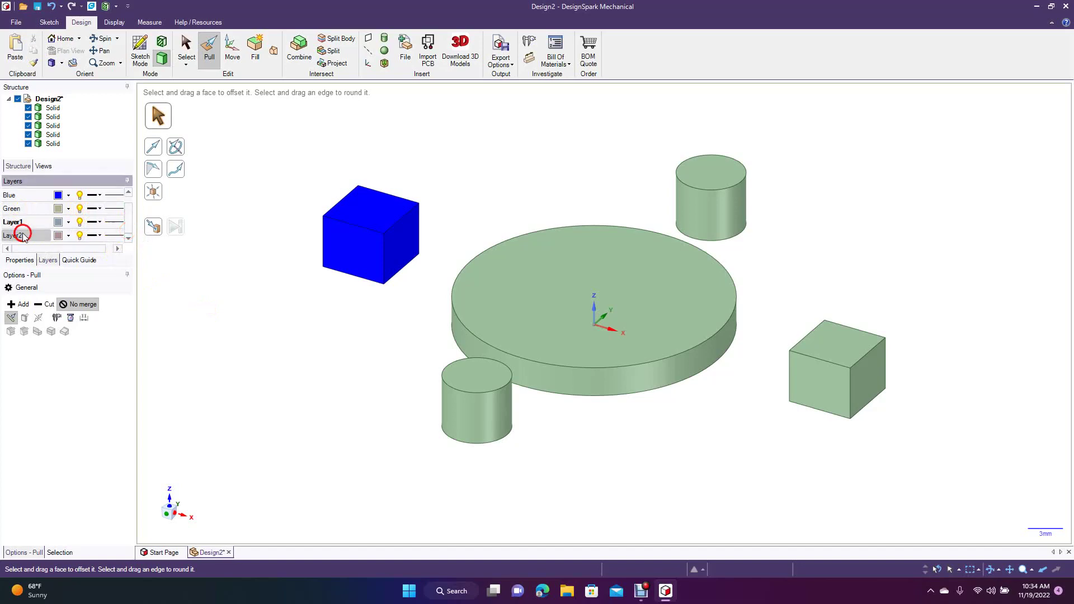
{"action": "left_click", "coordinate": [24, 236]}
{"action": "left_click", "coordinate": [269, 331]}
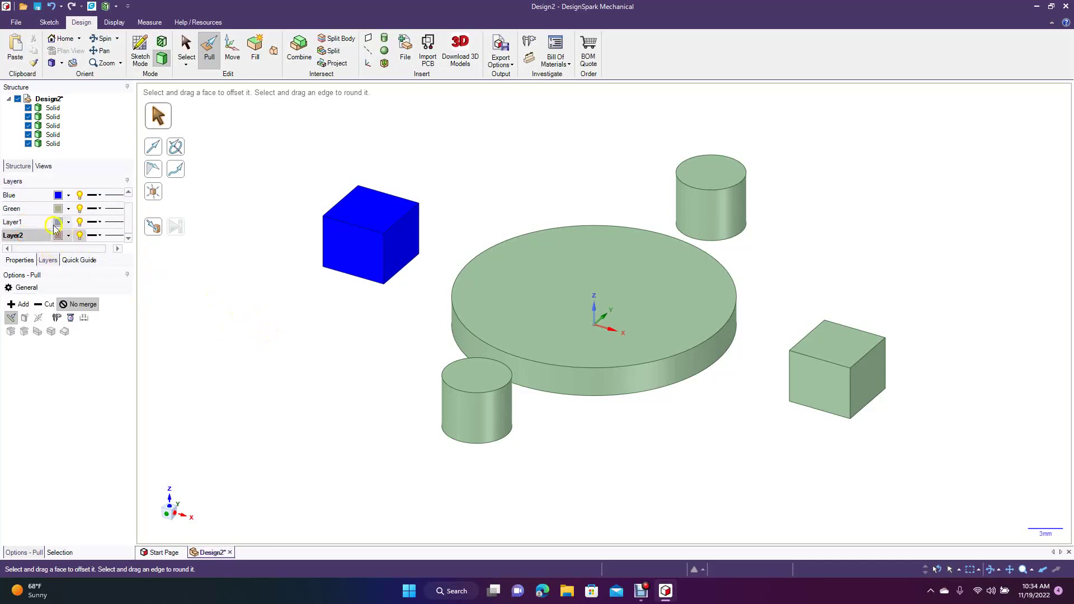
{"action": "left_click", "coordinate": [31, 209], "text": "shift"}
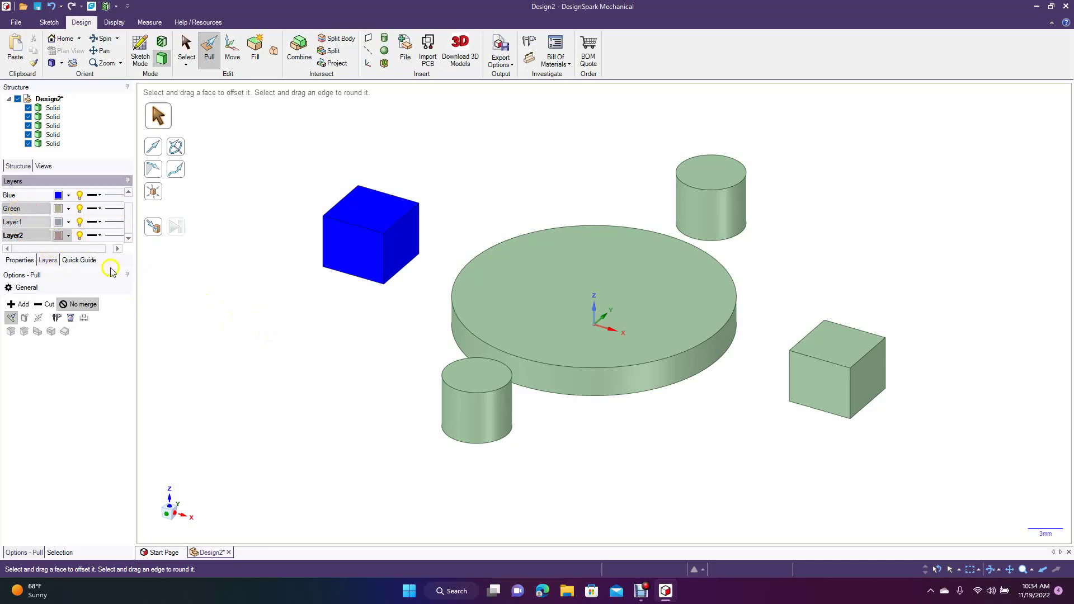
- Colour the Green layer light green and assign the front-left cylinder to it
{"action": "left_click", "coordinate": [302, 347]}
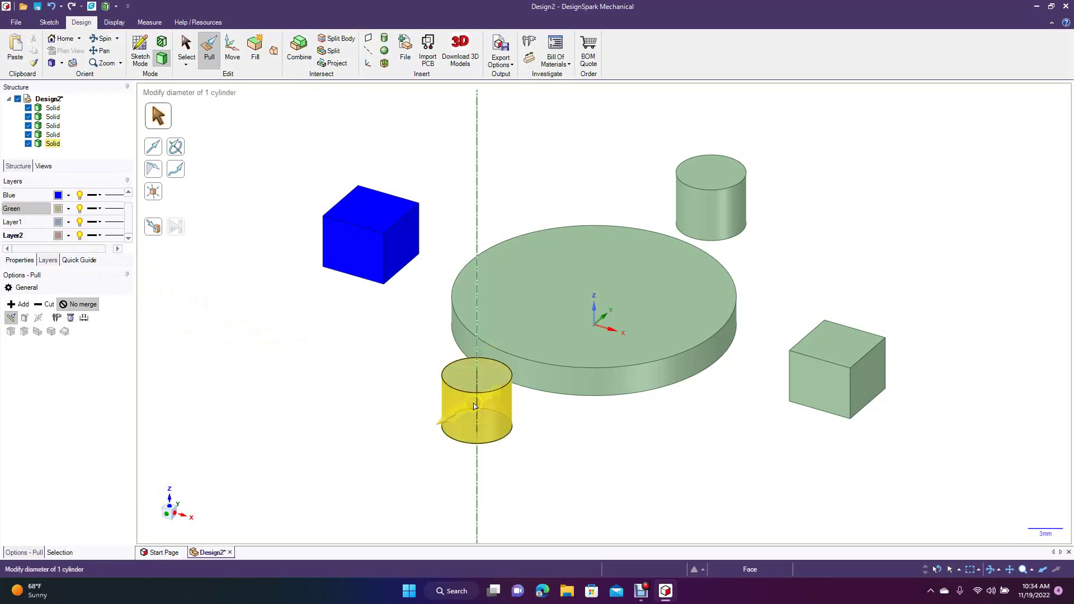
{"action": "left_click", "coordinate": [474, 405]}
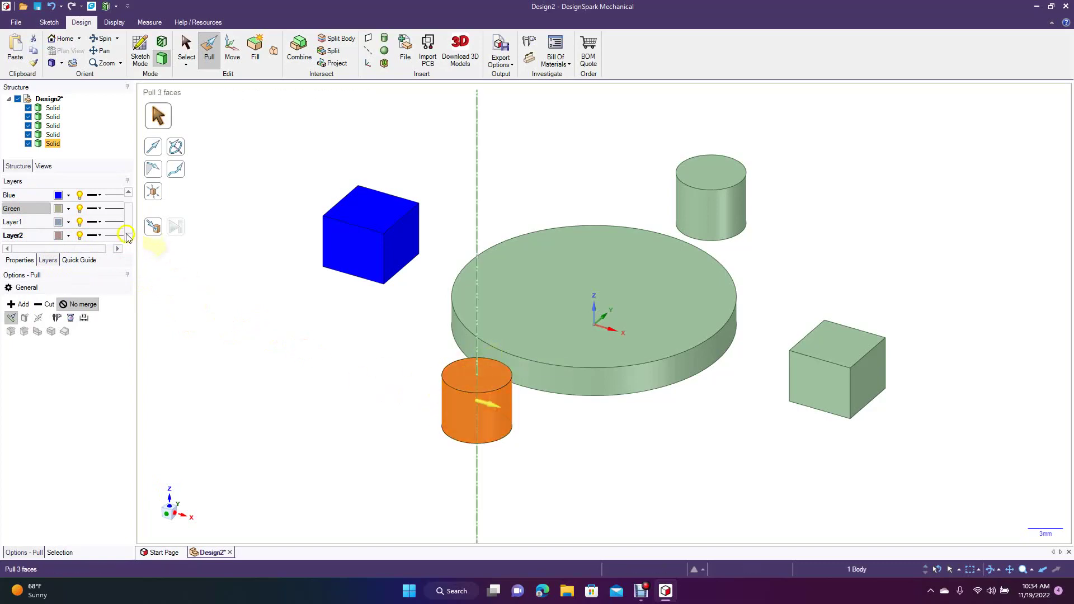
{"action": "left_click", "coordinate": [68, 210]}
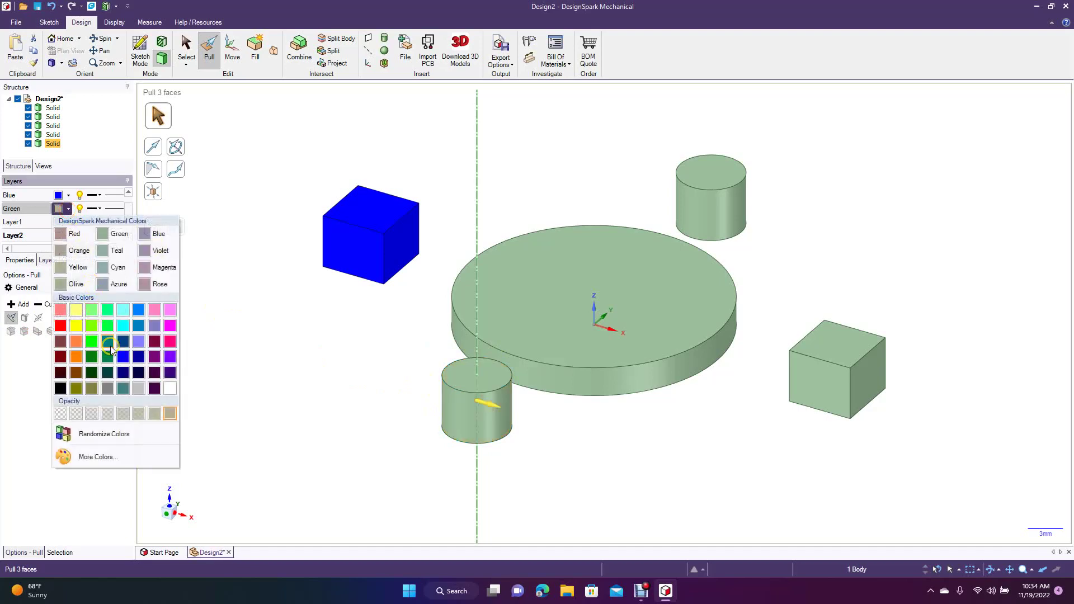
{"action": "left_click", "coordinate": [92, 326]}
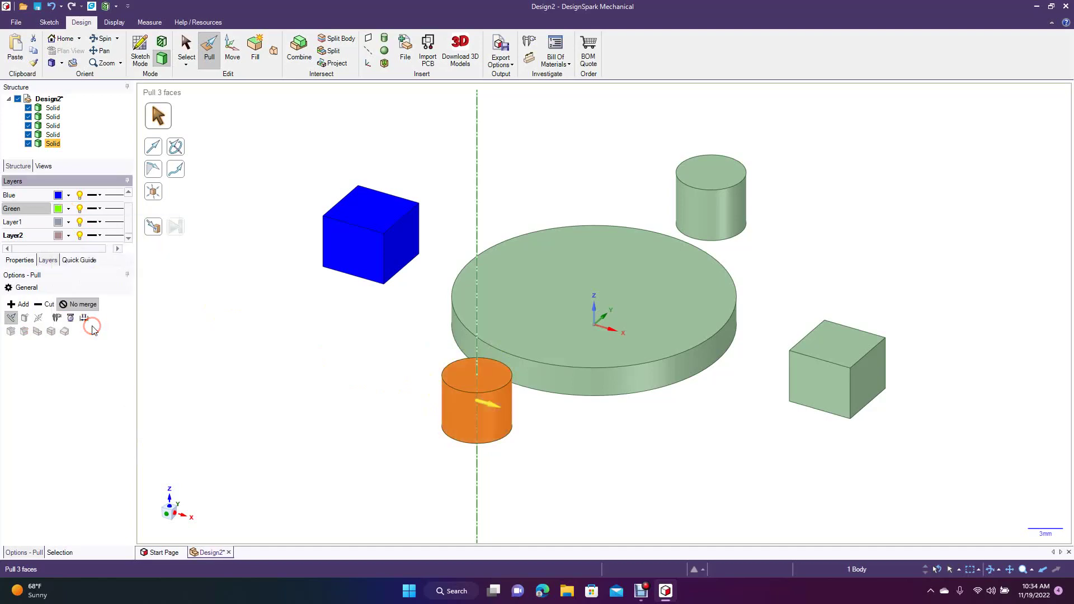
{"action": "right_click", "coordinate": [62, 211]}
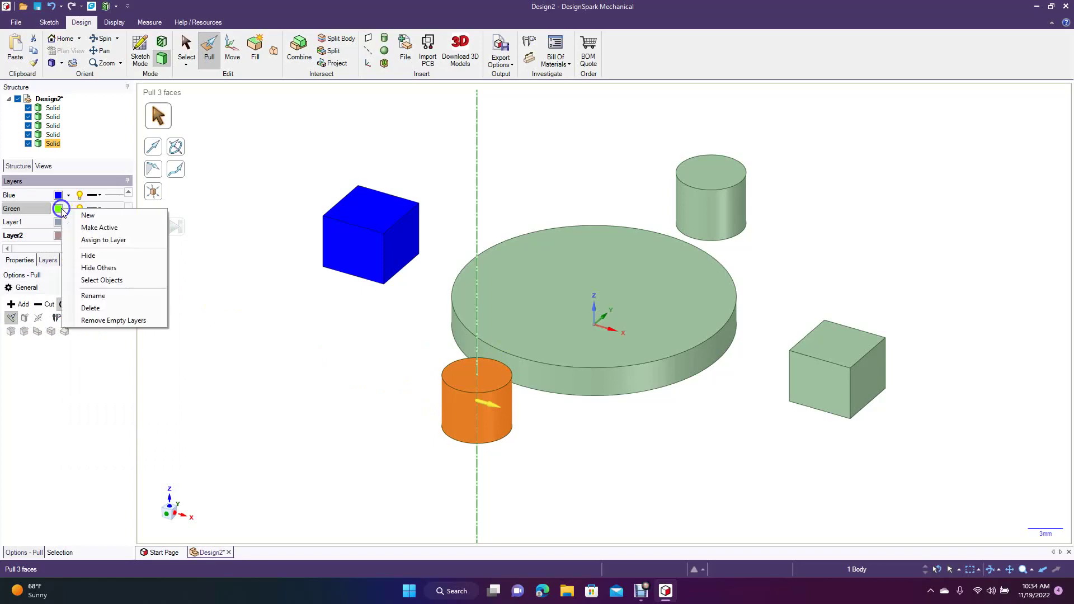
{"action": "left_click", "coordinate": [108, 241]}
- Toggle the Green and Blue layers' visibility off and back on, then try hiding Layer2
{"action": "left_click", "coordinate": [259, 340]}
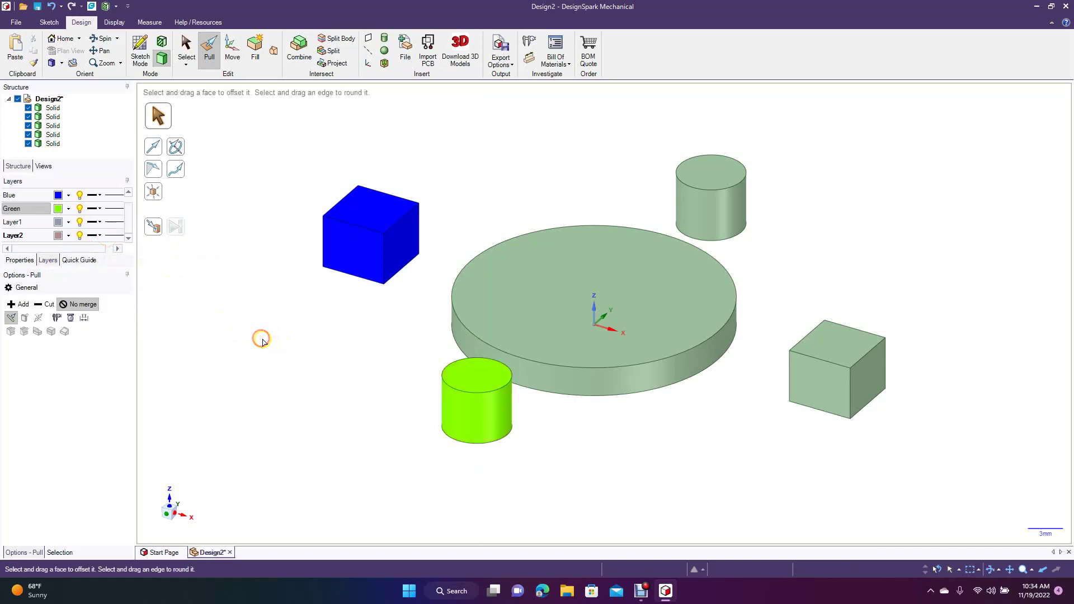
{"action": "left_click", "coordinate": [79, 209]}
{"action": "left_click", "coordinate": [79, 195]}
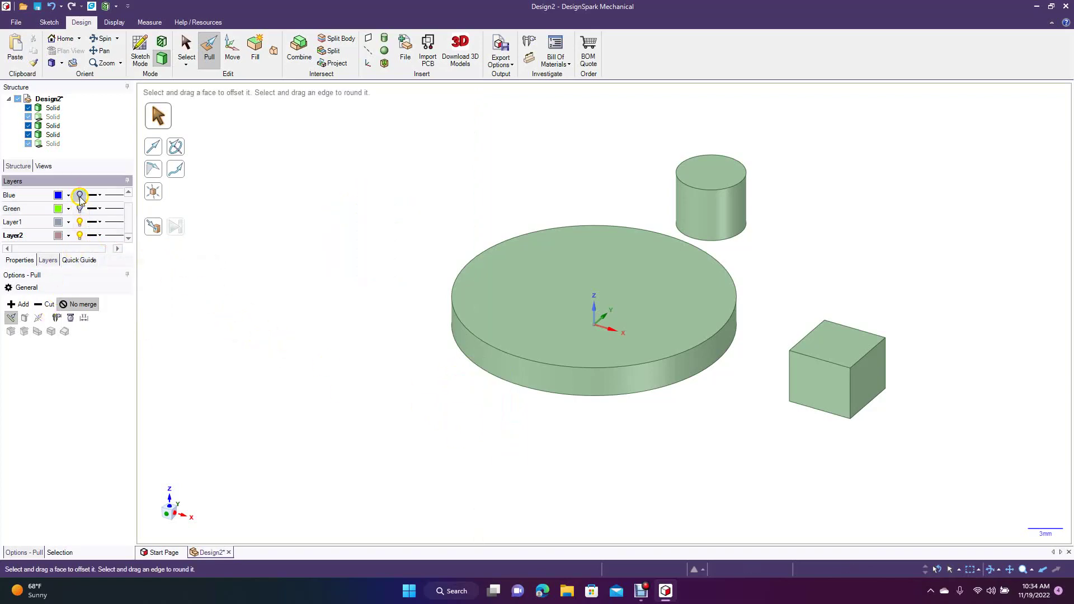
{"action": "left_click", "coordinate": [80, 208]}
{"action": "left_click", "coordinate": [80, 194]}
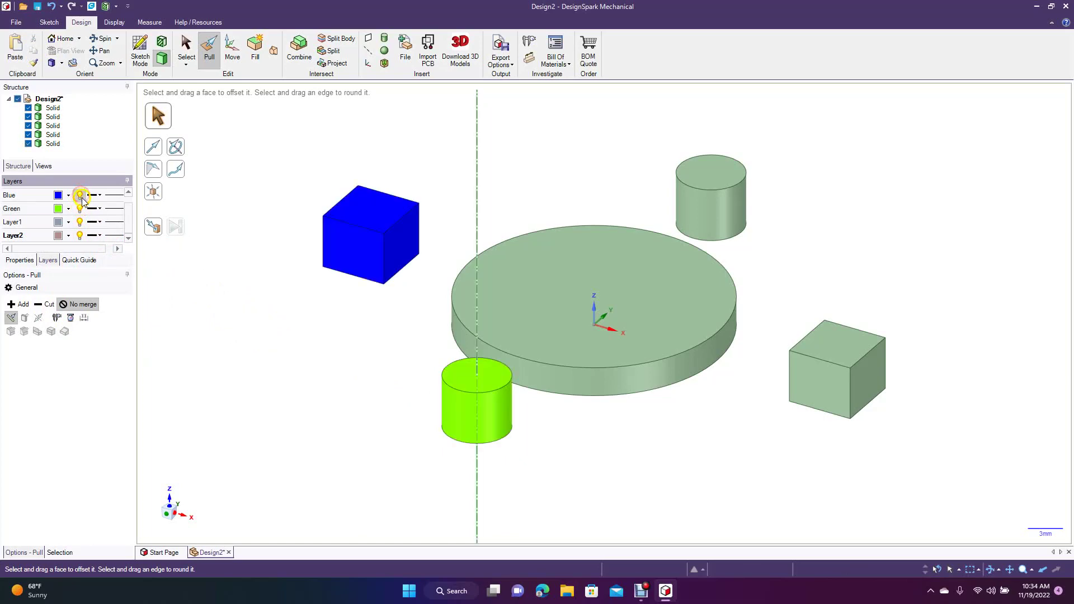
{"action": "left_click", "coordinate": [79, 236]}
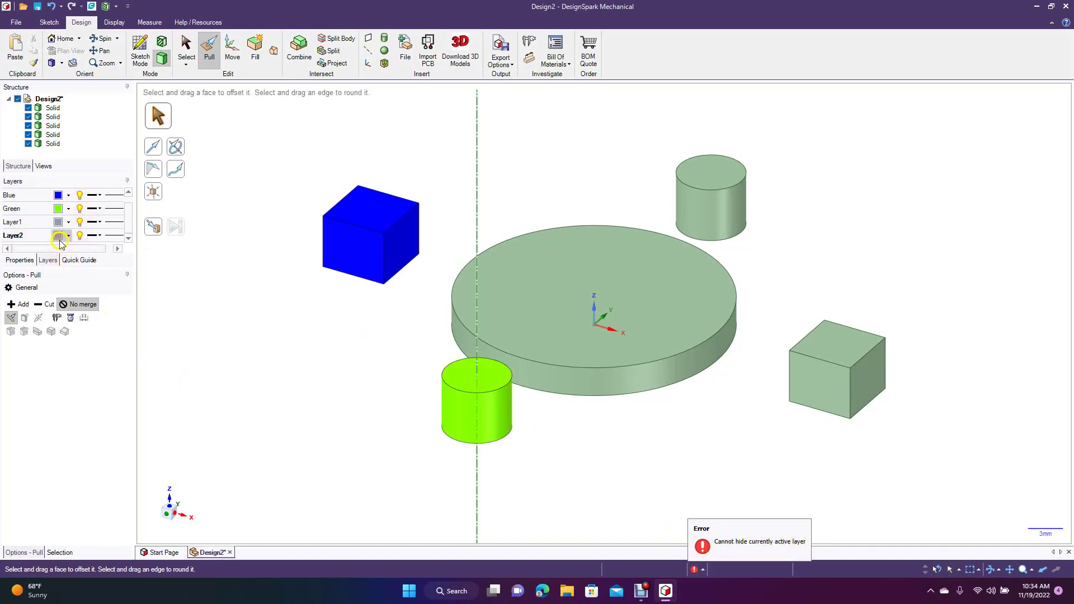
- Delete the empty Layer1 from the layer list
{"action": "double_click", "coordinate": [33, 223]}
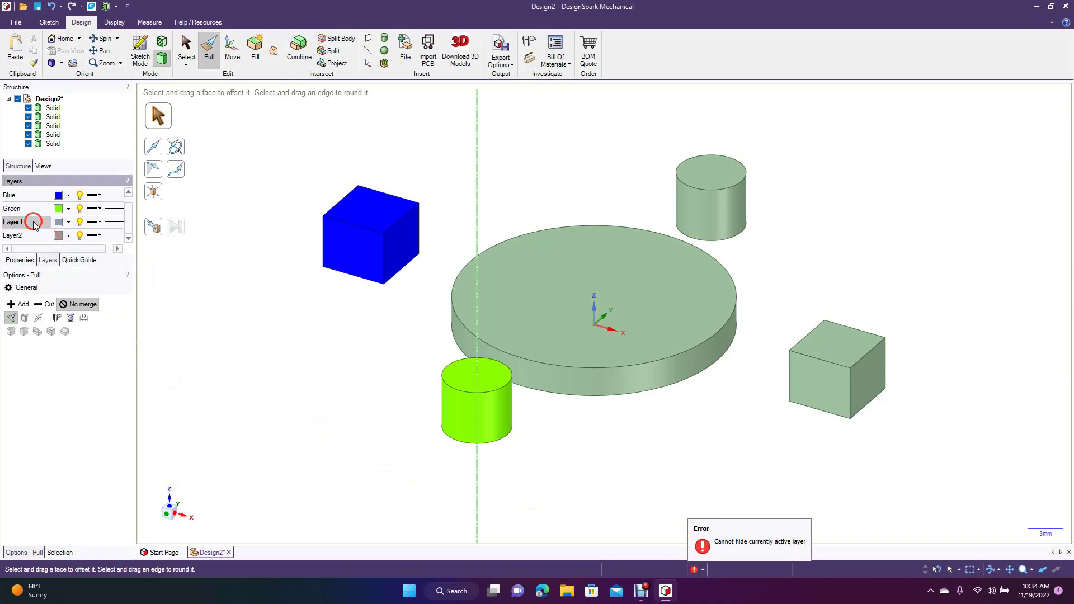
{"action": "mouse_move", "coordinate": [126, 223]}
{"action": "left_mouse_down"}
{"action": "mouse_move", "coordinate": [127, 206]}
{"action": "mouse_move", "coordinate": [125, 218]}
{"action": "left_mouse_up"}
{"action": "right_click", "coordinate": [14, 222]}
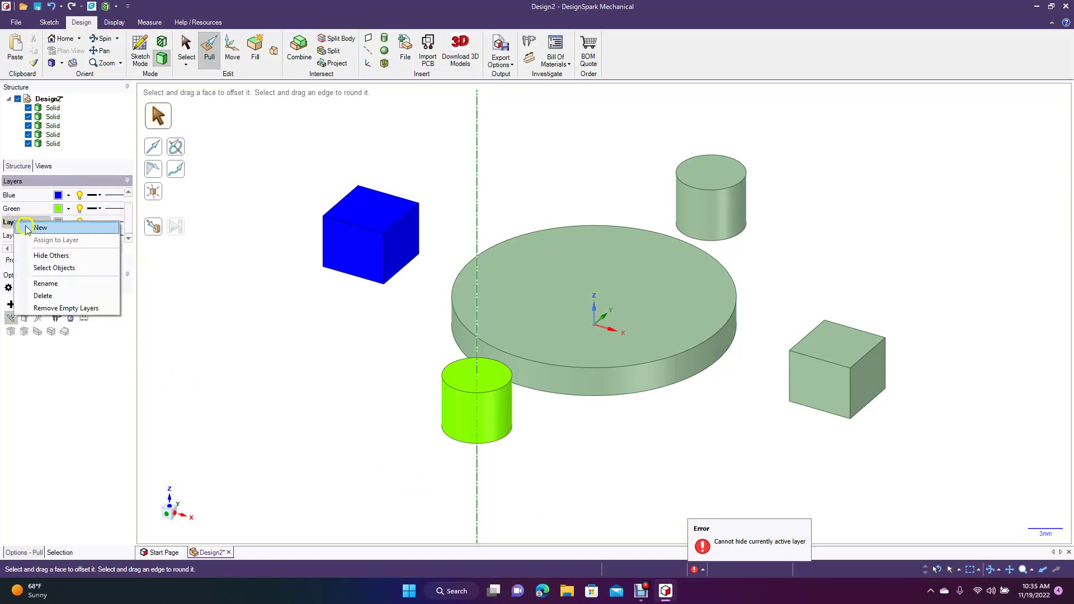
{"action": "left_click", "coordinate": [51, 296]}
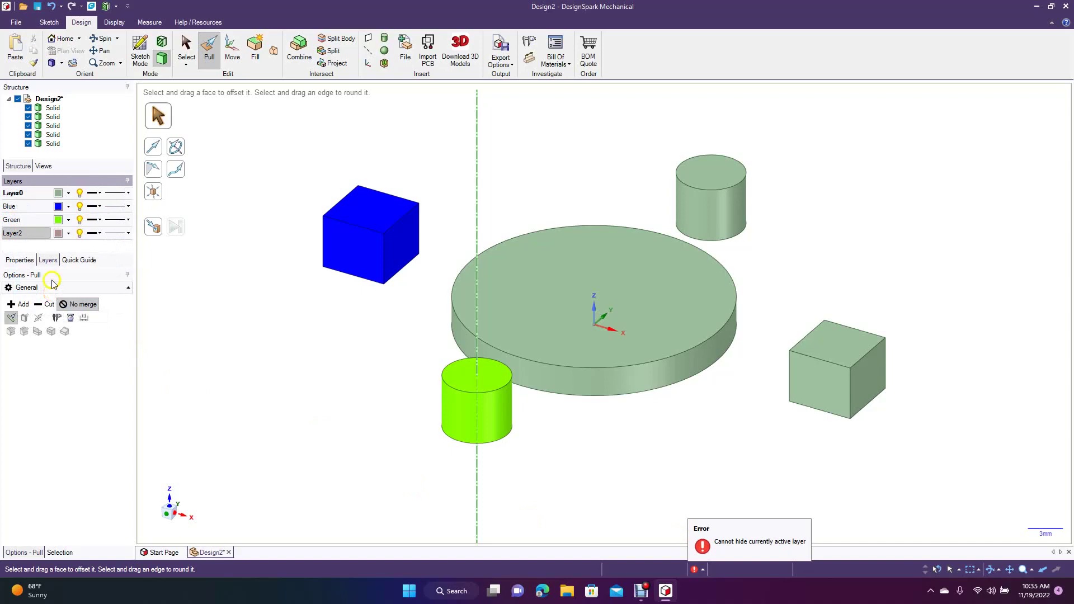
- Rename Layer2 to Pink
{"action": "left_click", "coordinate": [22, 193]}
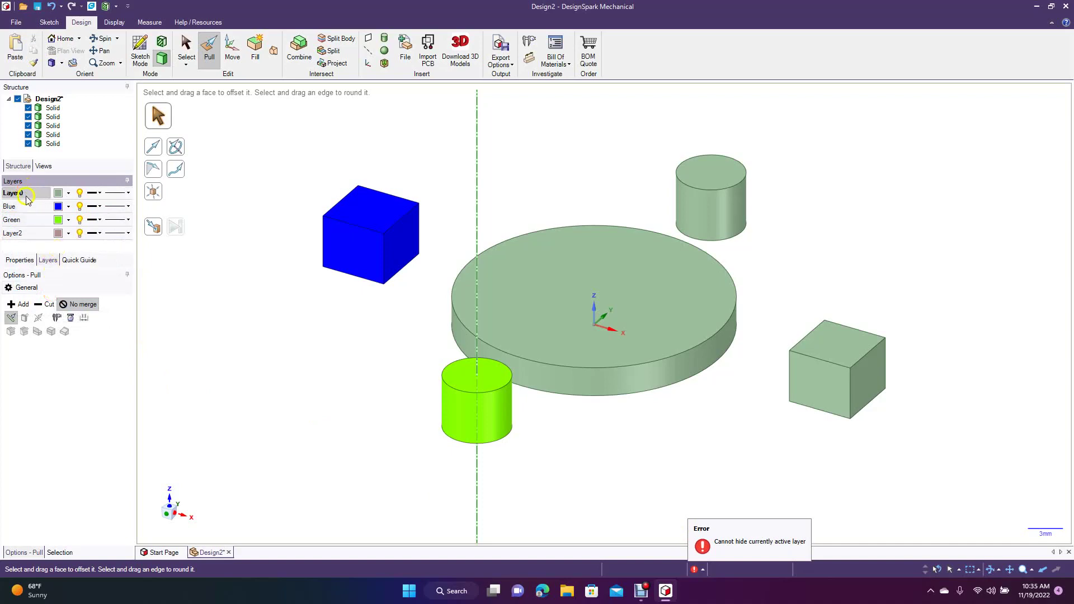
{"action": "left_click", "coordinate": [28, 234]}
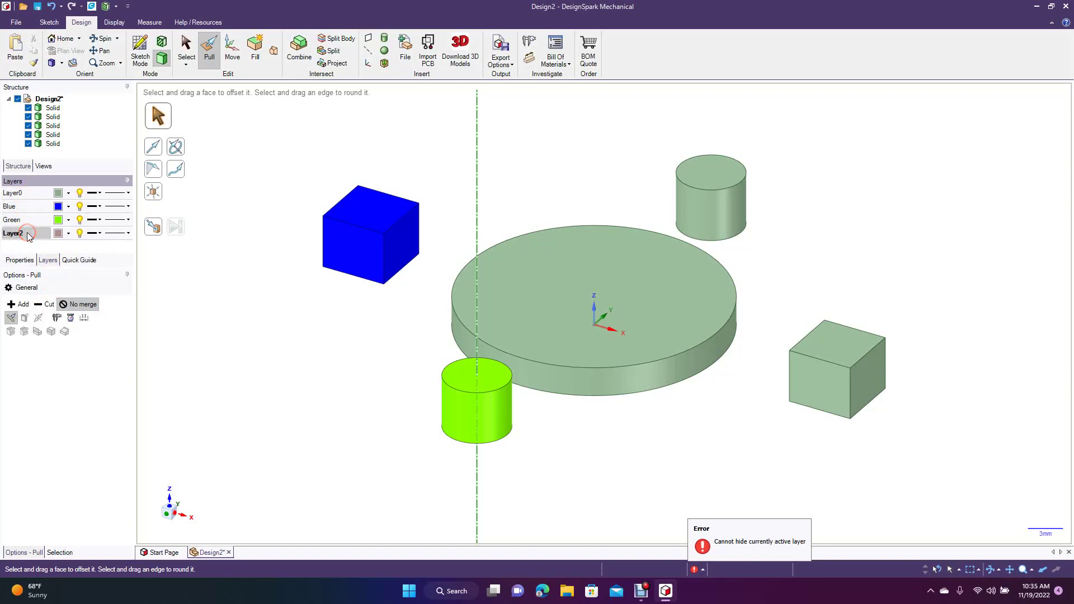
{"action": "left_click", "coordinate": [28, 234]}
{"action": "left_click", "coordinate": [27, 235]}
{"action": "left_click", "coordinate": [23, 234]}
{"action": "double_click", "coordinate": [23, 234]}
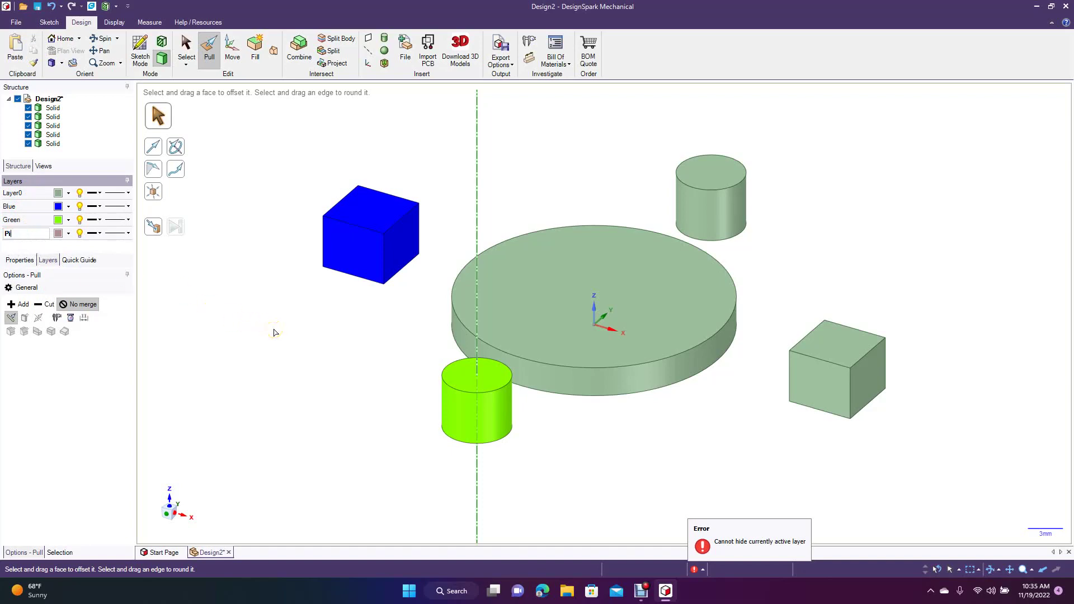
{"action": "left_click", "coordinate": [125, 332]}
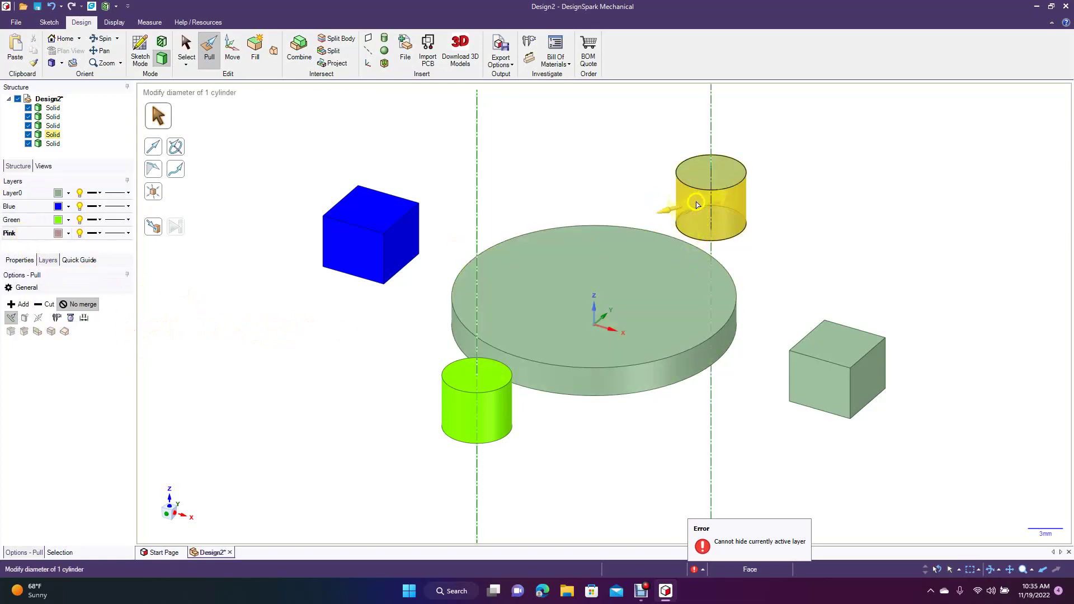
- Select the upper cylinder, colour the Pink layer magenta, and assign the cylinder to Pink
{"action": "triple_click", "coordinate": [697, 205]}
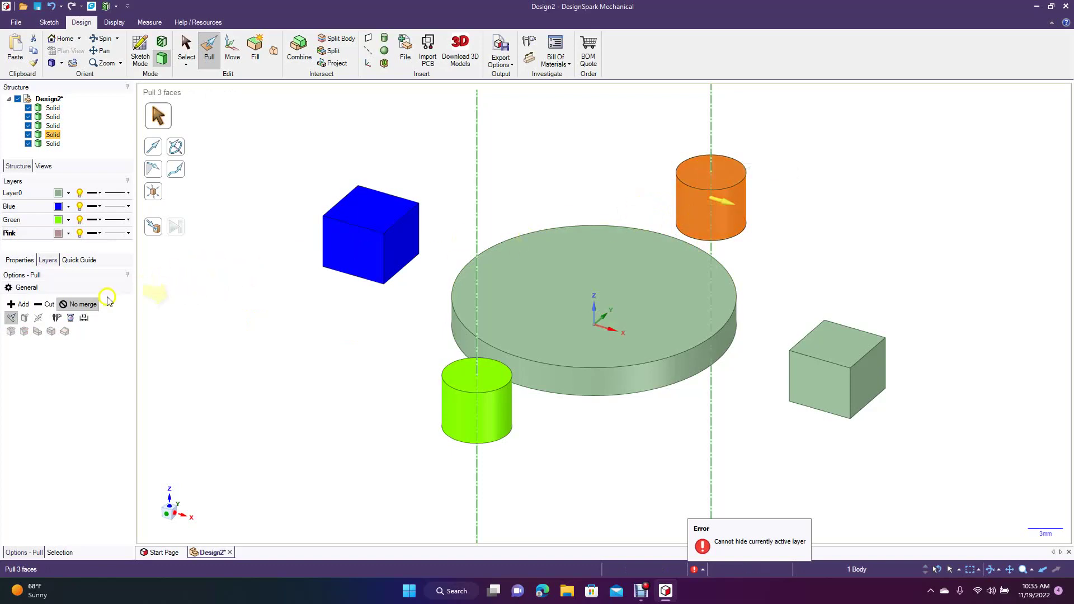
{"action": "left_click", "coordinate": [69, 233]}
{"action": "left_click", "coordinate": [169, 350]}
{"action": "right_click", "coordinate": [62, 234]}
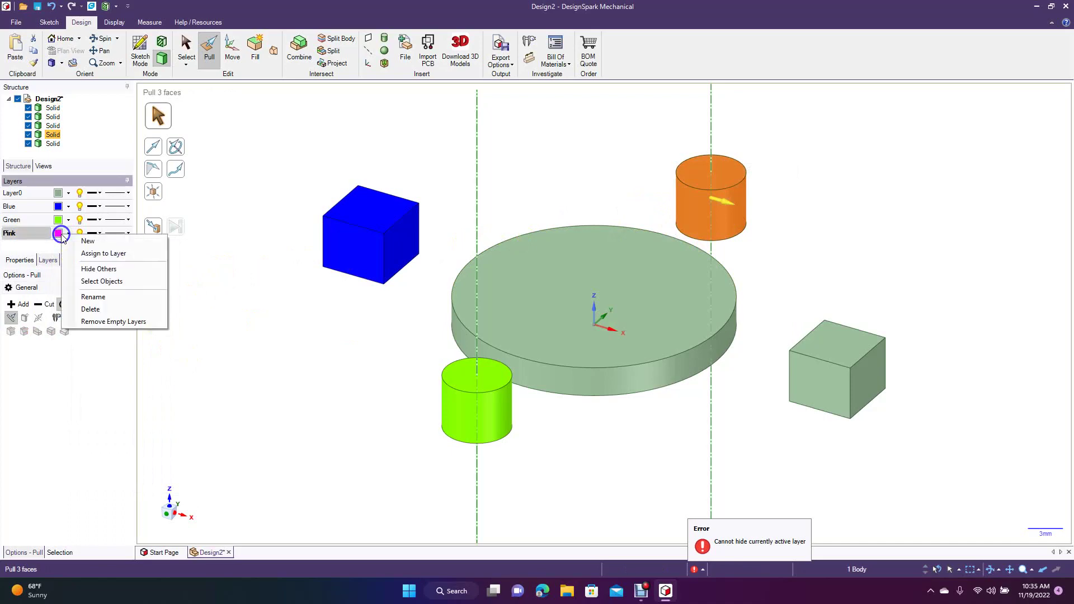
{"action": "left_click", "coordinate": [101, 253]}
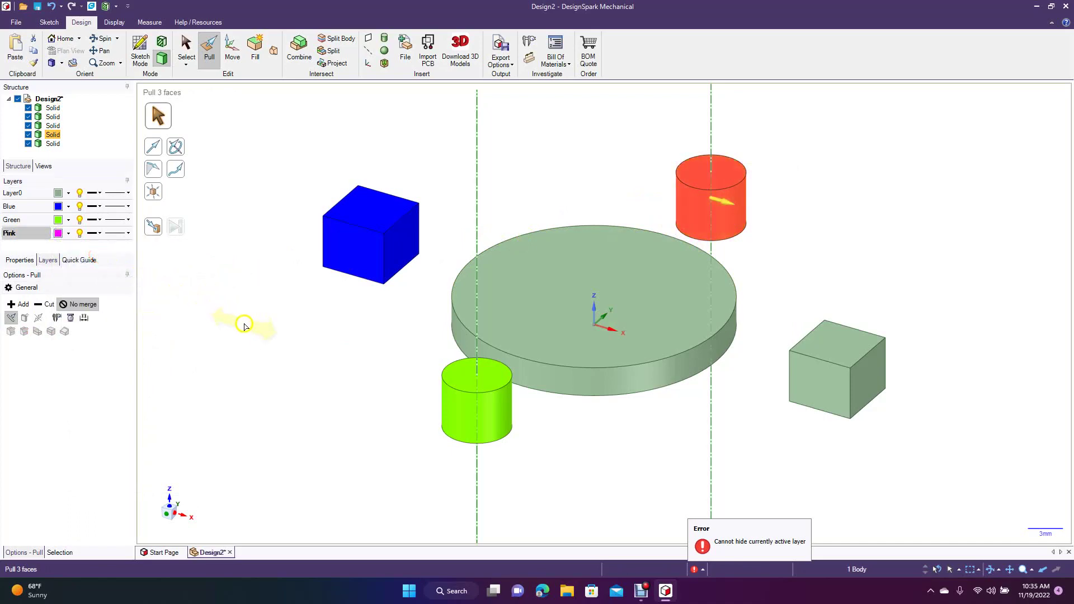
- Deselect the cylinder and test the Pink and Layer0 visibility bulbs
{"action": "left_click", "coordinate": [244, 323]}
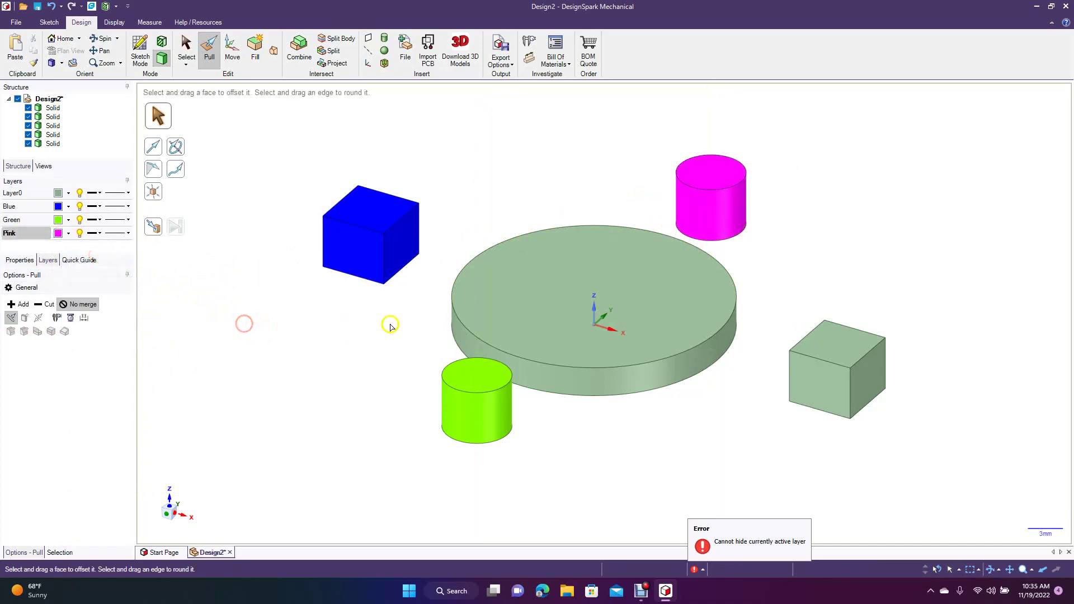
{"action": "left_click", "coordinate": [79, 233]}
{"action": "left_click", "coordinate": [80, 234]}
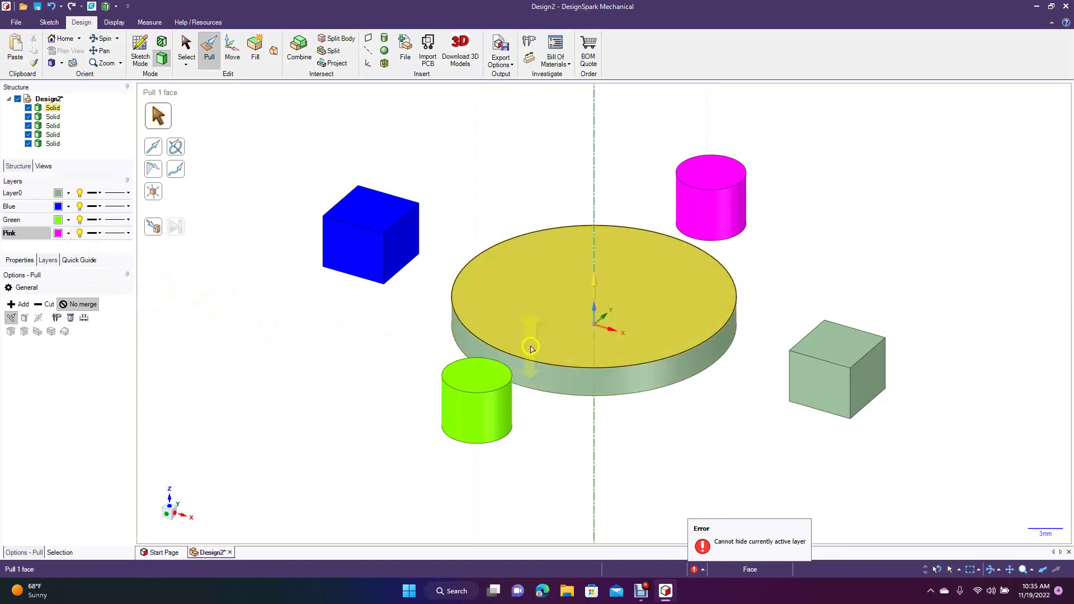
{"action": "left_click", "coordinate": [242, 377]}
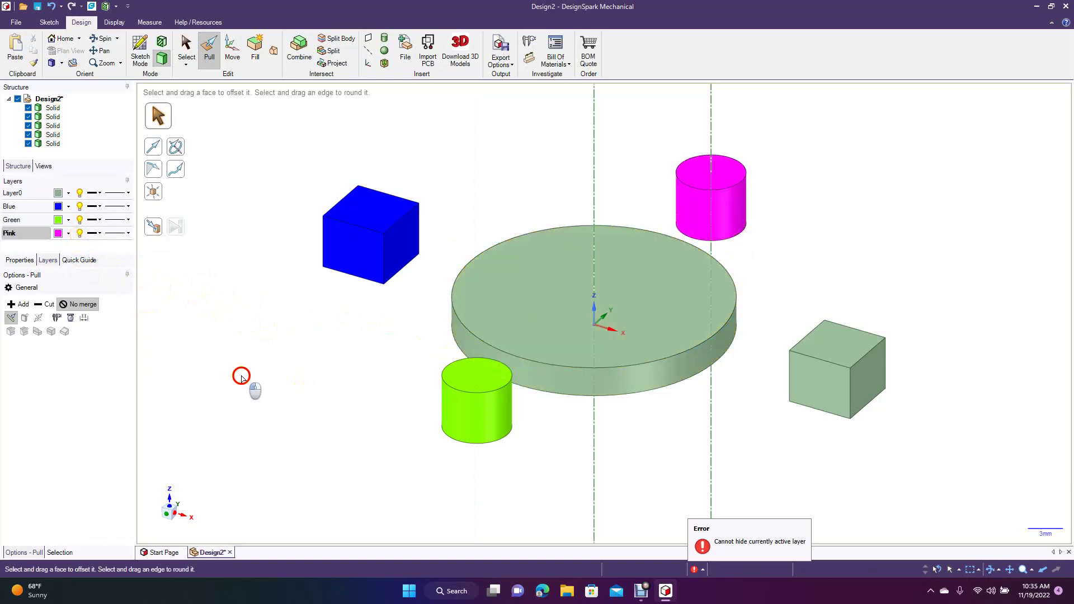
{"action": "left_click", "coordinate": [24, 193]}
{"action": "left_click", "coordinate": [79, 194]}
{"action": "left_click", "coordinate": [79, 194]}
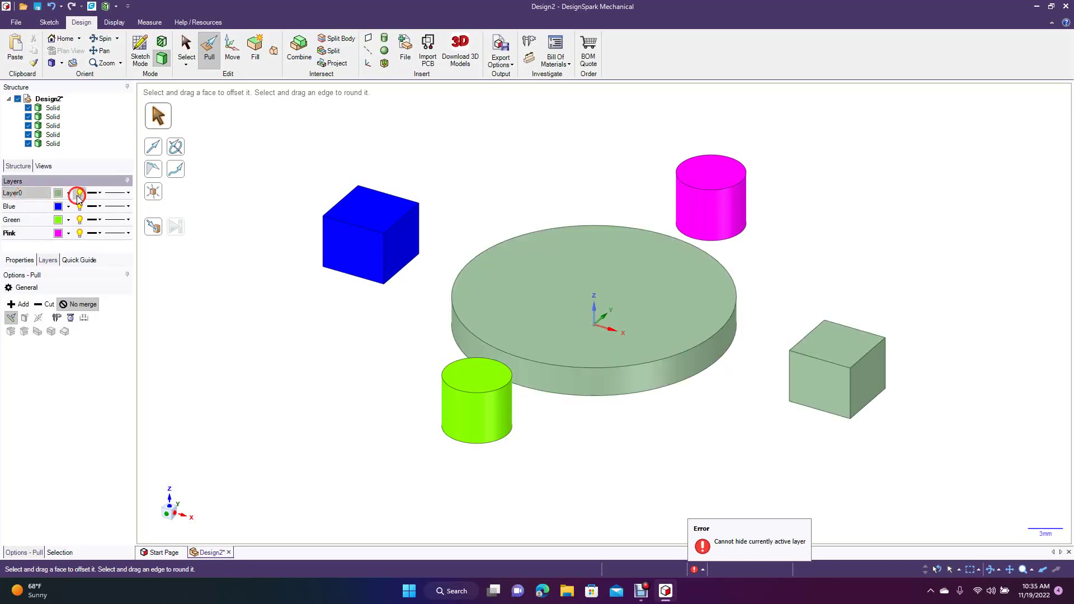
{"action": "left_click", "coordinate": [79, 235]}
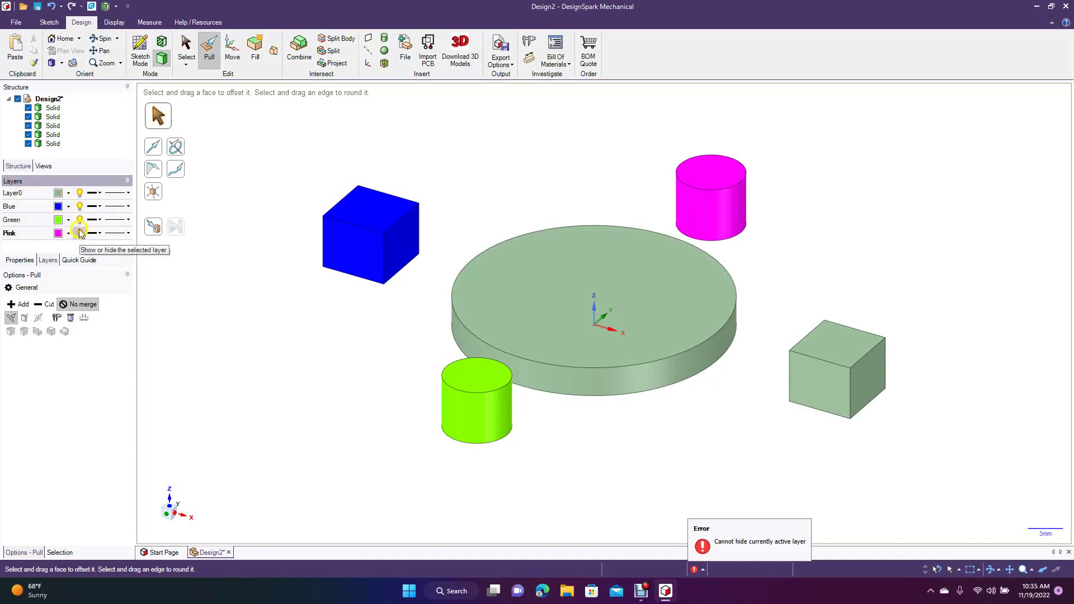
- Hide the Green, Blue and Layer0 layers, then show all three again
{"action": "left_click", "coordinate": [79, 221]}
{"action": "left_click", "coordinate": [79, 206]}
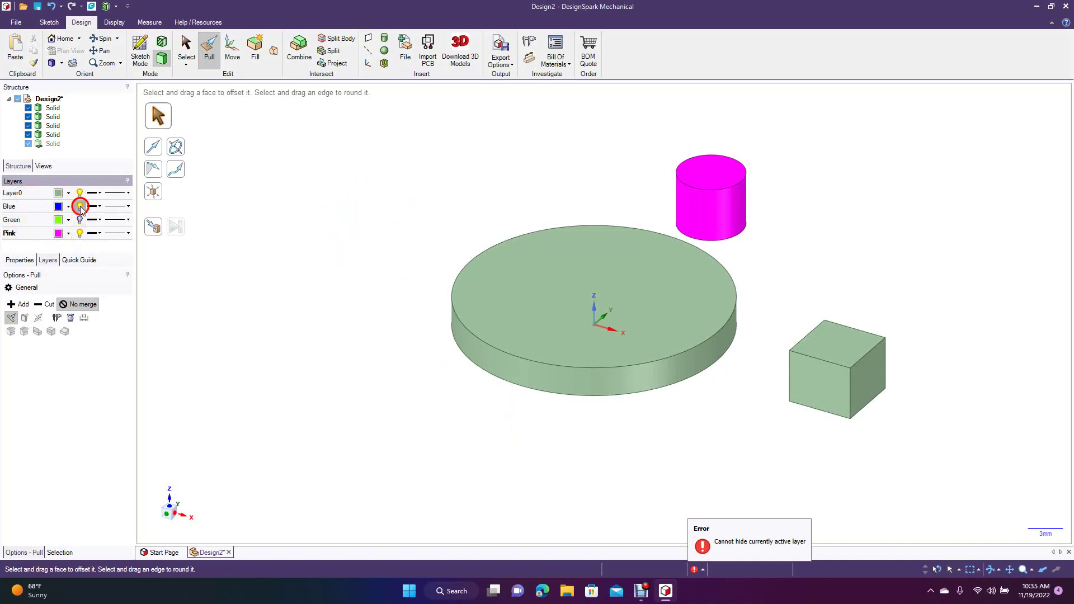
{"action": "left_click", "coordinate": [80, 193]}
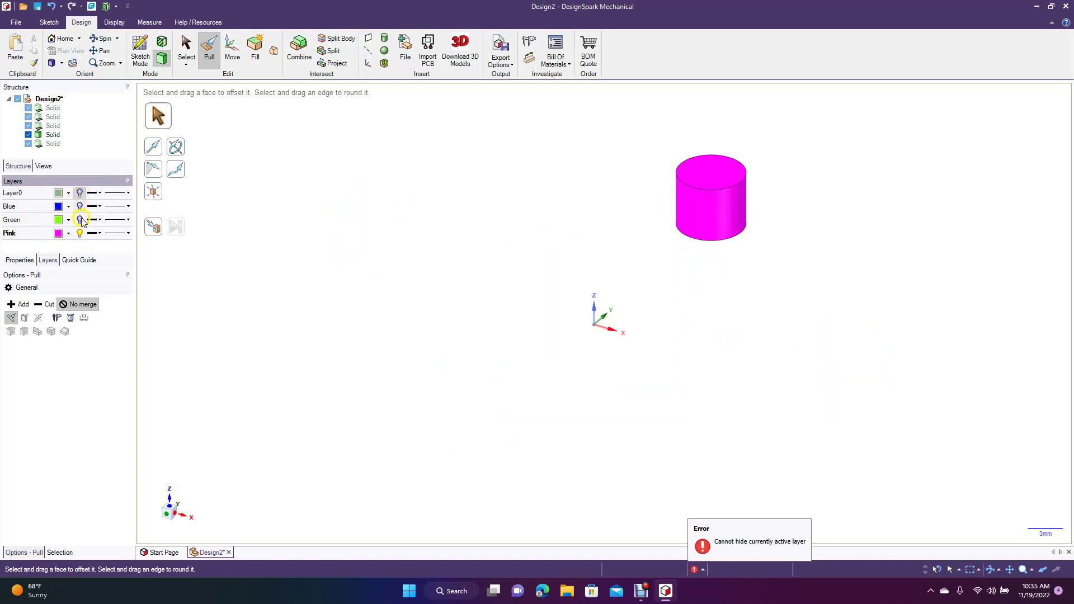
{"action": "left_click", "coordinate": [80, 220]}
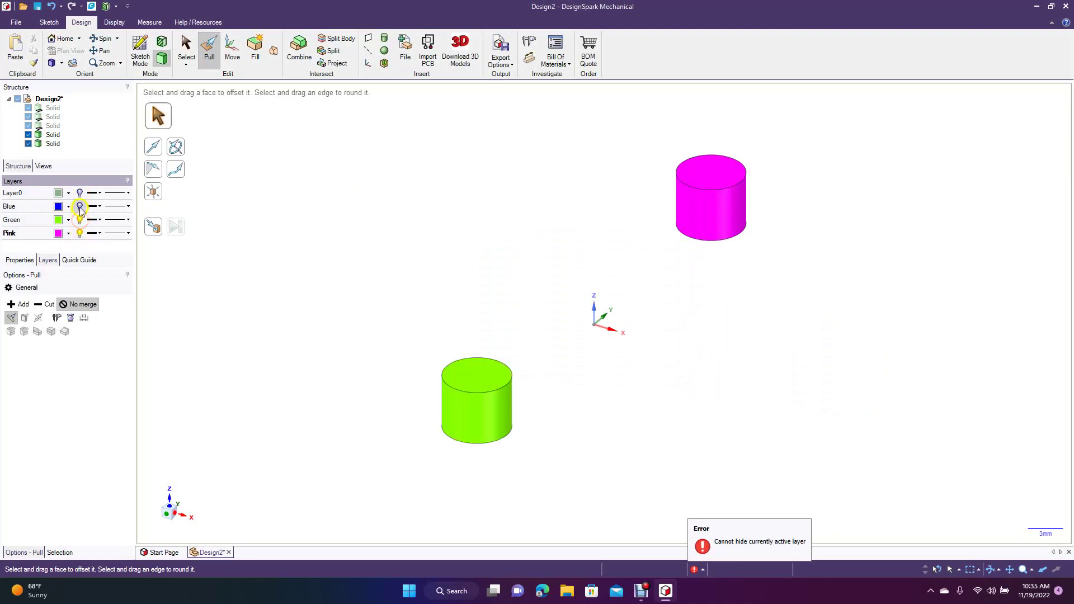
{"action": "left_click", "coordinate": [80, 206]}
{"action": "left_click", "coordinate": [80, 193]}
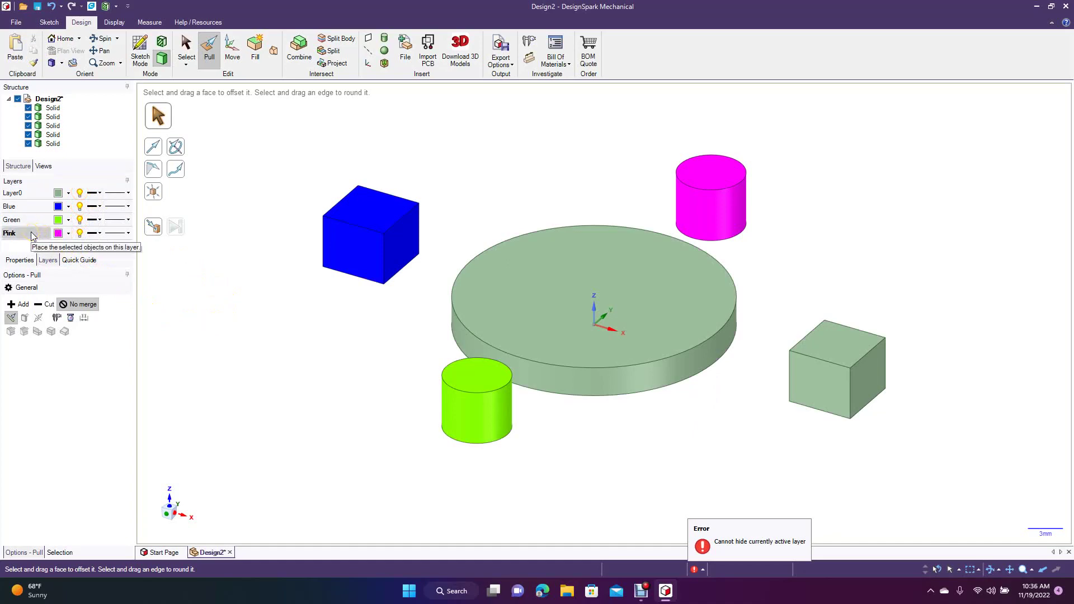
- Select the whole disk and add a new layer, Layer1, from the layer options
{"action": "left_click", "coordinate": [564, 311]}
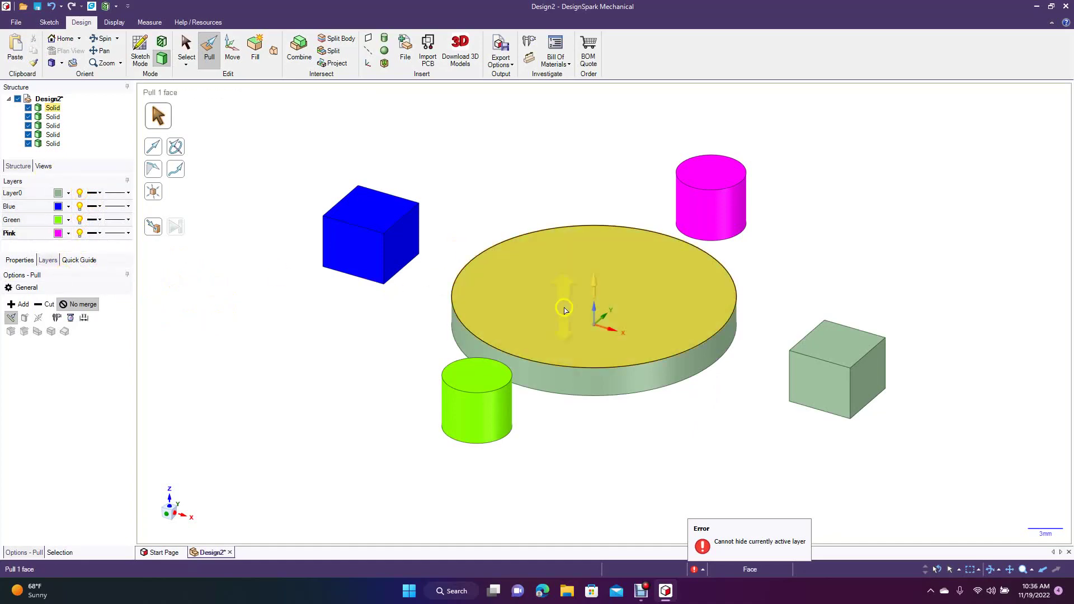
{"action": "double_click", "coordinate": [533, 302]}
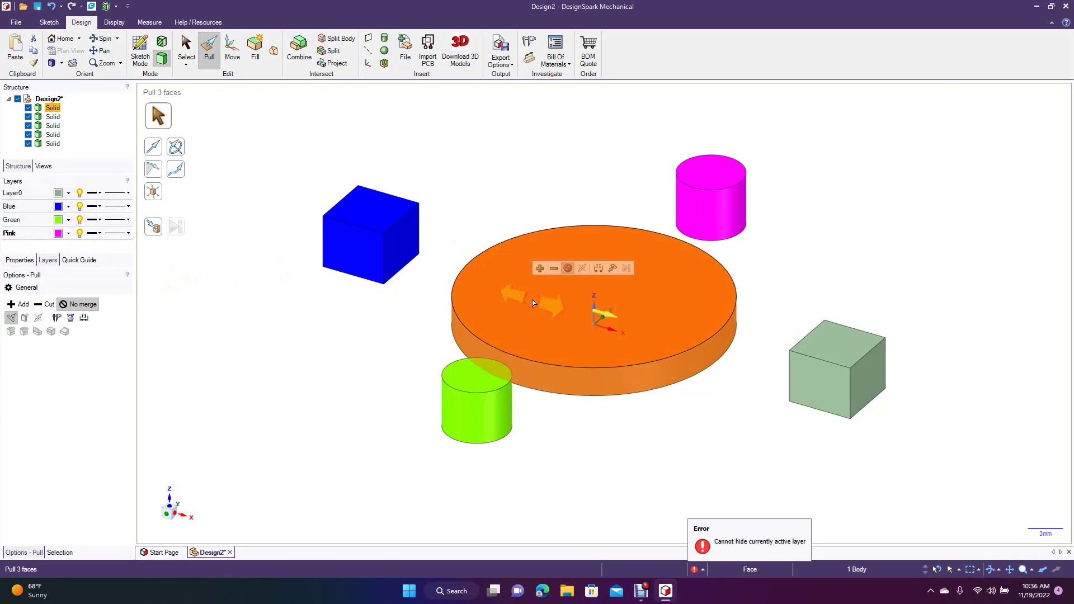
{"action": "right_click", "coordinate": [16, 235]}
{"action": "left_click", "coordinate": [45, 243]}
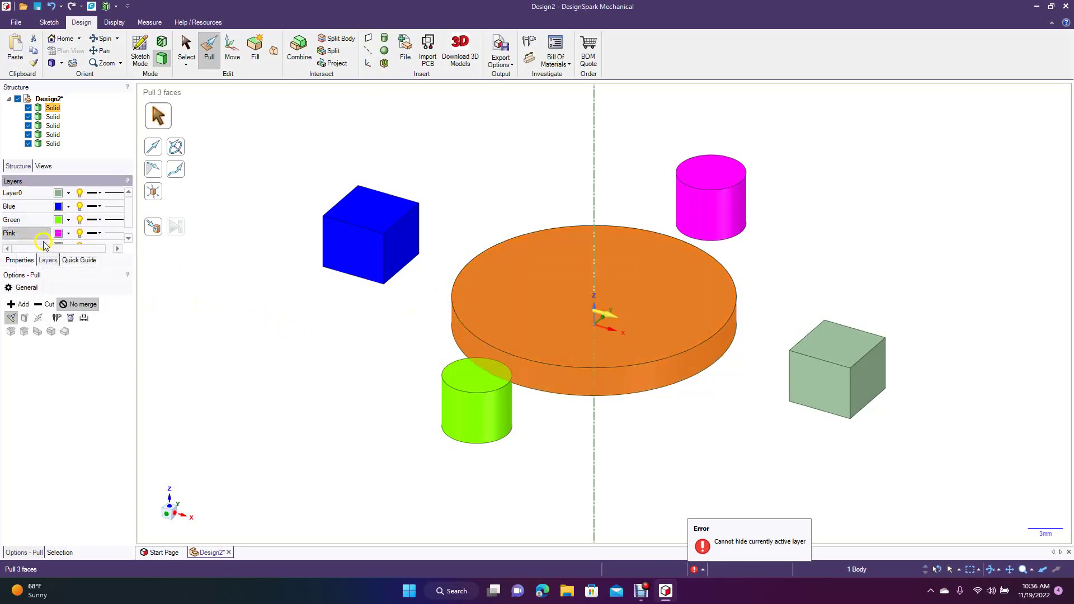
{"action": "left_click_drag", "start_coordinate": [128, 213], "coordinate": [128, 225]}
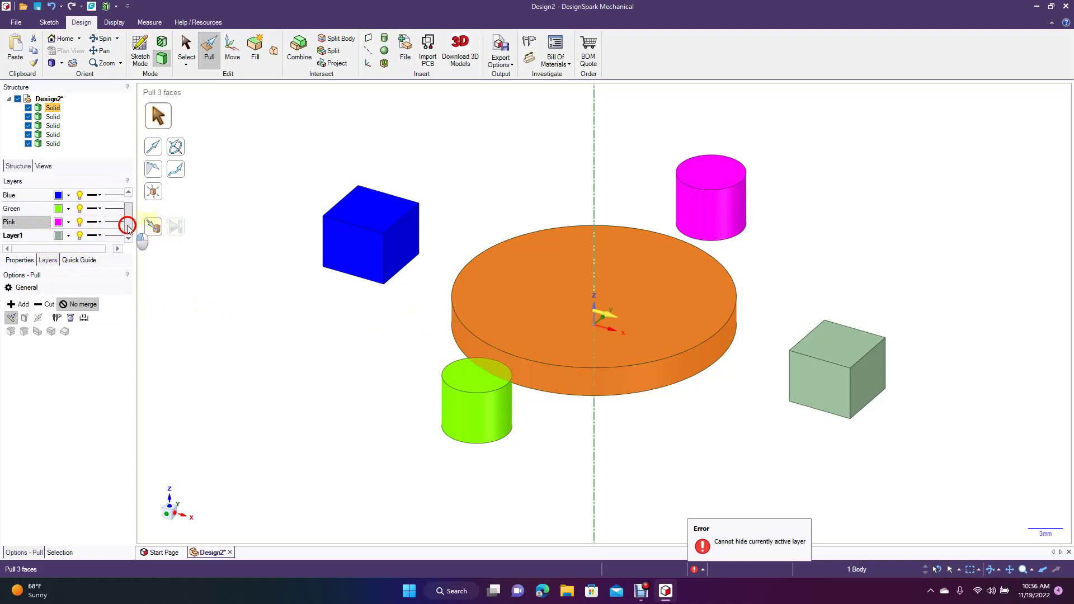
{"action": "left_click", "coordinate": [25, 238]}
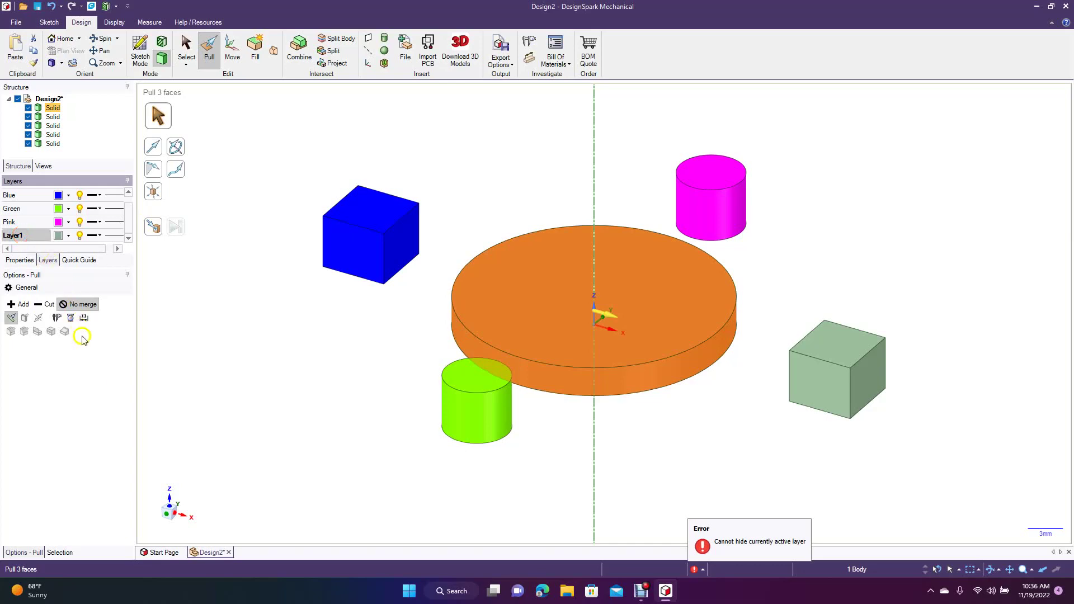
- Rename Layer1 to 'Main Layer', then reselect the entire disk
{"action": "left_click", "coordinate": [173, 351]}
{"action": "double_click", "coordinate": [25, 237]}
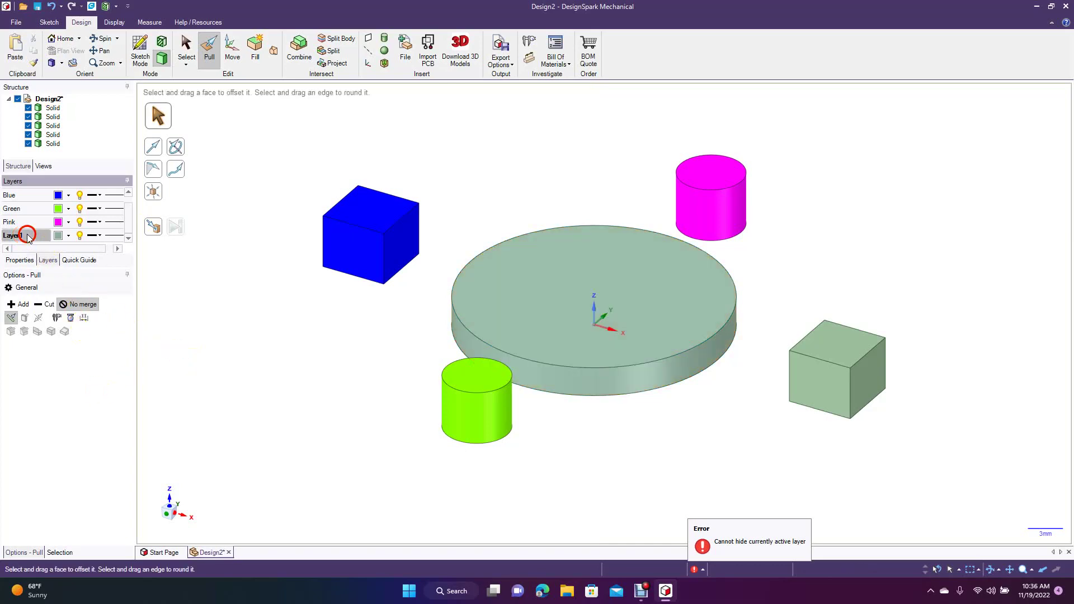
{"action": "left_click_drag", "start_coordinate": [27, 235], "coordinate": [1, 238]}
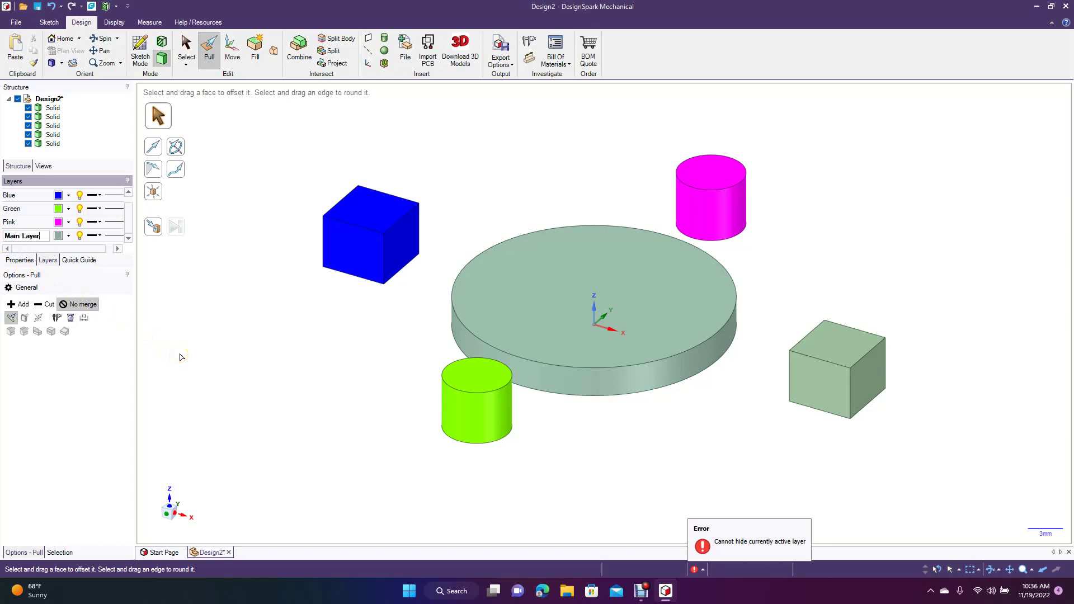
{"action": "left_click", "coordinate": [243, 356]}
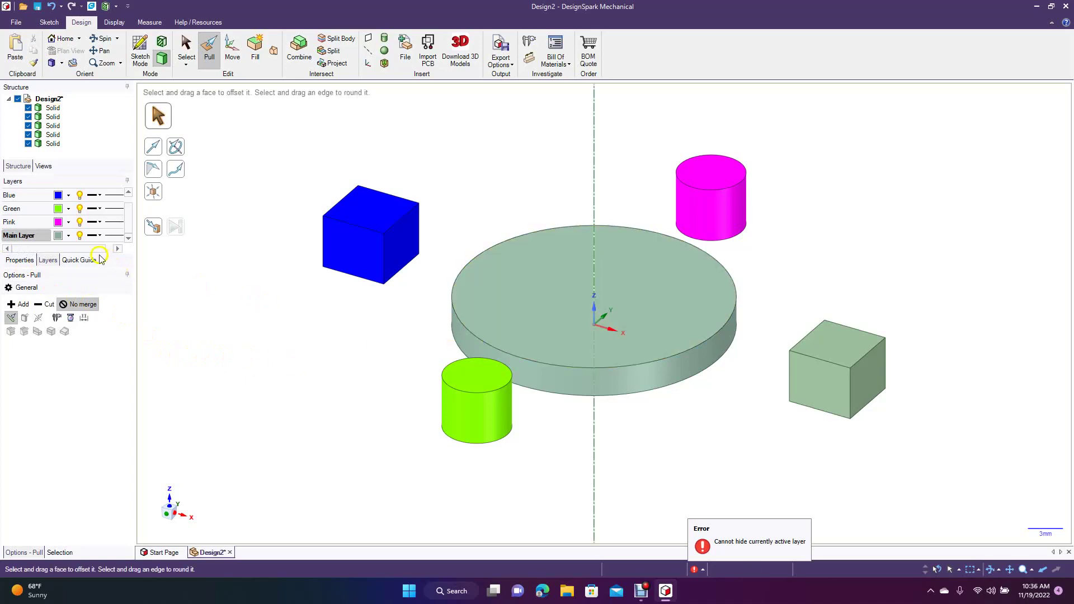
{"action": "left_click", "coordinate": [513, 313]}
{"action": "triple_click", "coordinate": [513, 314]}
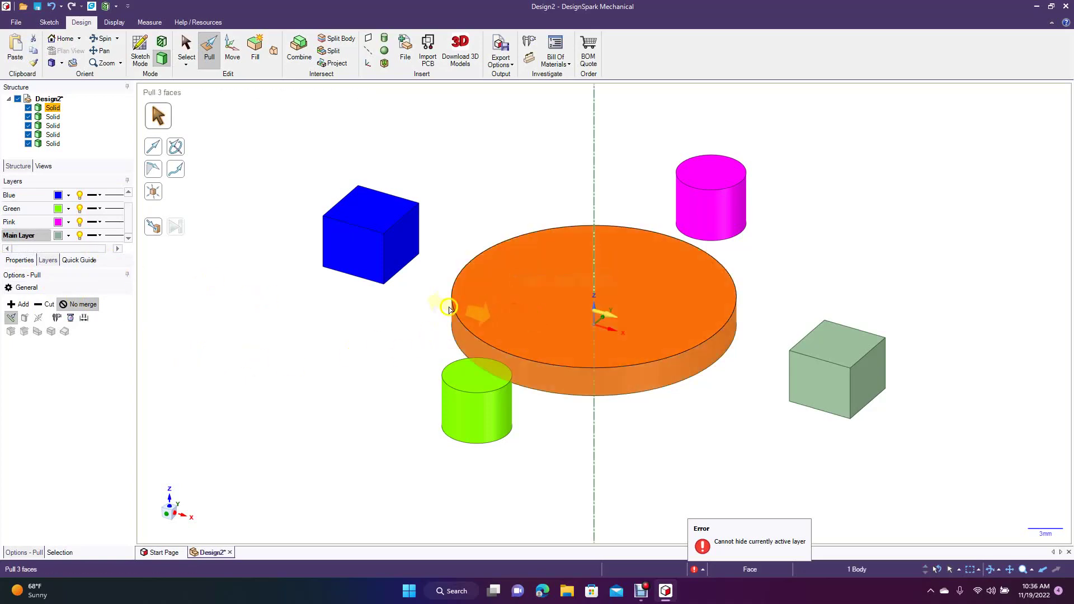
- Set Main Layer's colour to dark red and deselect to view the disk
{"action": "left_click", "coordinate": [69, 236]}
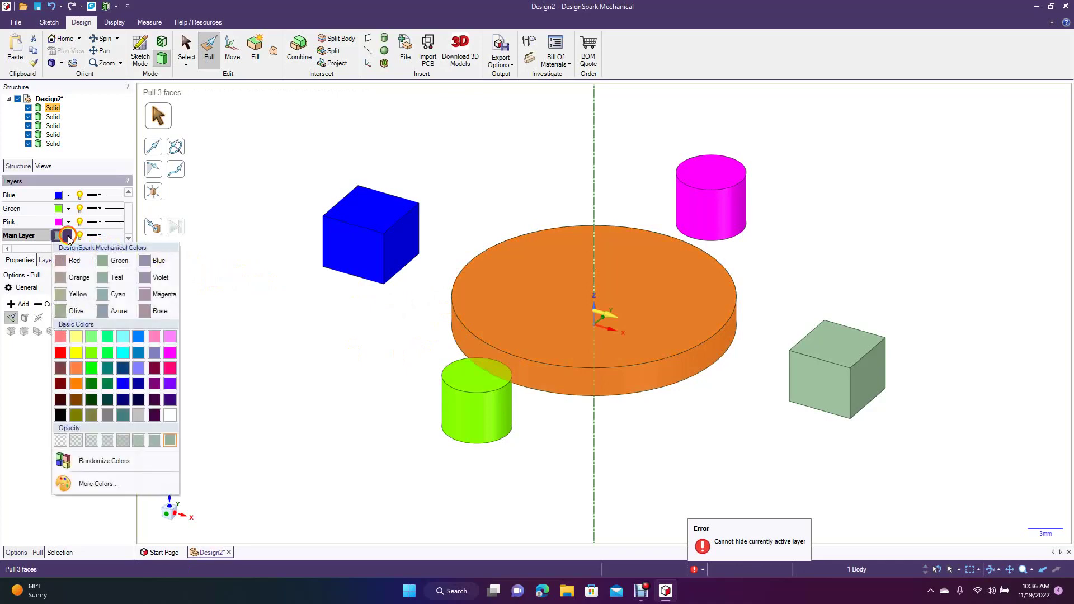
{"action": "left_click", "coordinate": [60, 385]}
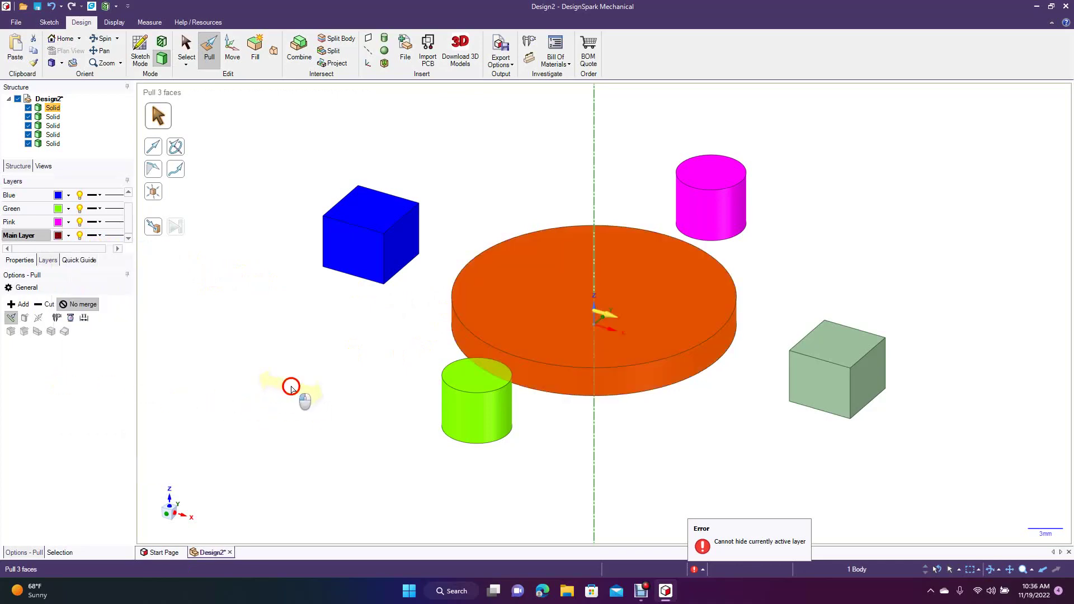
{"action": "left_click", "coordinate": [291, 388]}
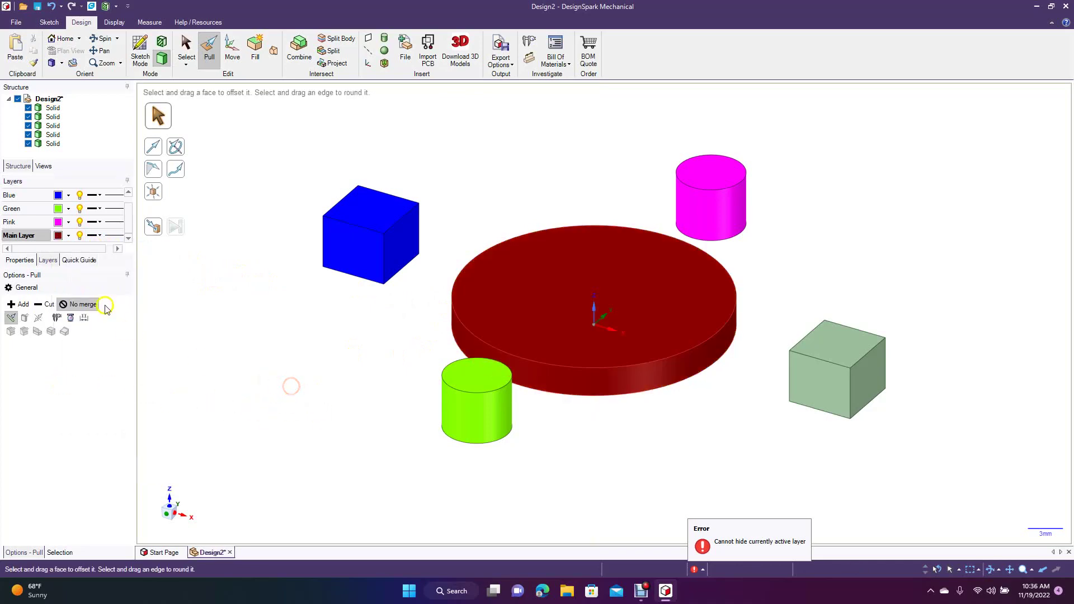
- Open and close Main Layer's layer options menu
{"action": "right_click", "coordinate": [30, 237]}
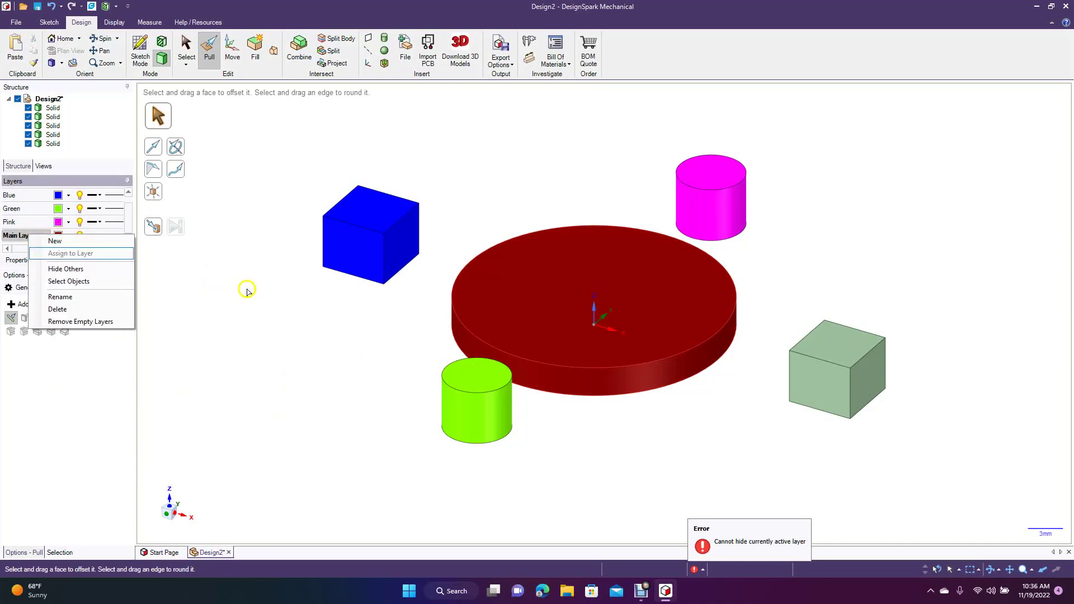
{"action": "left_click", "coordinate": [245, 288]}
{"action": "right_click", "coordinate": [61, 238]}
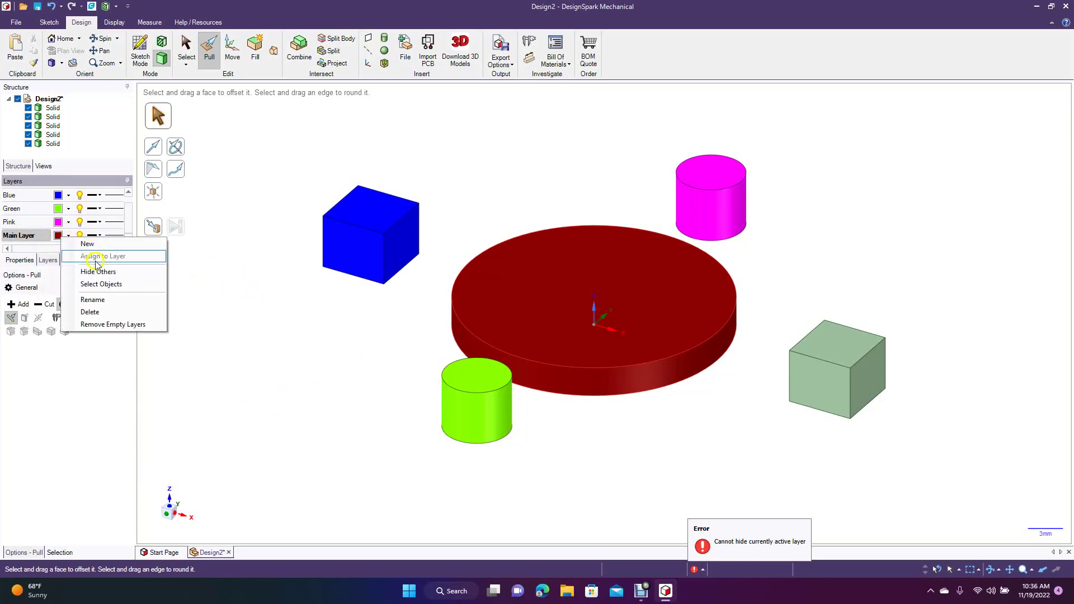
{"action": "left_click", "coordinate": [101, 302]}
{"action": "left_click", "coordinate": [181, 336]}
- Rename the Pink layer from its options menu and commit the name
{"action": "left_click", "coordinate": [21, 223]}
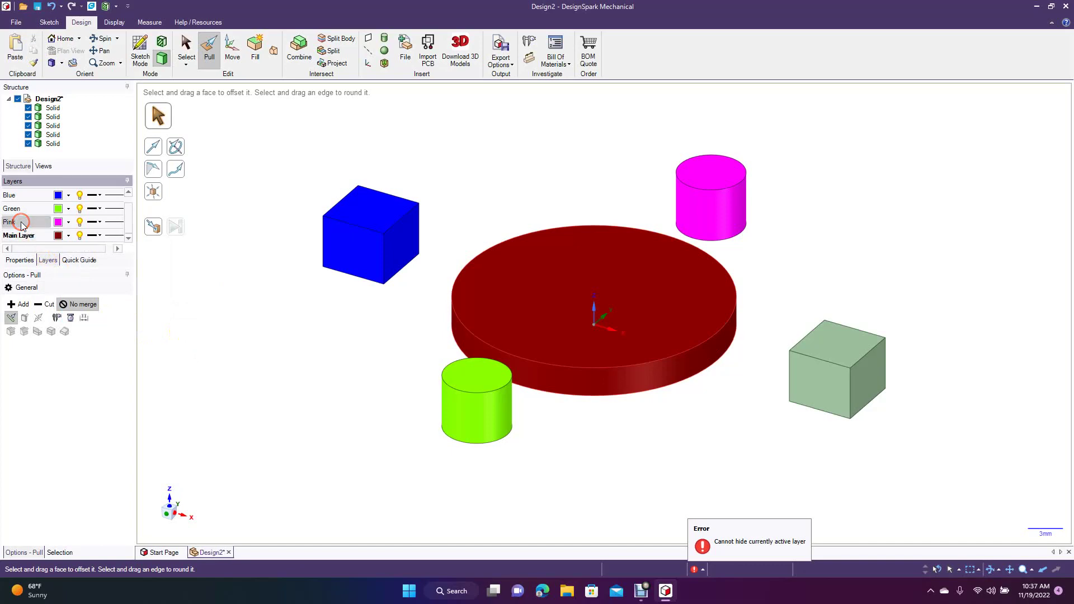
{"action": "right_click", "coordinate": [21, 223]}
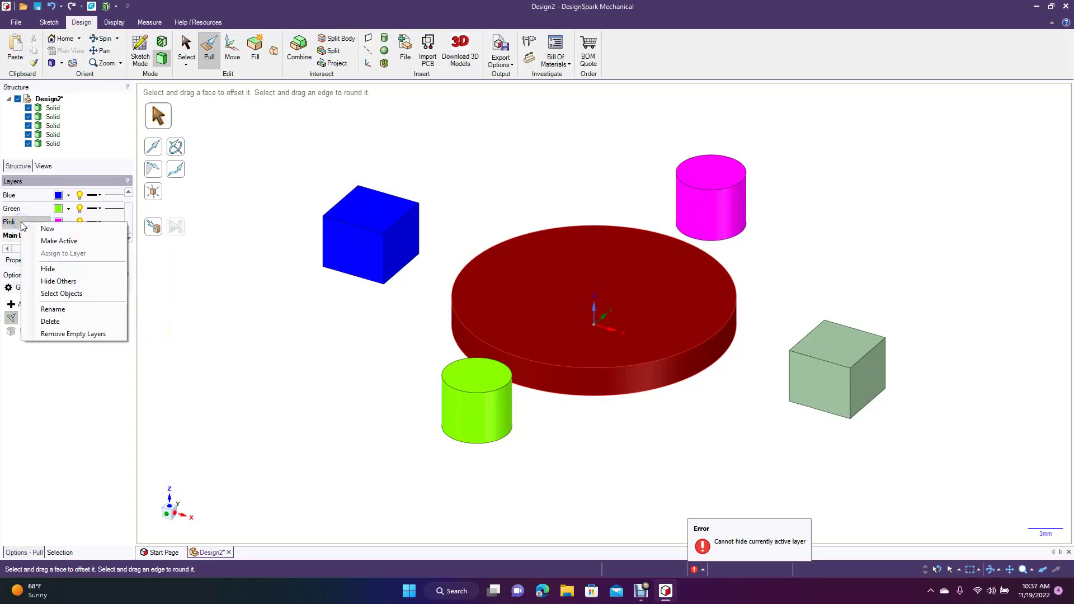
{"action": "left_click", "coordinate": [53, 310]}
{"action": "left_click", "coordinate": [211, 300]}
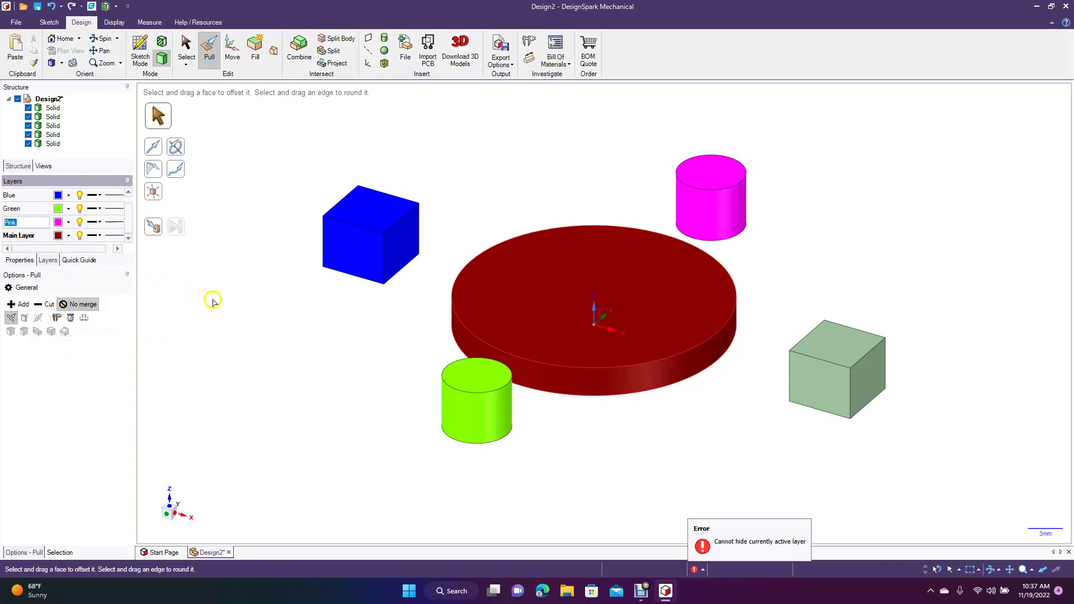
{"action": "left_click", "coordinate": [15, 197], "text": "shift"}
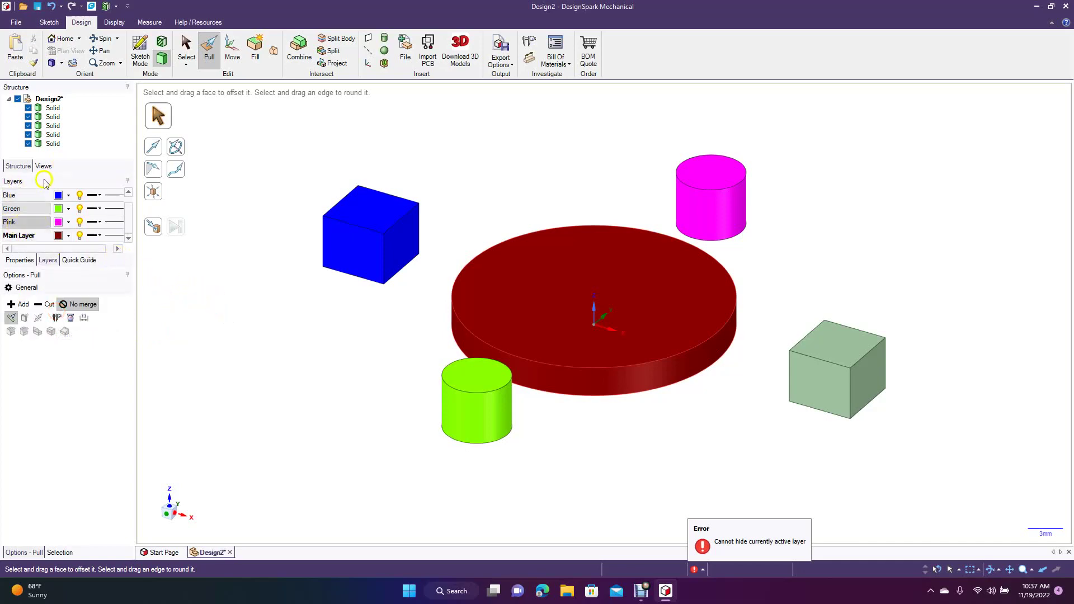
- Select the Pink layer and attempt to hide the active Main Layer, which is refused
{"action": "left_click", "coordinate": [11, 209], "text": "shift"}
{"action": "left_click", "coordinate": [10, 222]}
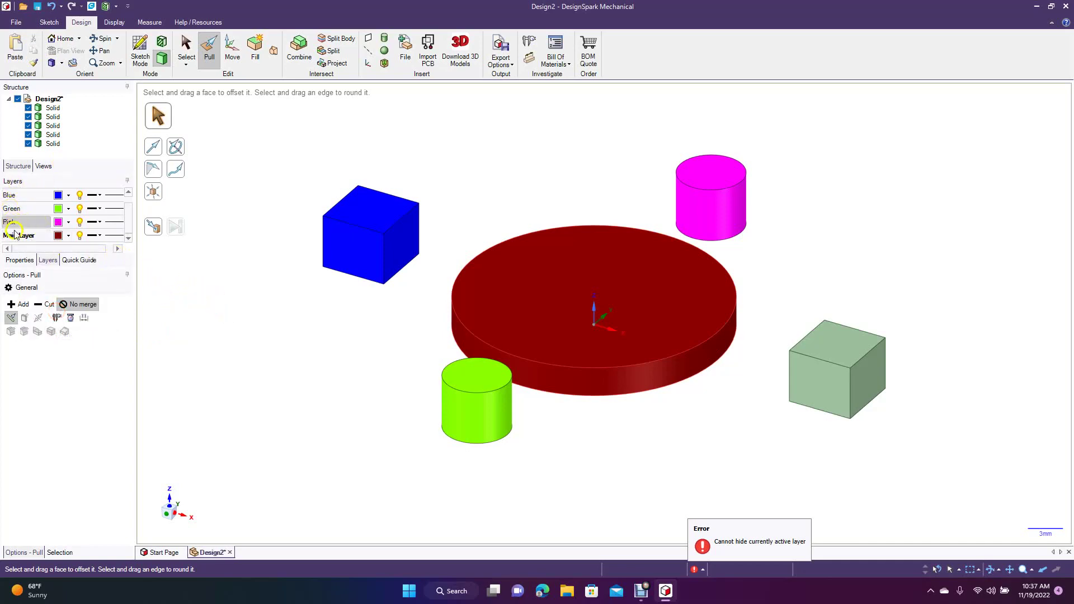
{"action": "left_click", "coordinate": [130, 229]}
{"action": "left_click", "coordinate": [82, 235]}
{"action": "left_click", "coordinate": [81, 235]}
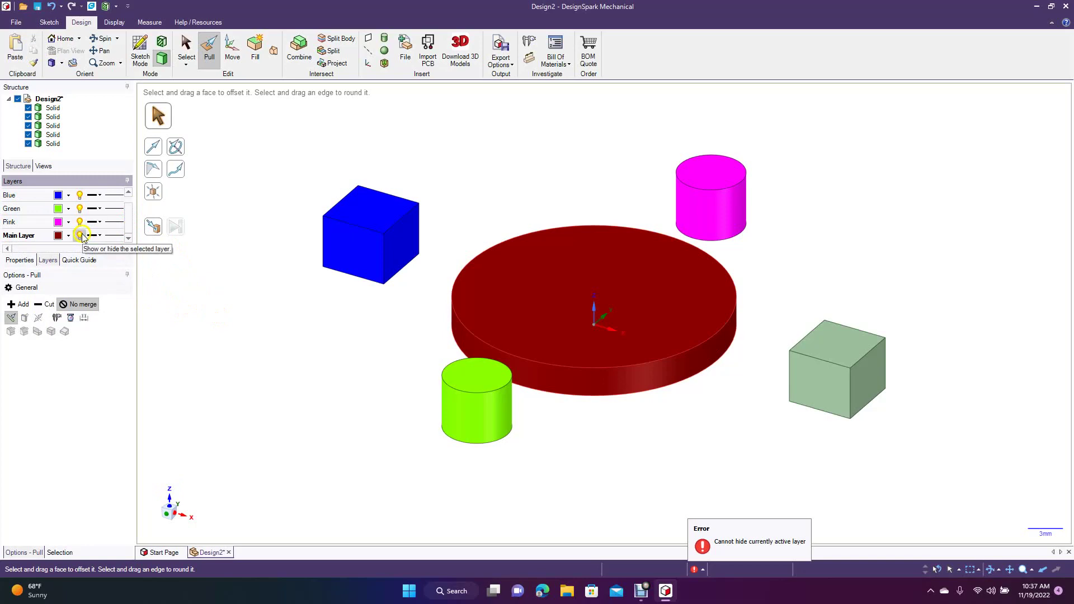
- Make Pink the active layer
{"action": "right_click", "coordinate": [81, 227]}
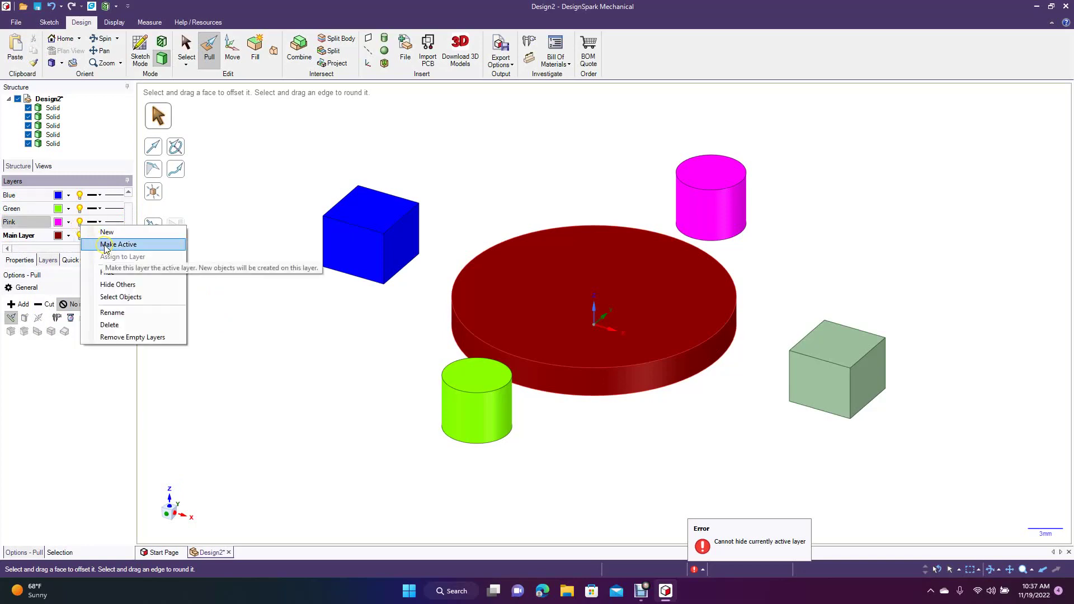
{"action": "left_click", "coordinate": [240, 332]}
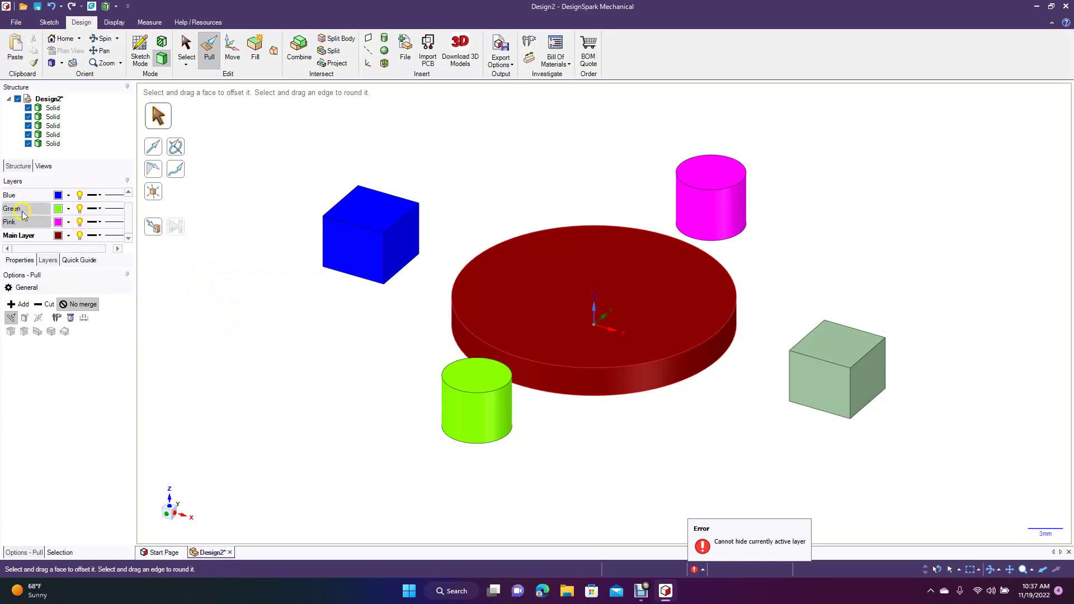
{"action": "right_click", "coordinate": [82, 223]}
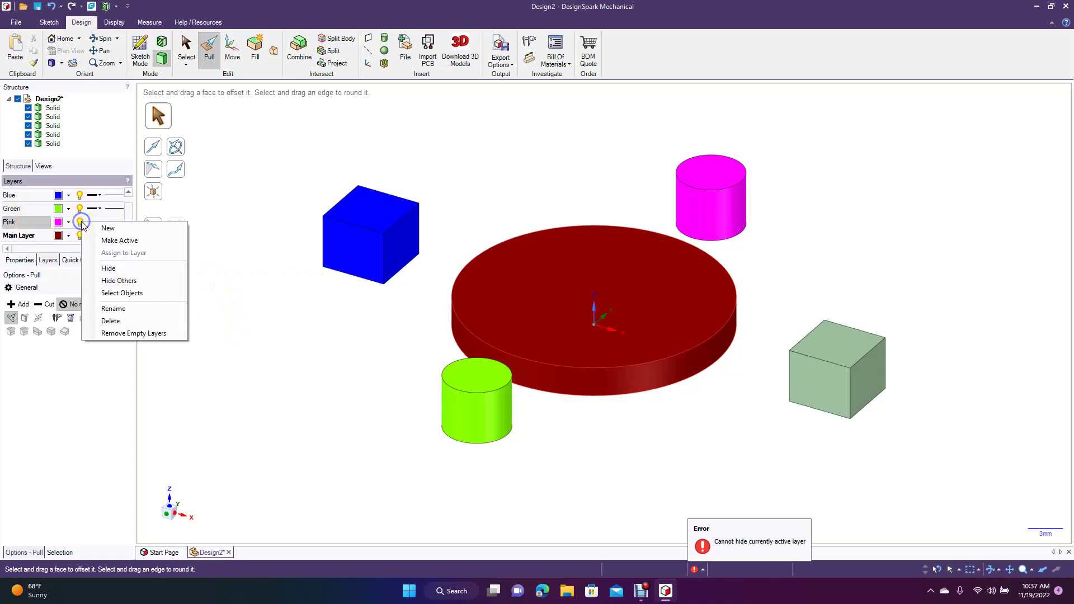
{"action": "left_click", "coordinate": [103, 240]}
{"action": "left_click", "coordinate": [230, 310]}
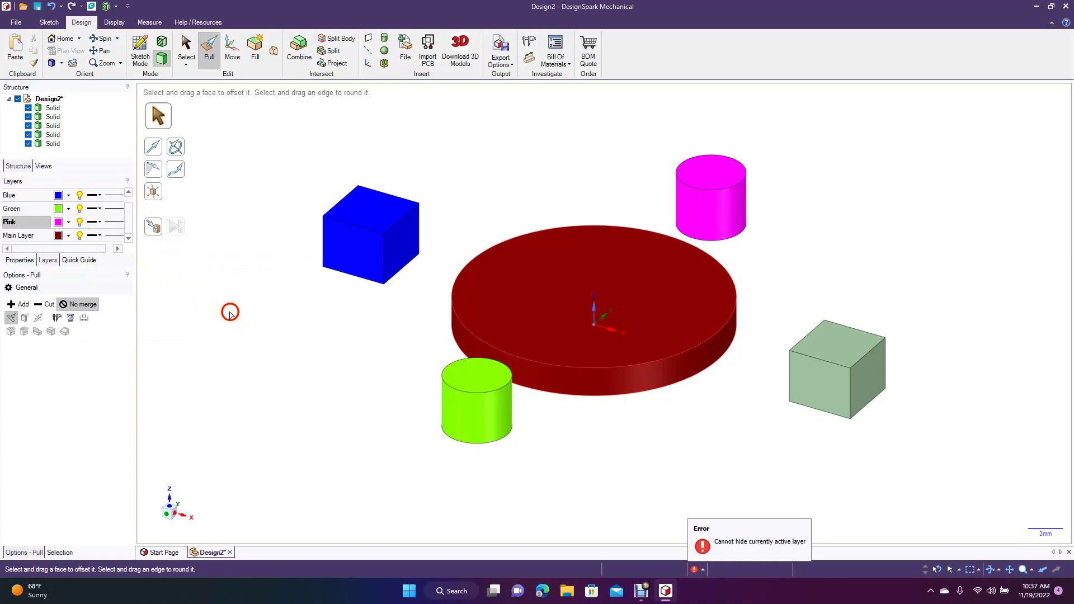
- Toggle Main Layer's visibility off and on, then make it the active layer again
{"action": "left_click", "coordinate": [80, 235]}
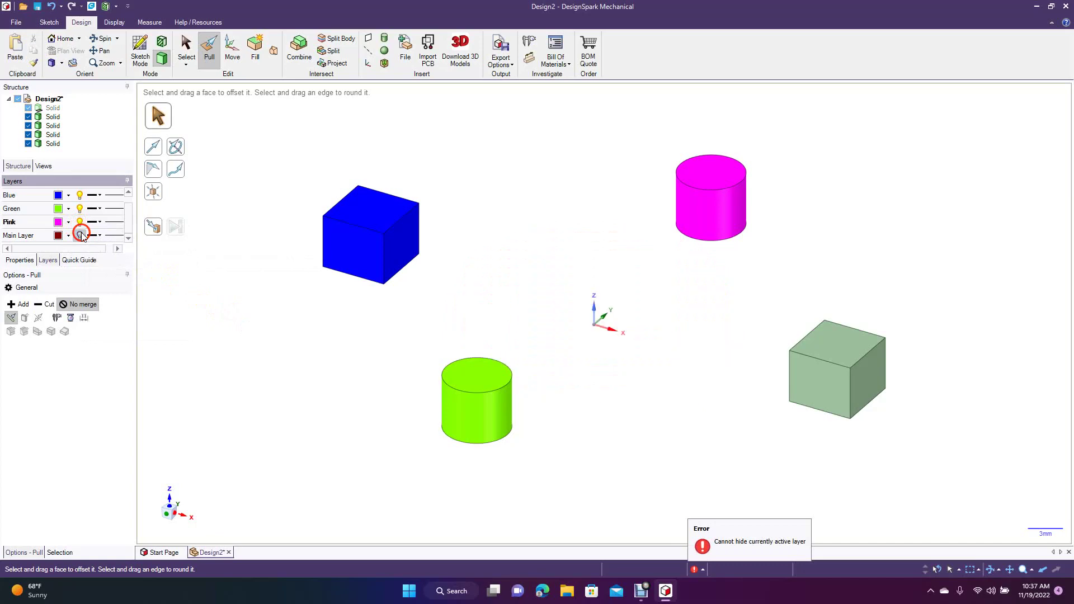
{"action": "left_click", "coordinate": [80, 235]}
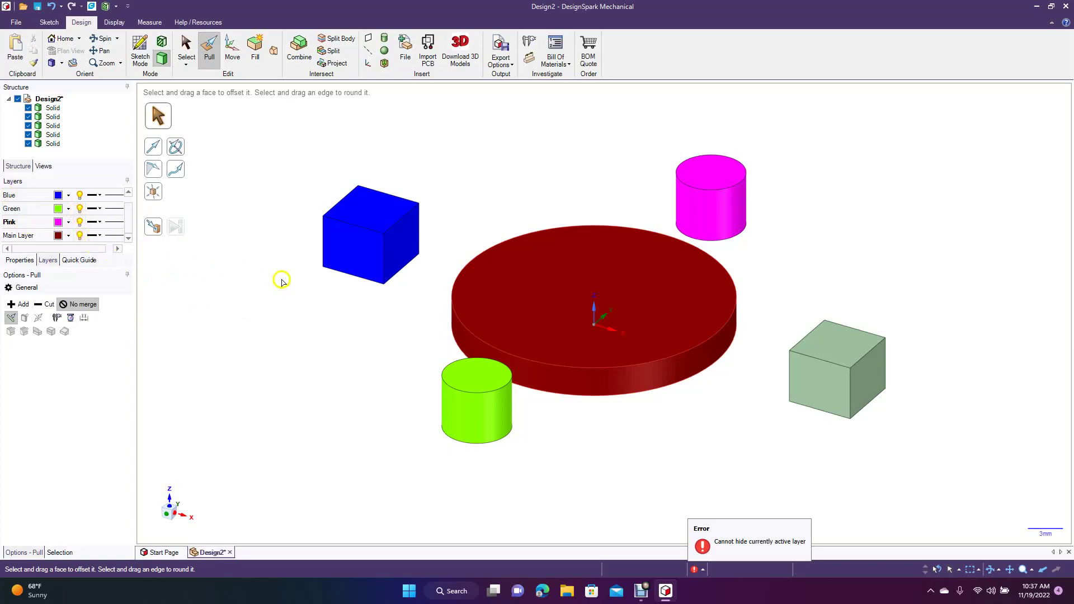
{"action": "right_click", "coordinate": [80, 236]}
{"action": "left_click", "coordinate": [115, 255]}
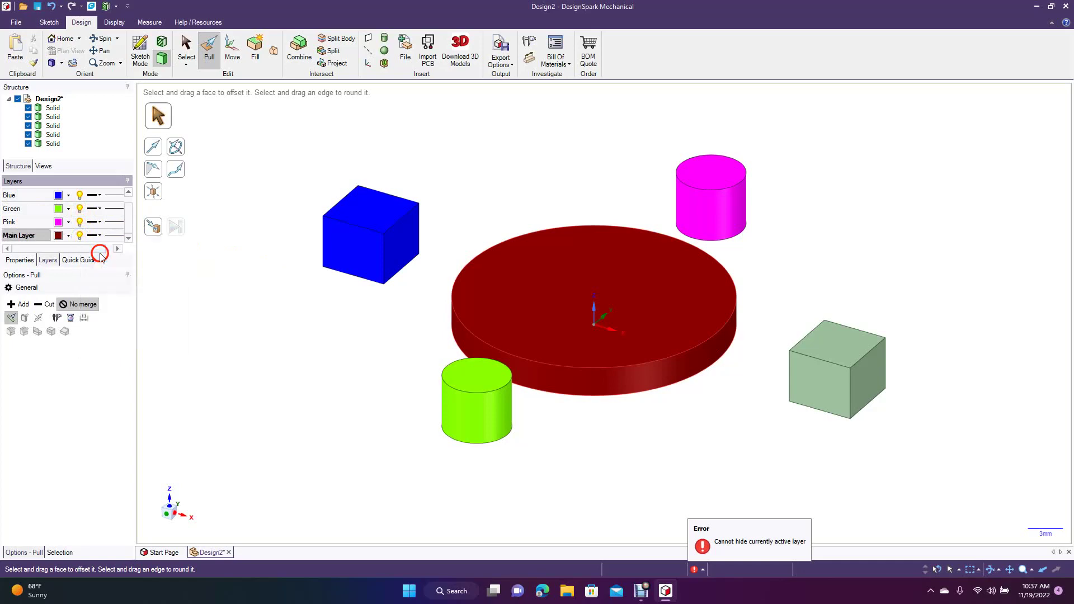
- Hide the Pink, Green, Blue and Layer0 layers, leaving only the red disk
{"action": "left_click", "coordinate": [80, 222]}
{"action": "left_click", "coordinate": [79, 208]}
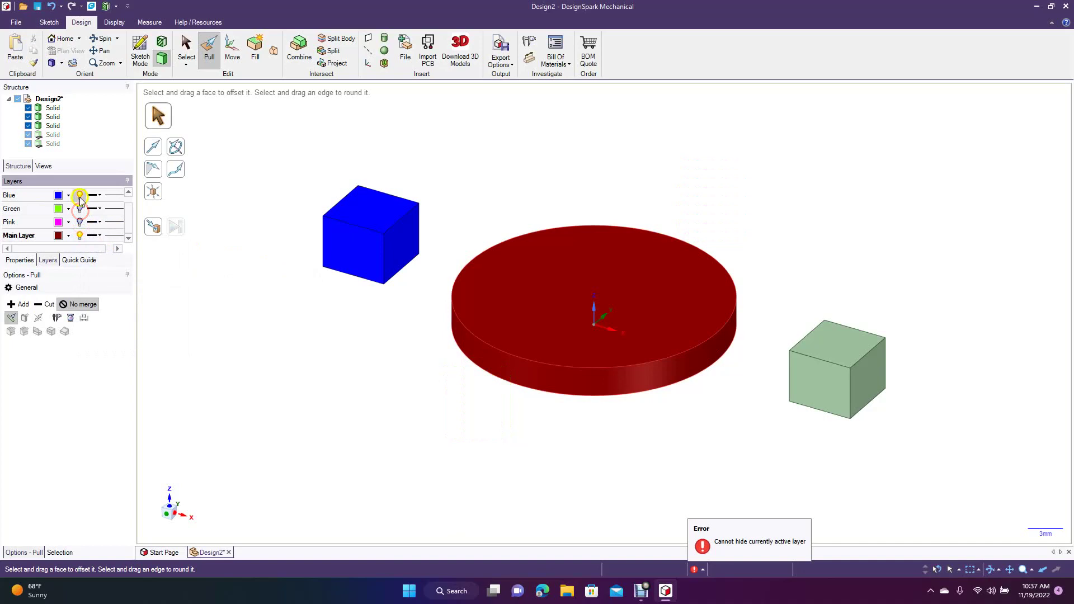
{"action": "left_click", "coordinate": [80, 195]}
{"action": "left_click_drag", "start_coordinate": [128, 230], "coordinate": [128, 214]}
{"action": "left_click", "coordinate": [79, 193]}
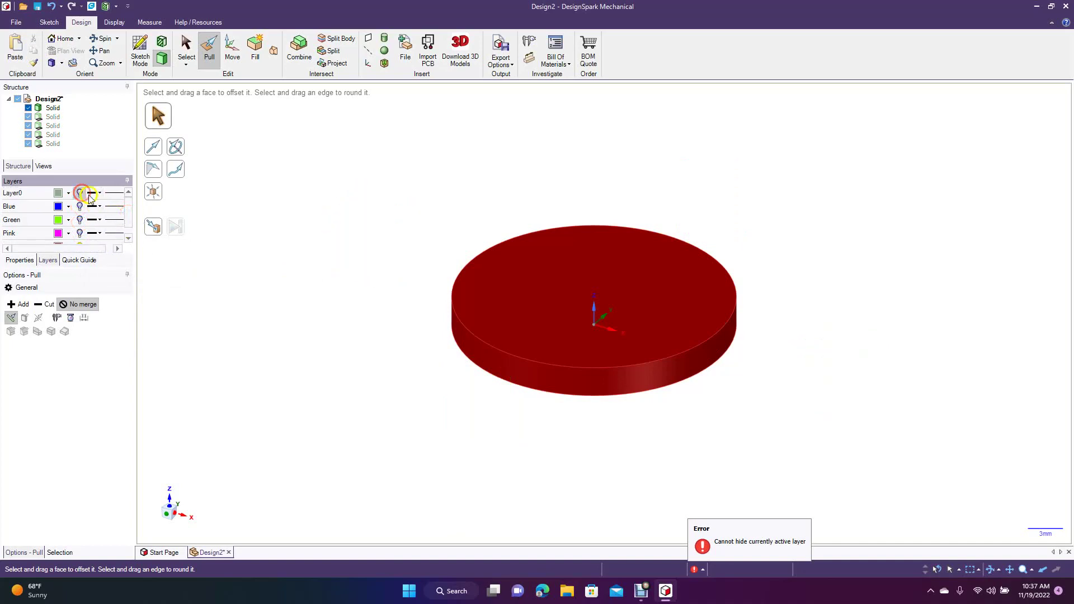
{"action": "left_click", "coordinate": [128, 238]}
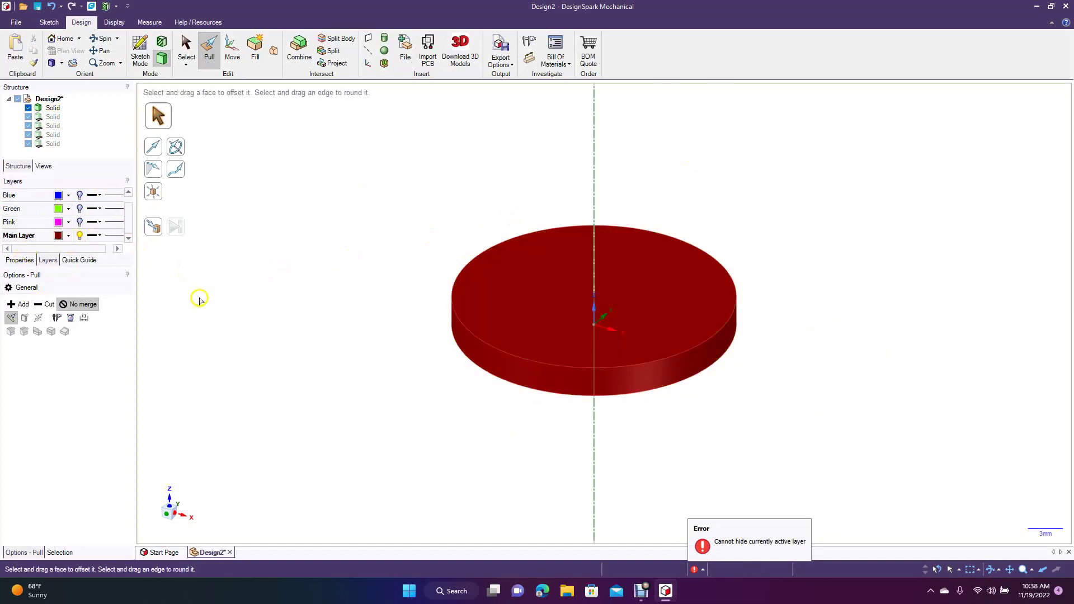
- Select and deselect the disk's top face twice
{"action": "left_click", "coordinate": [497, 287]}
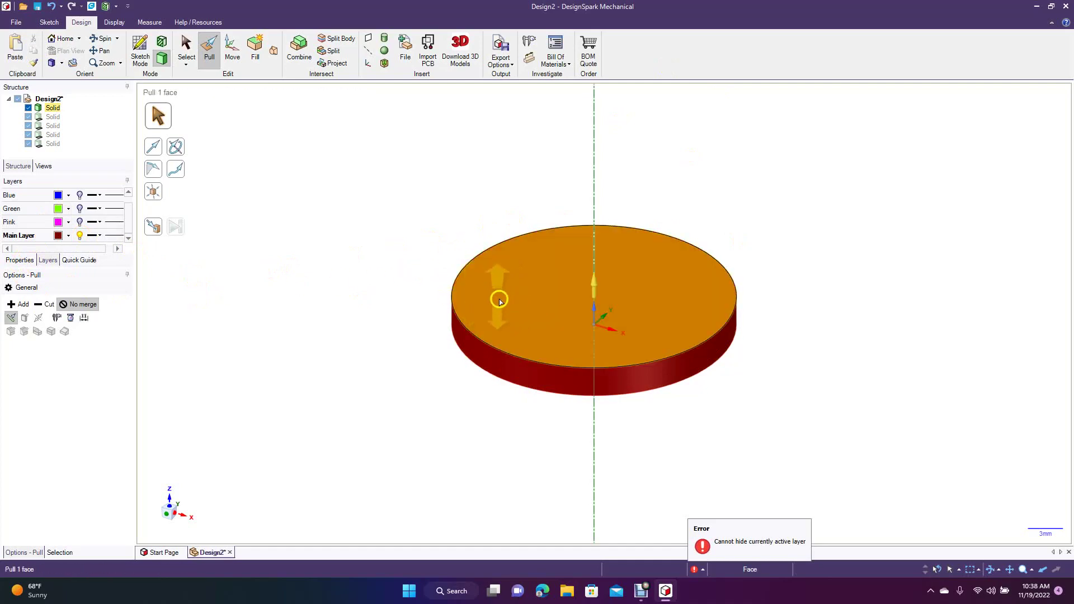
{"action": "left_click", "coordinate": [453, 231]}
{"action": "left_click", "coordinate": [462, 280]}
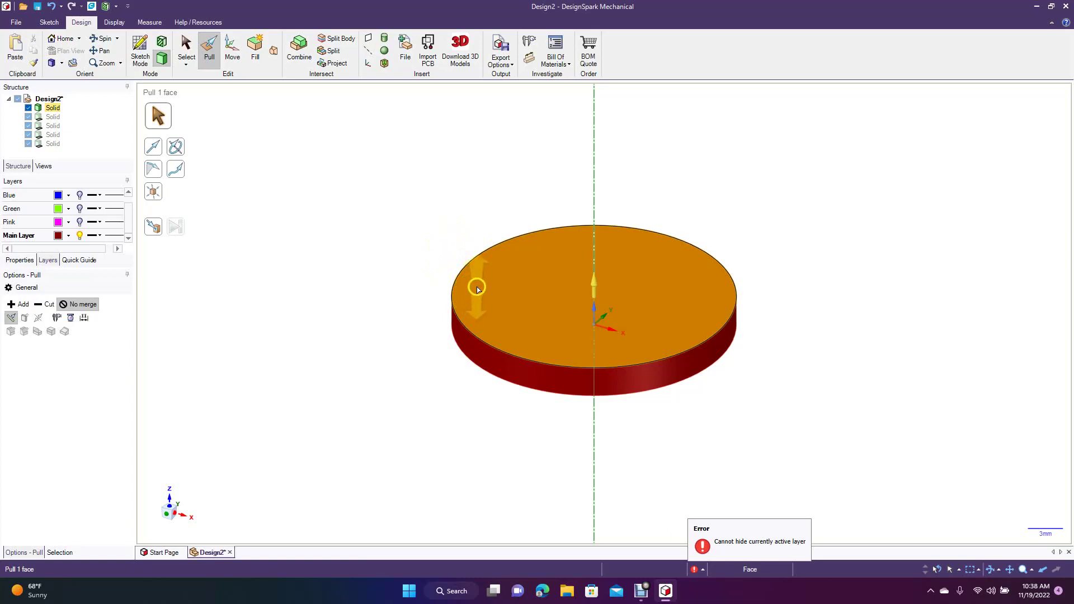
{"action": "left_click", "coordinate": [395, 209]}
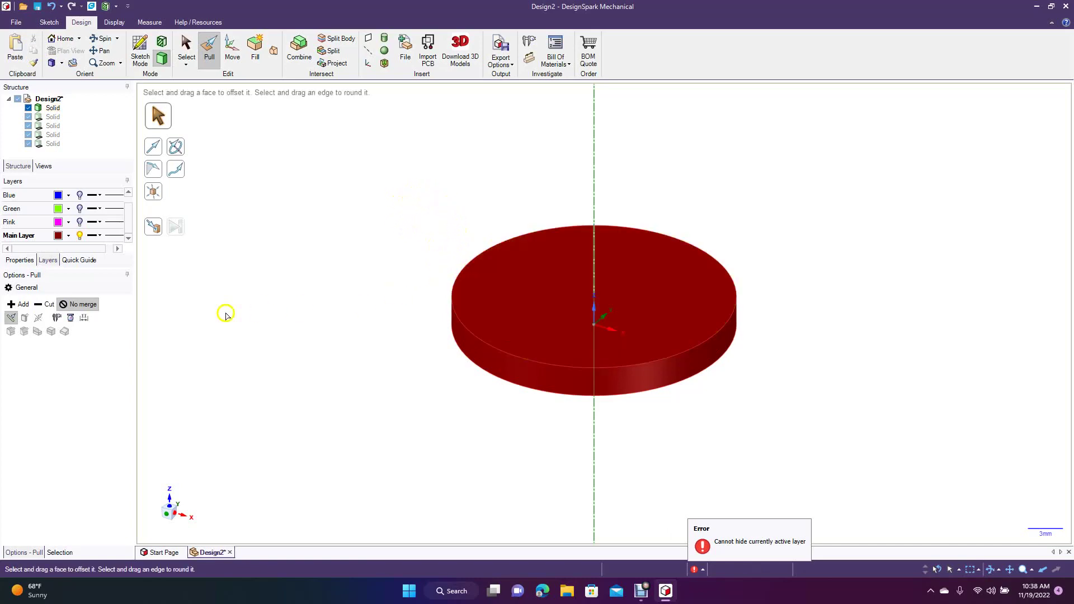
- Turn the Pink, Green, Blue and Layer0 layers back on
{"action": "left_click", "coordinate": [80, 222]}
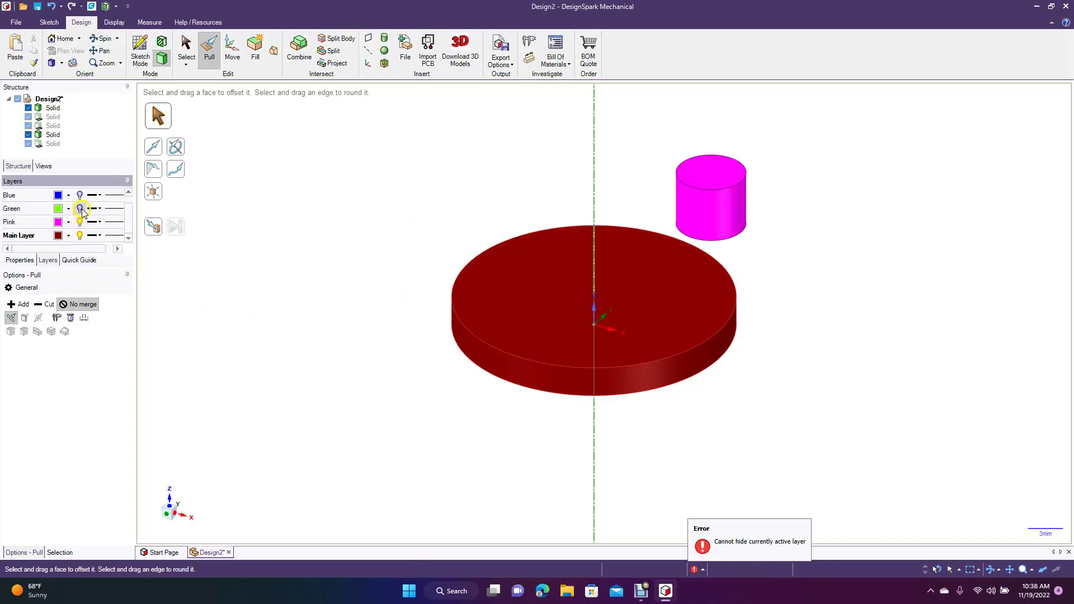
{"action": "left_click", "coordinate": [79, 208]}
{"action": "left_click", "coordinate": [79, 195]}
{"action": "left_click", "coordinate": [125, 223]}
{"action": "left_click", "coordinate": [80, 193]}
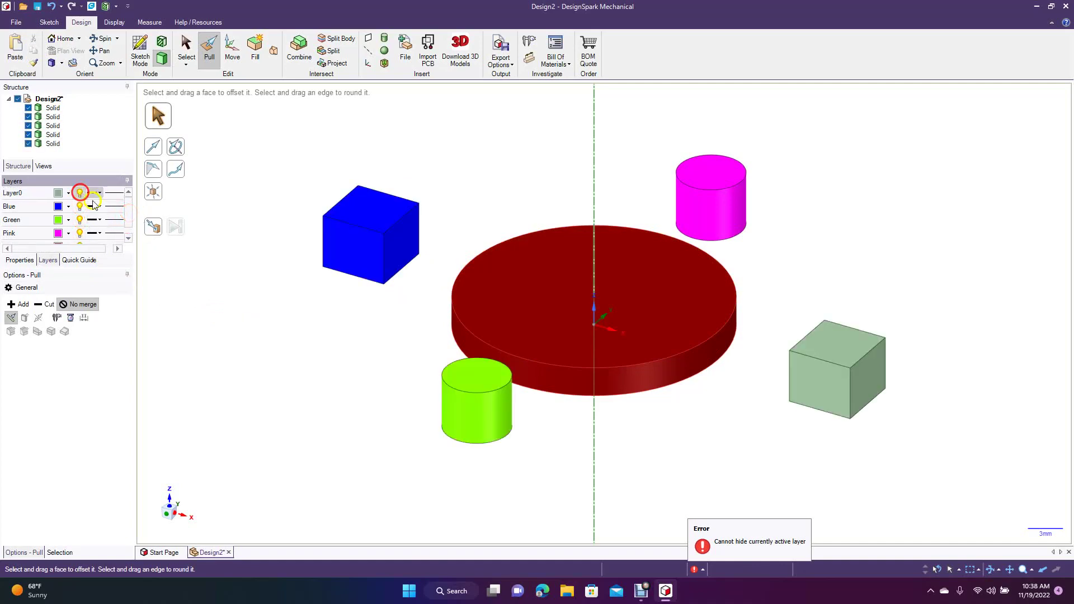
{"action": "left_click", "coordinate": [128, 220]}
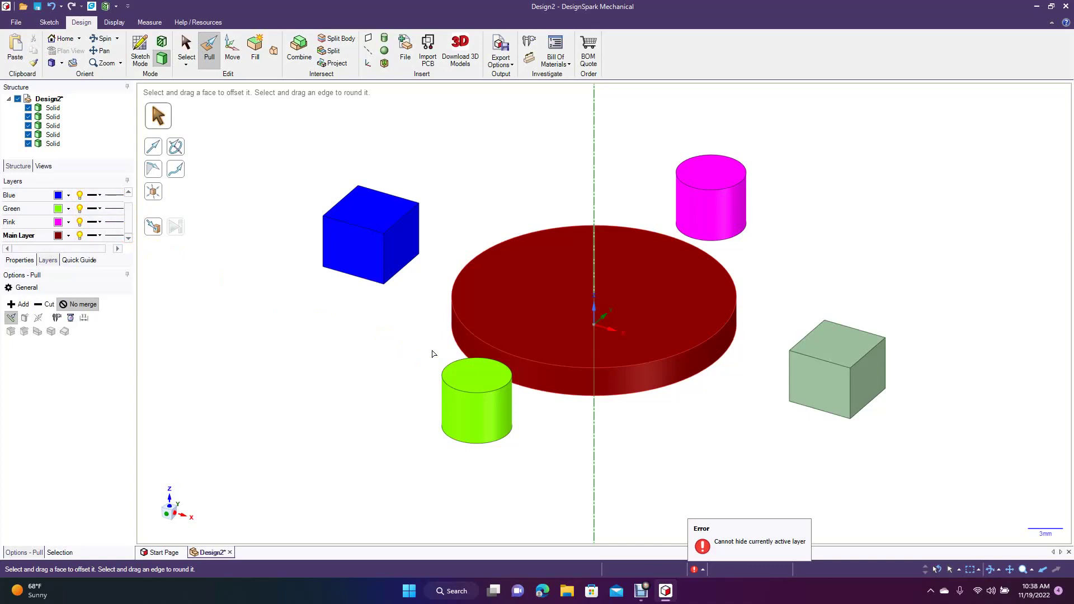
- Select the disk and green cylinder top faces, then clear the selection with Esc
{"action": "left_click", "coordinate": [503, 343]}
{"action": "left_click", "coordinate": [463, 382]}
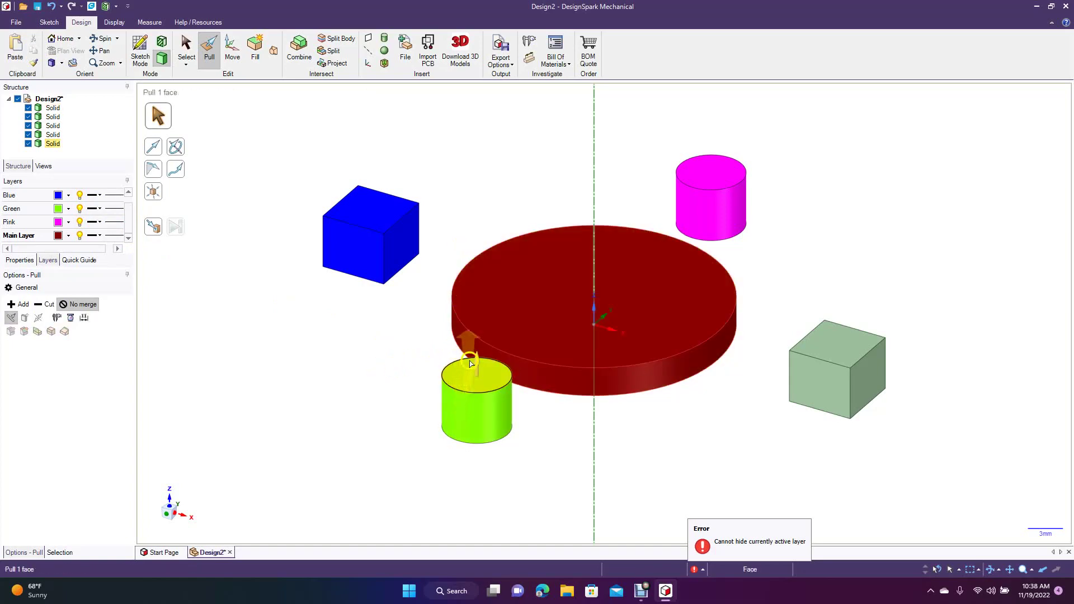
{"action": "left_click", "coordinate": [587, 252]}
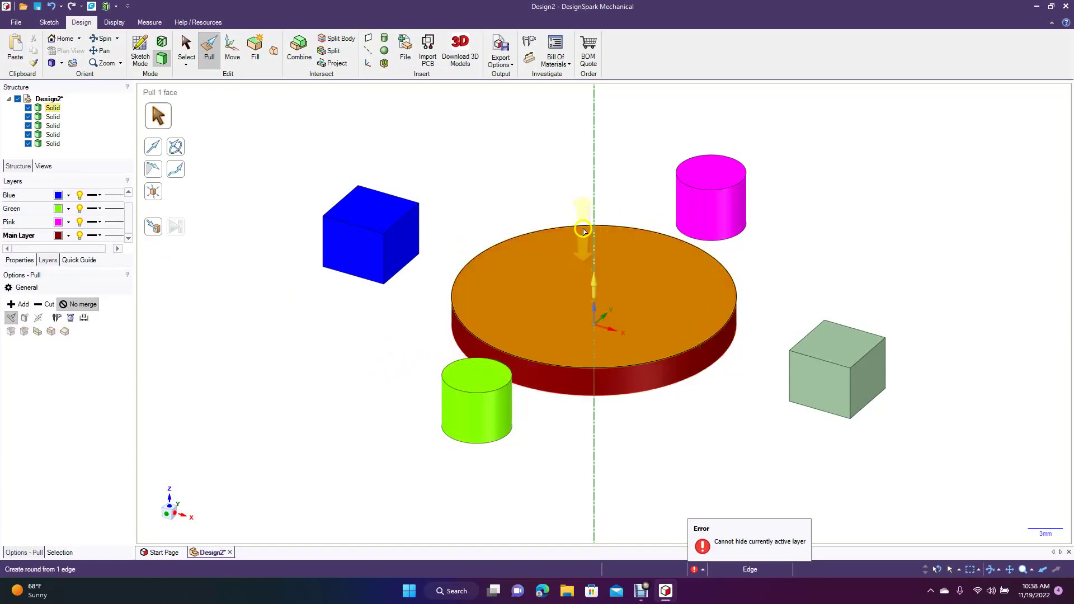
{"action": "key", "text": "Escape"}
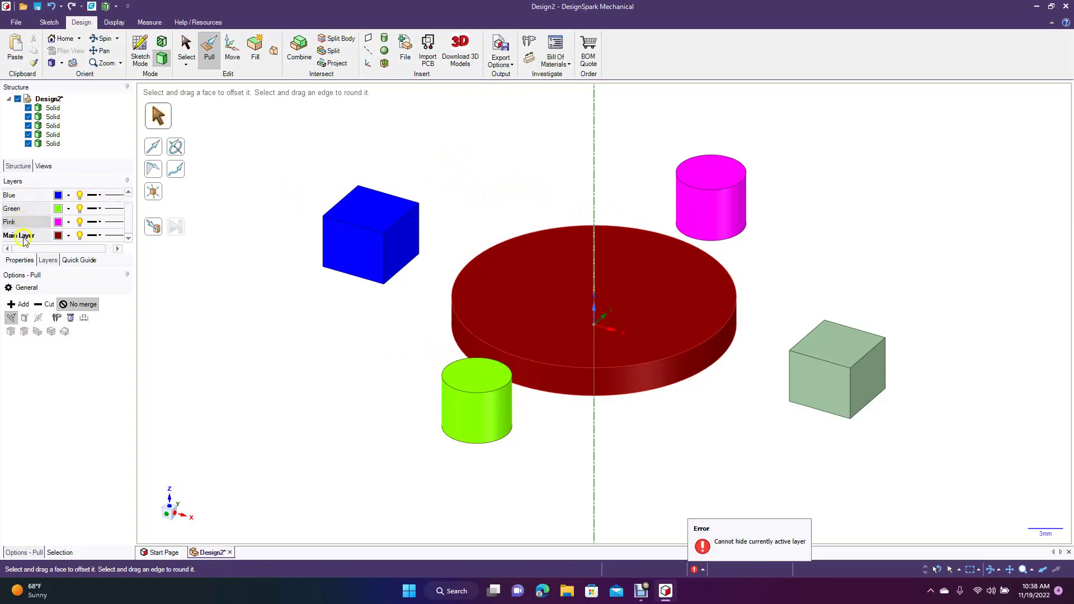
{"action": "right_click", "coordinate": [80, 236]}
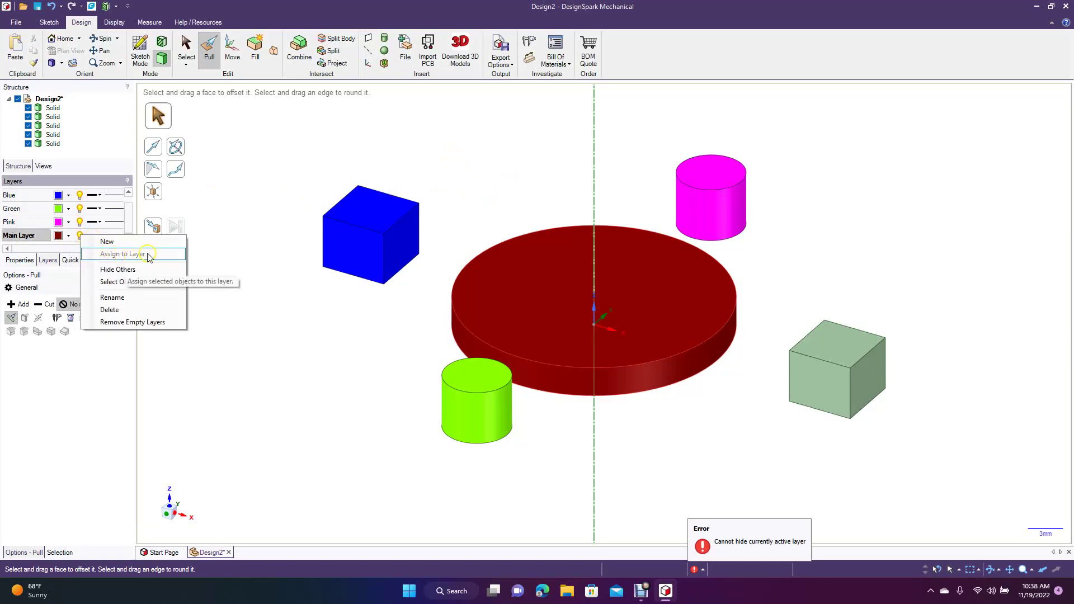
{"action": "left_click", "coordinate": [193, 304]}
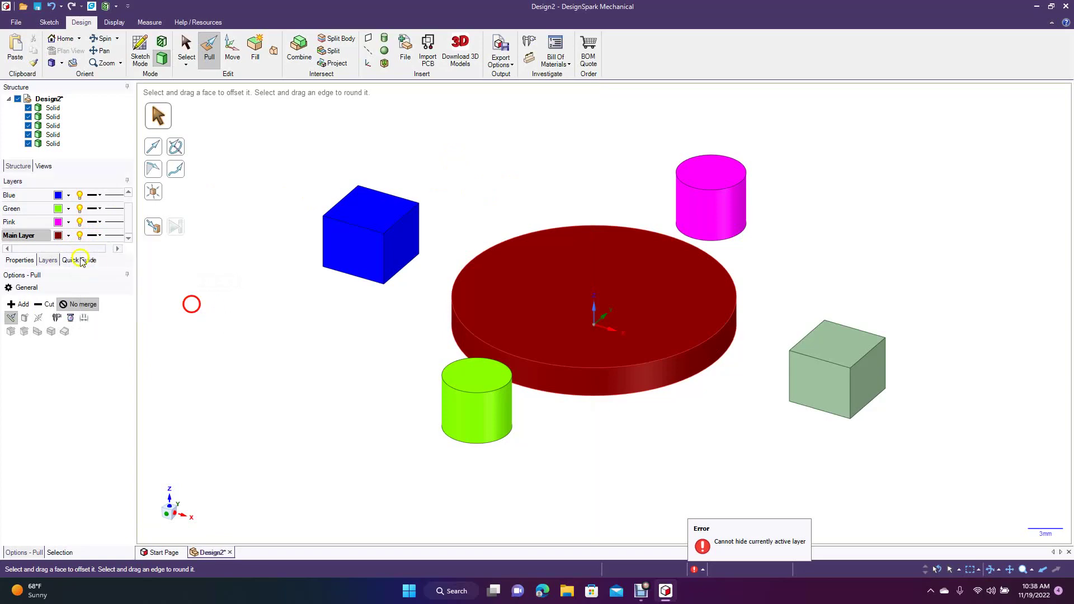
{"action": "right_click", "coordinate": [58, 236]}
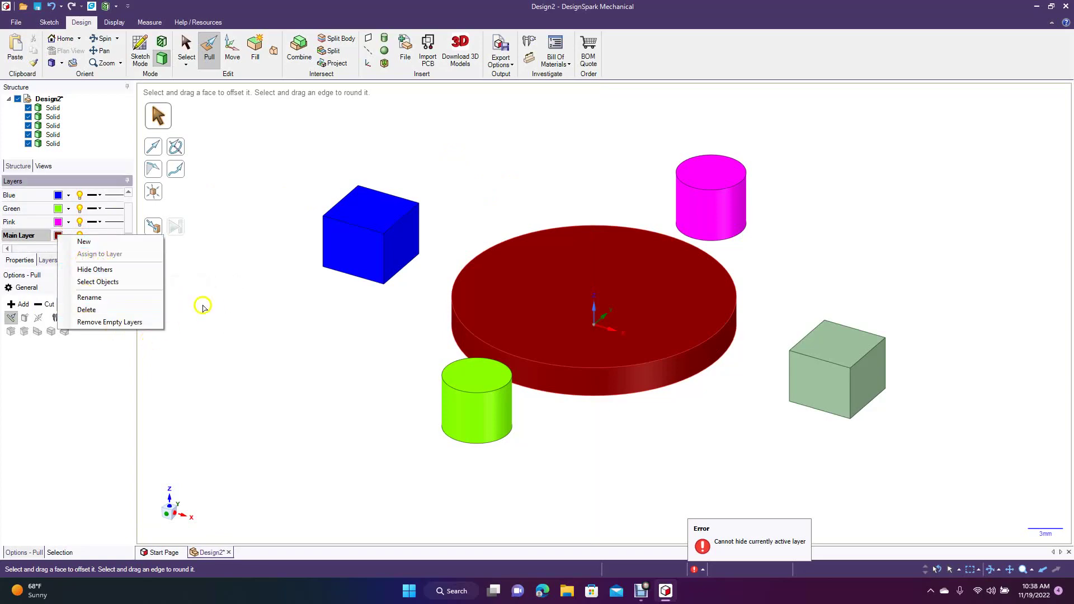
{"action": "left_click", "coordinate": [217, 298]}
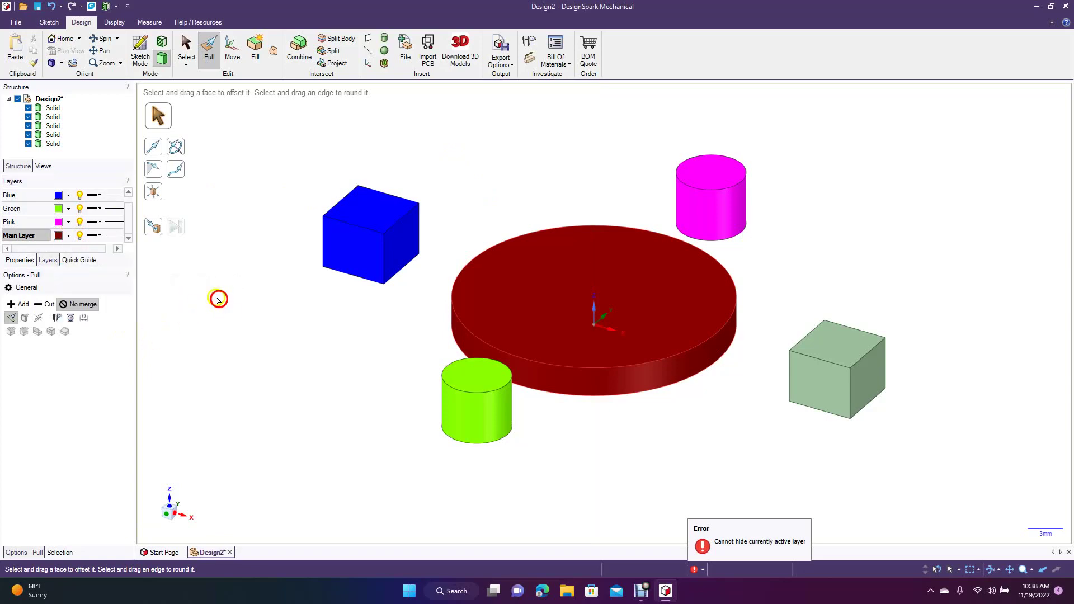
{"action": "right_click", "coordinate": [82, 225]}
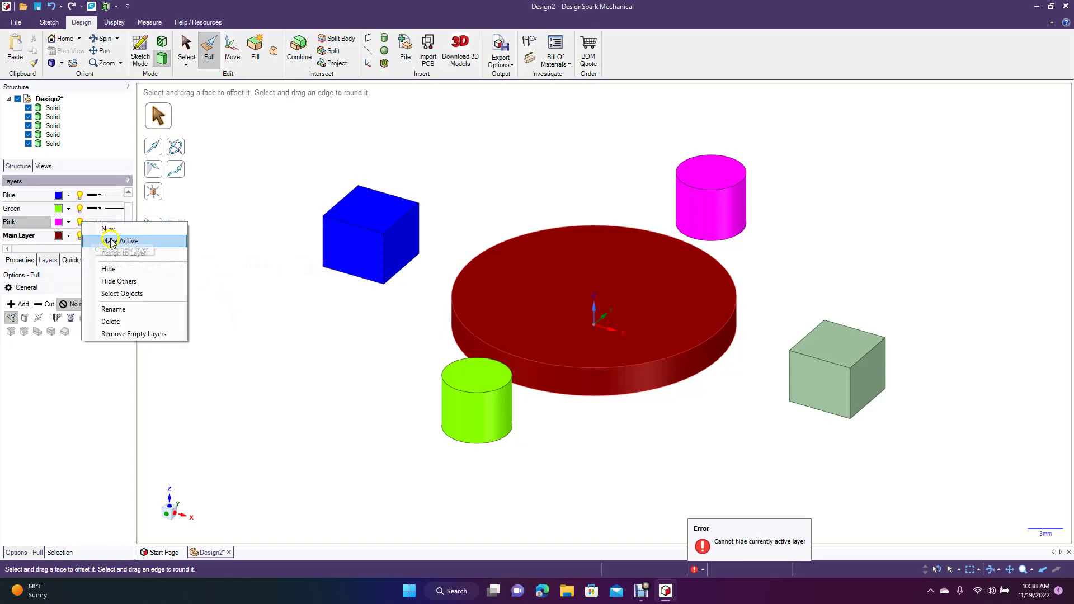
{"action": "left_click", "coordinate": [294, 342]}
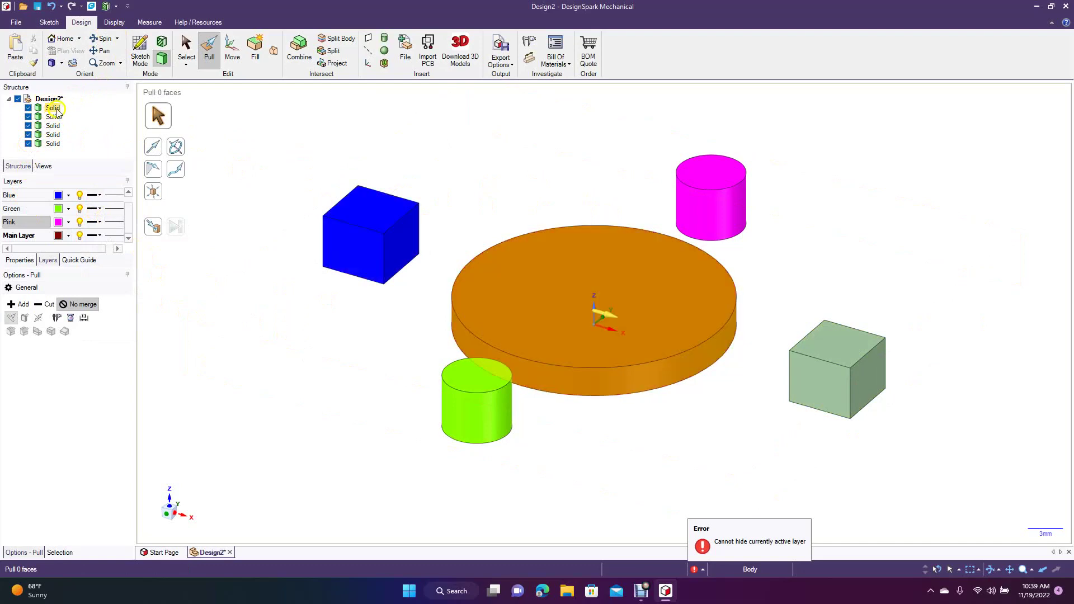
- Rename the disk's body in the structure tree to Blue
{"action": "left_click", "coordinate": [55, 108]}
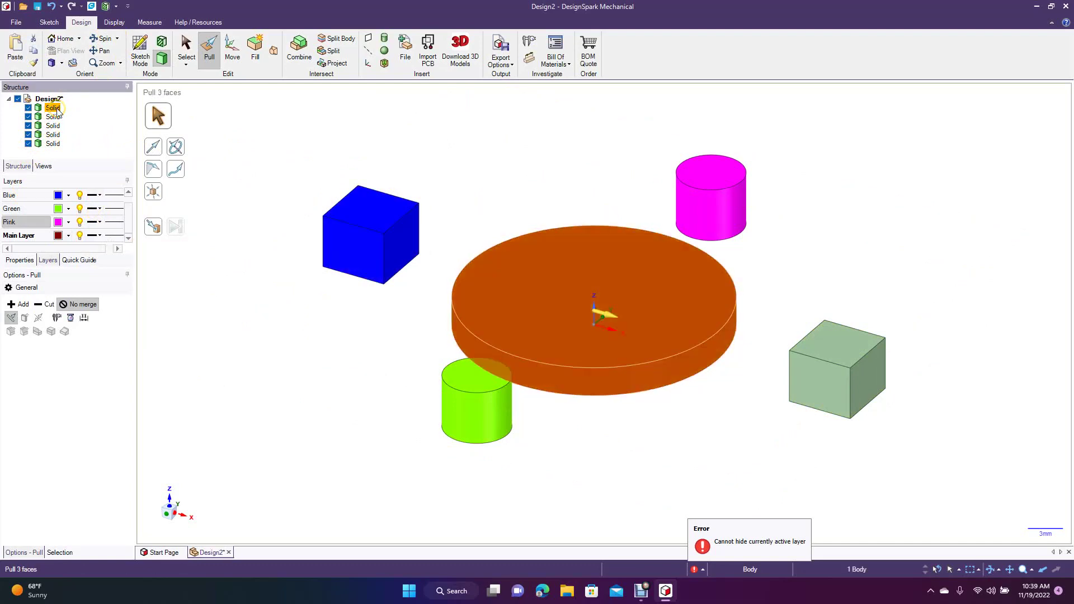
{"action": "left_click", "coordinate": [53, 108]}
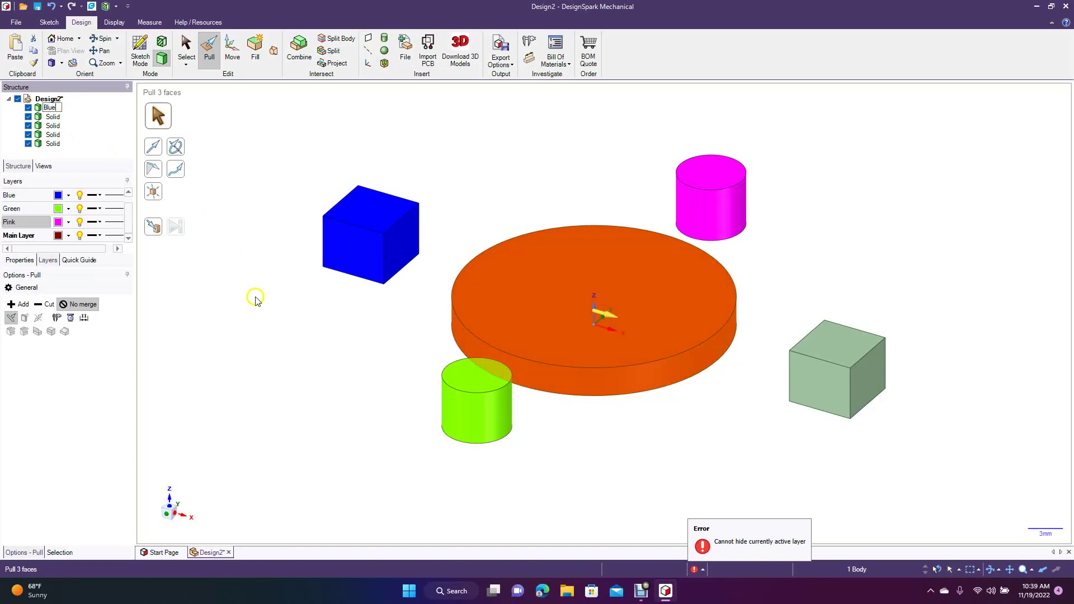
{"action": "key", "text": "Return"}
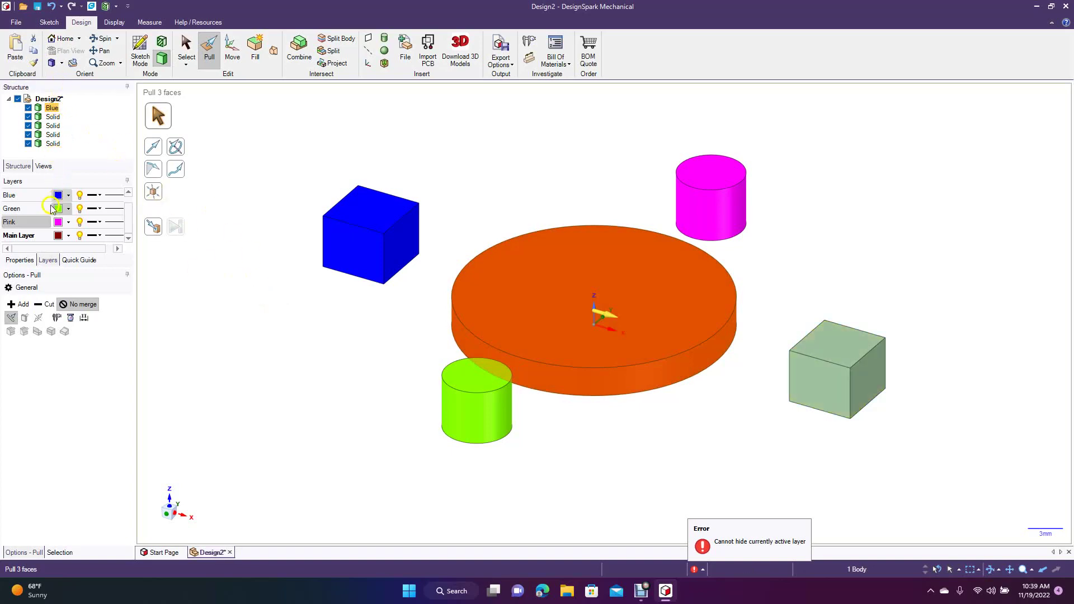
- Toggle the Blue layer and the disk body's visibility off and on as a test
{"action": "left_click", "coordinate": [80, 195]}
{"action": "left_click", "coordinate": [80, 197]}
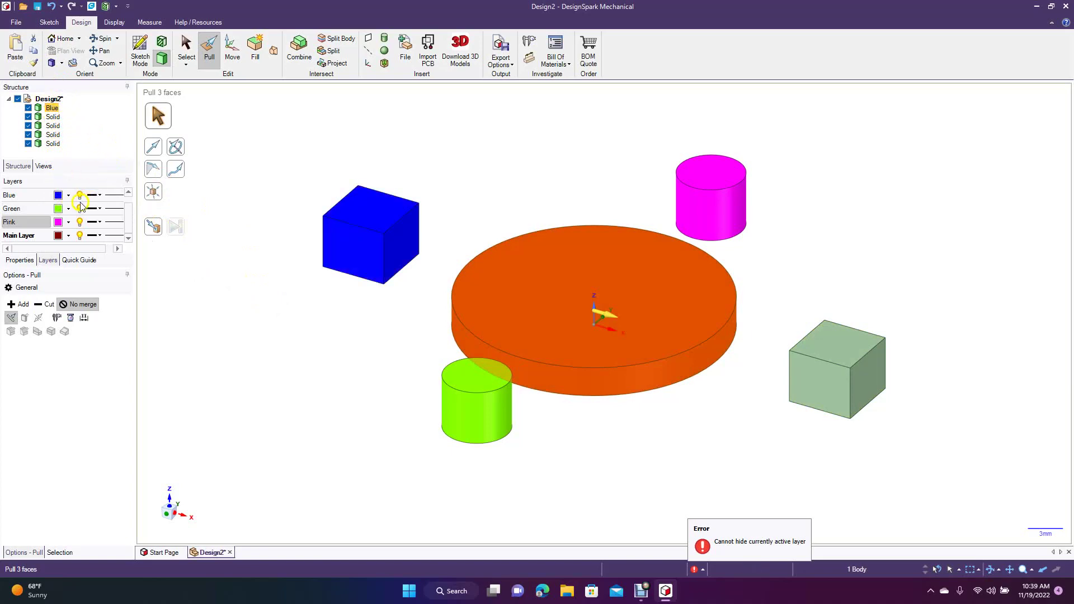
{"action": "left_click", "coordinate": [55, 108]}
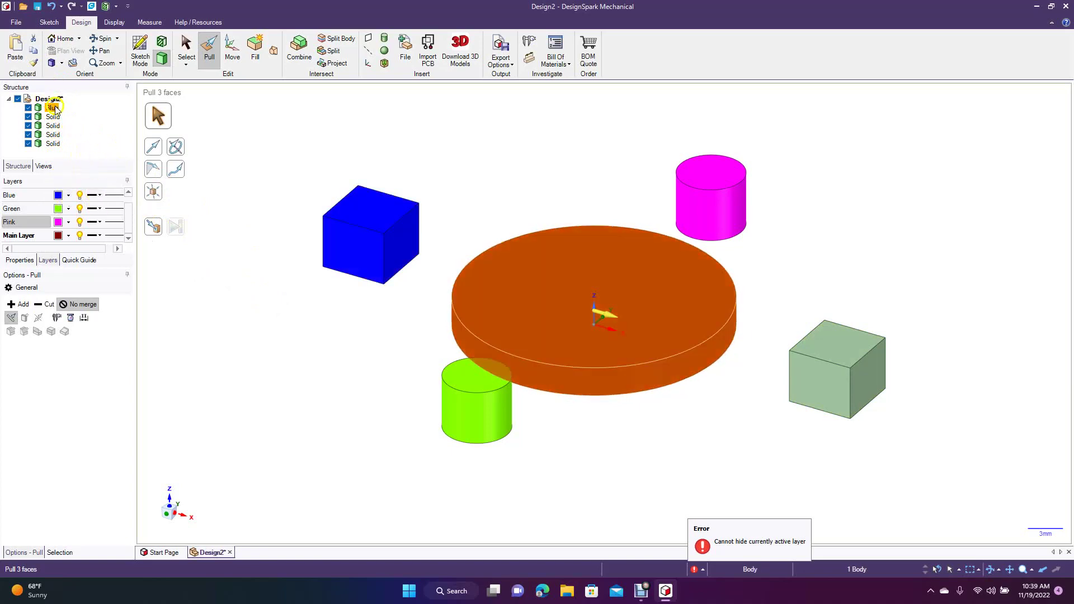
{"action": "left_click", "coordinate": [227, 187]}
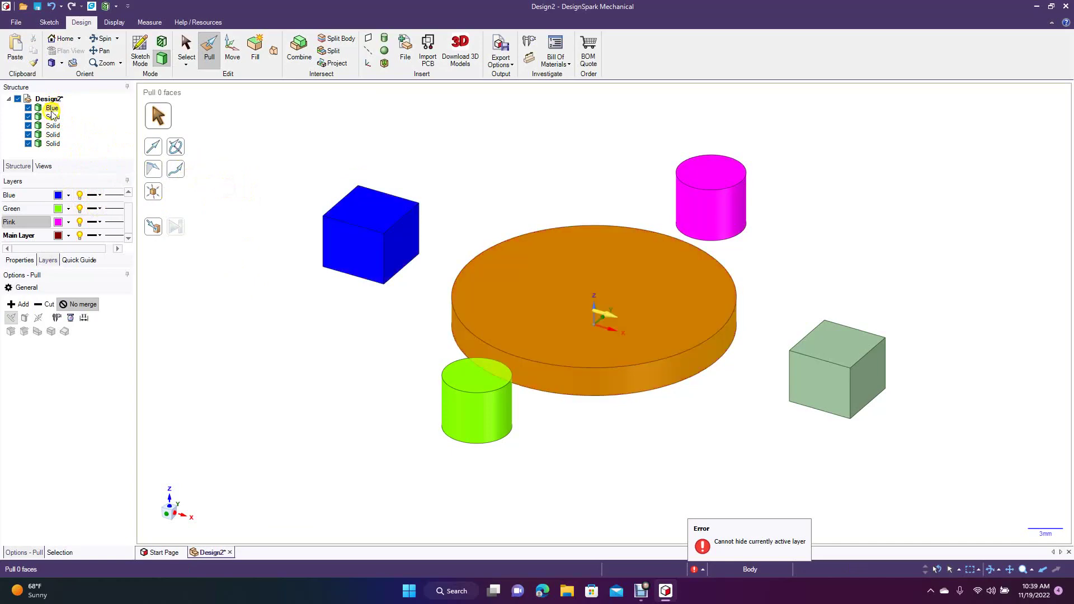
{"action": "left_click", "coordinate": [28, 107]}
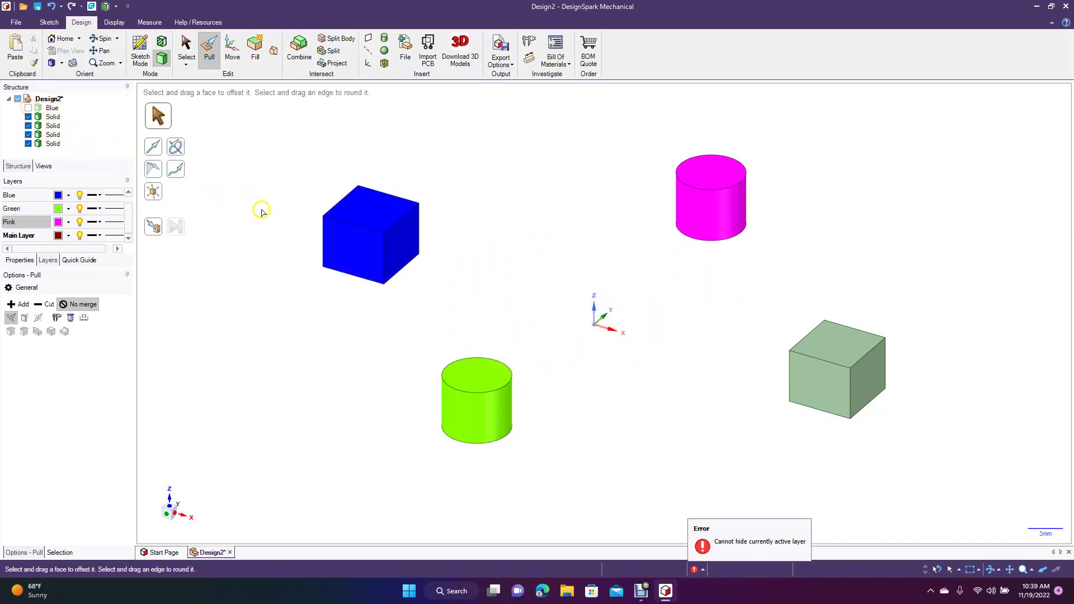
{"action": "left_click", "coordinate": [28, 108]}
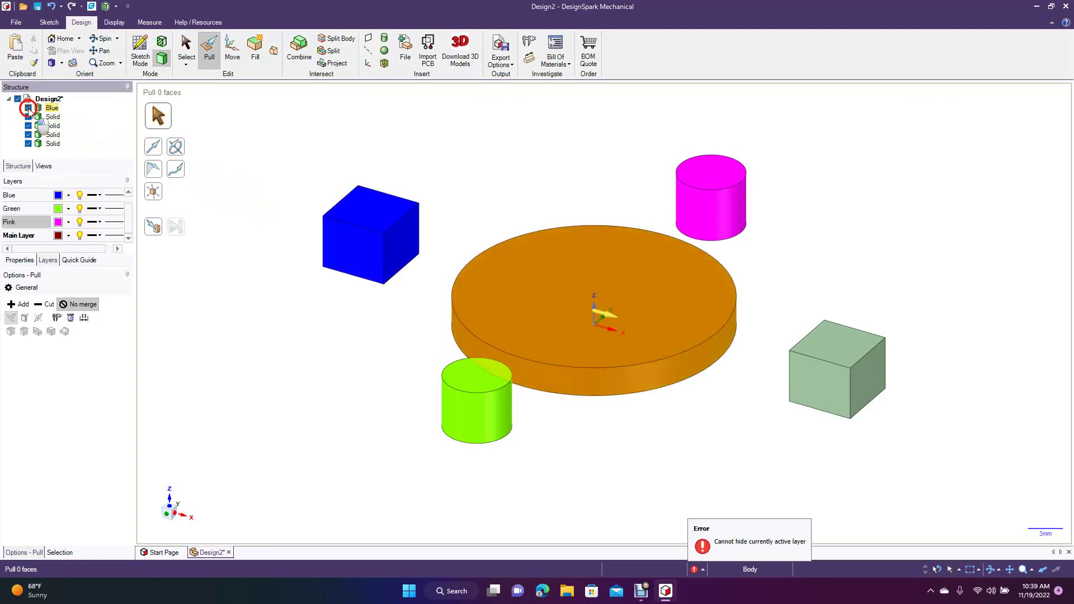
{"action": "left_click", "coordinate": [523, 323]}
{"action": "left_click", "coordinate": [532, 482]}
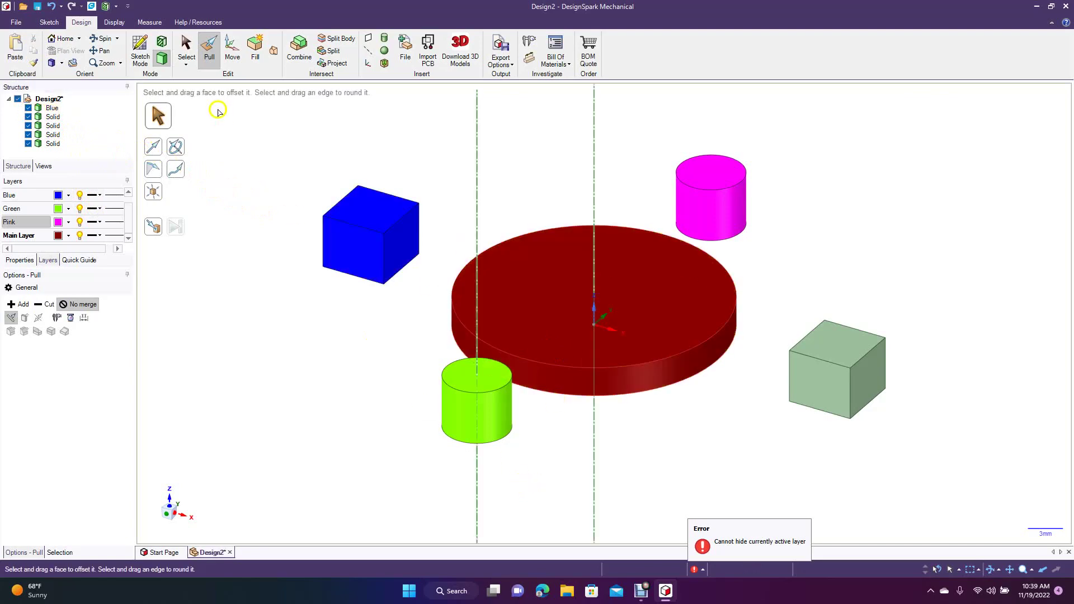
- Rename the disk body from Blue to Brown and commit in the canvas
{"action": "left_click", "coordinate": [52, 109]}
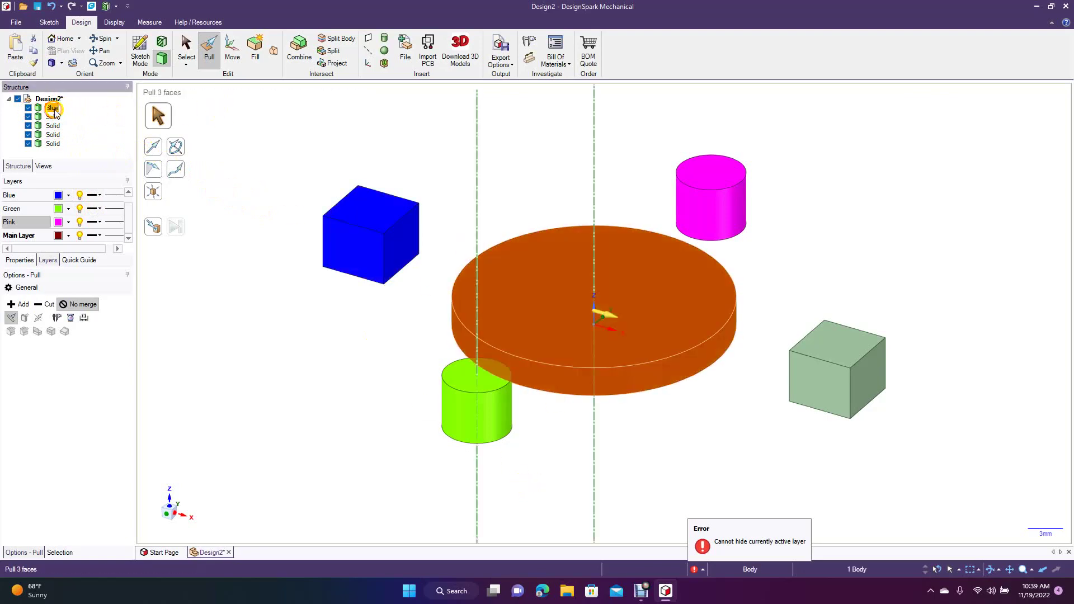
{"action": "left_click", "coordinate": [54, 110]}
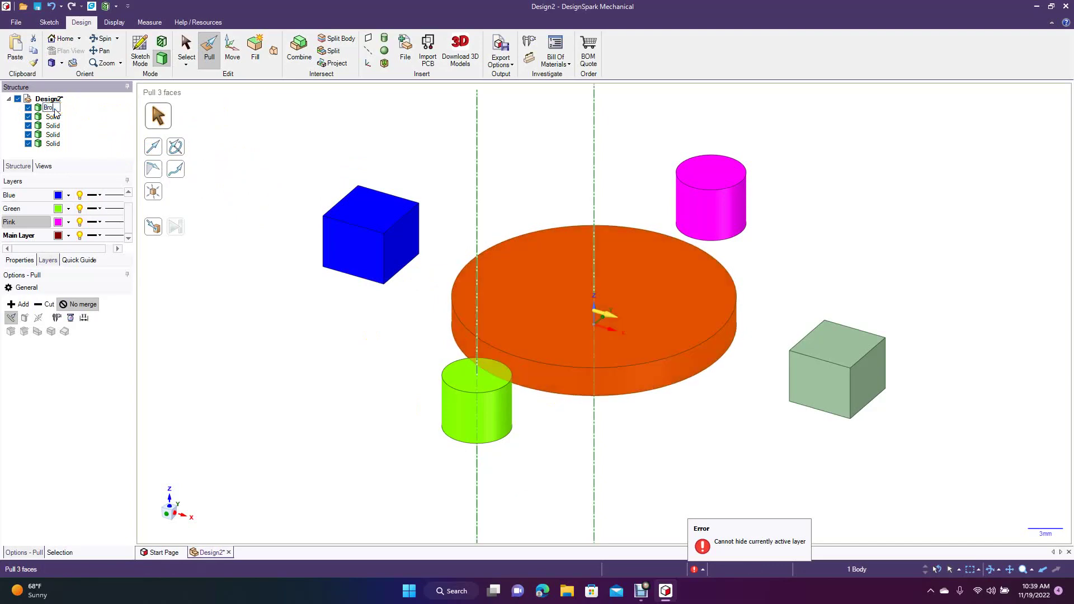
{"action": "left_click", "coordinate": [248, 211]}
{"action": "left_click", "coordinate": [323, 330]}
{"action": "left_click", "coordinate": [529, 303]}
- Rename the blue cube's body in the structure tree to Blue
{"action": "left_click", "coordinate": [371, 255]}
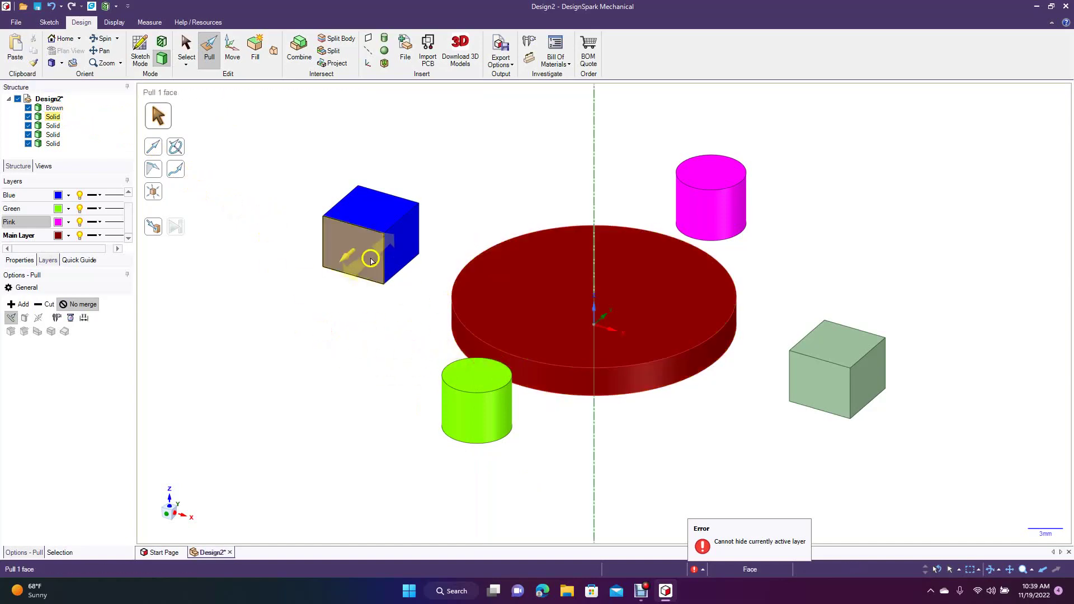
{"action": "left_click", "coordinate": [391, 241]}
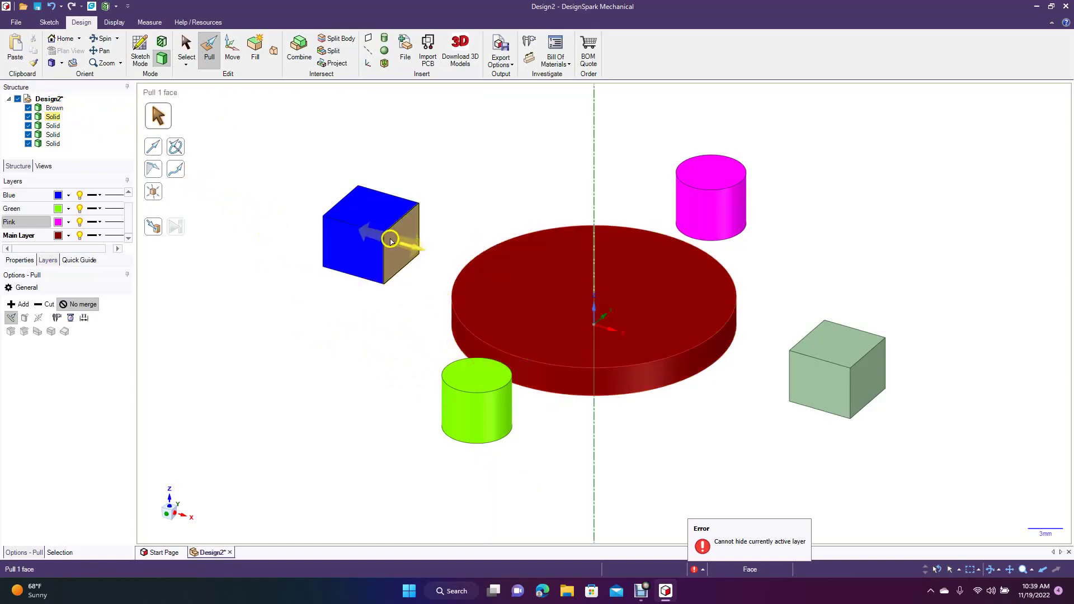
{"action": "left_click", "coordinate": [59, 117]}
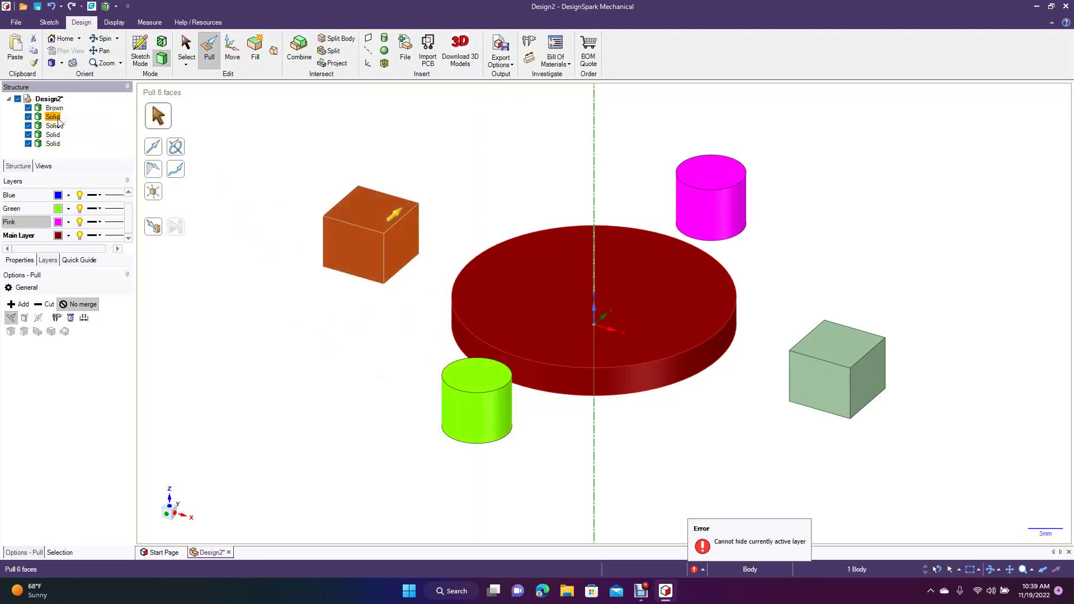
{"action": "left_click", "coordinate": [53, 116]}
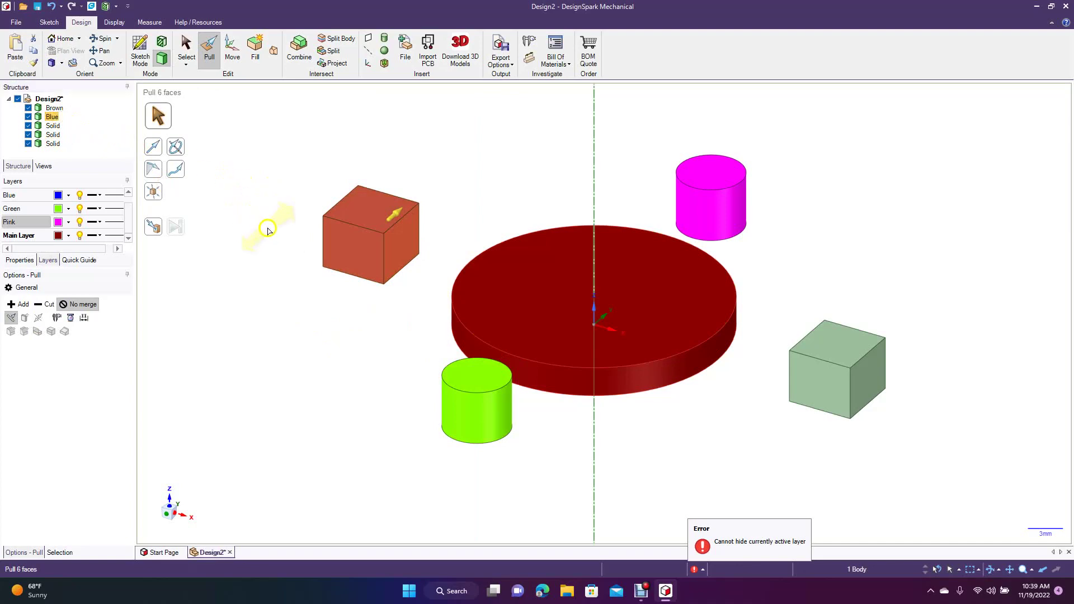
{"action": "left_click", "coordinate": [301, 310]}
- Rename the green cylinder's body in the structure tree to Green
{"action": "left_click", "coordinate": [344, 244]}
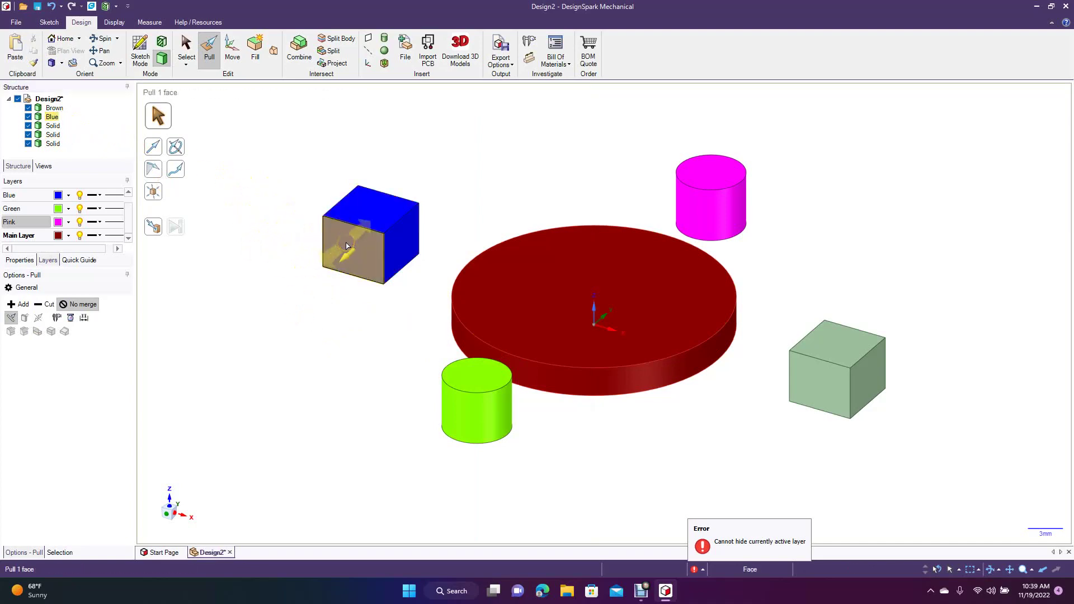
{"action": "left_click", "coordinate": [454, 385]}
{"action": "key", "text": "Escape"}
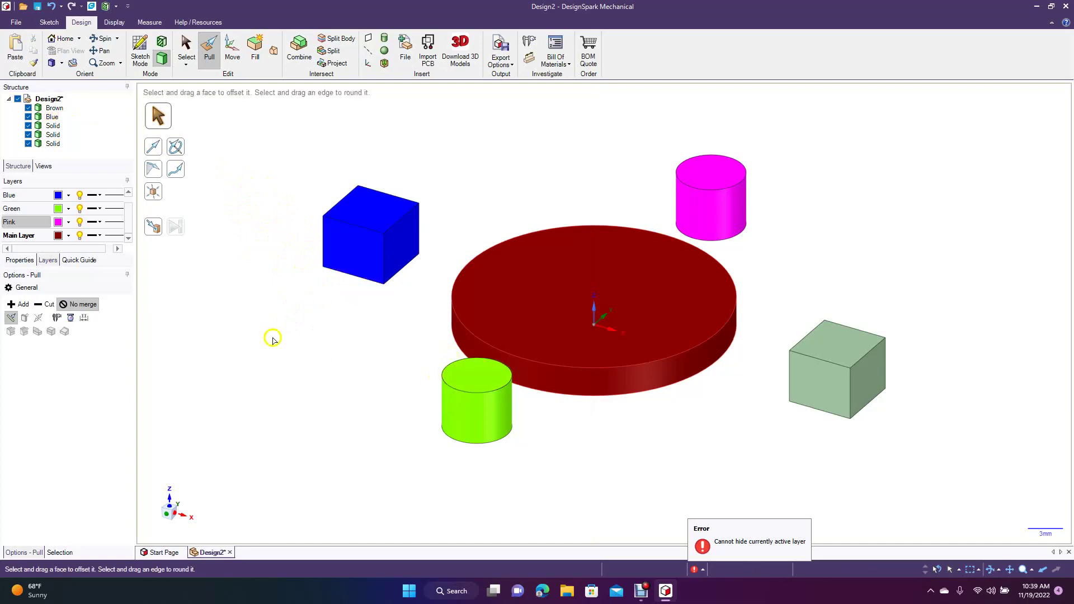
{"action": "left_click", "coordinate": [56, 145]}
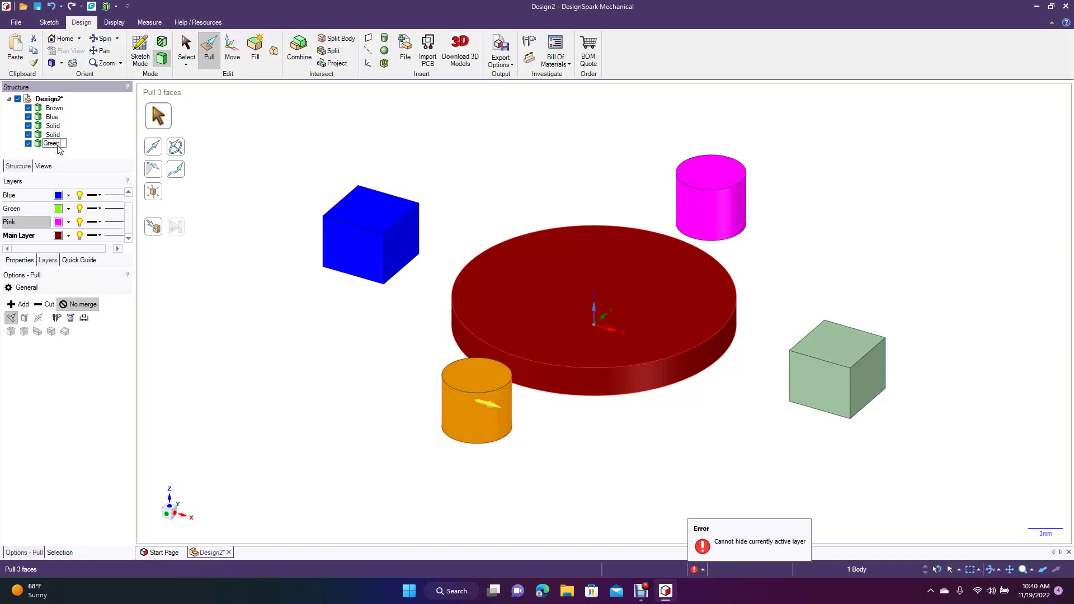
{"action": "left_click", "coordinate": [250, 266]}
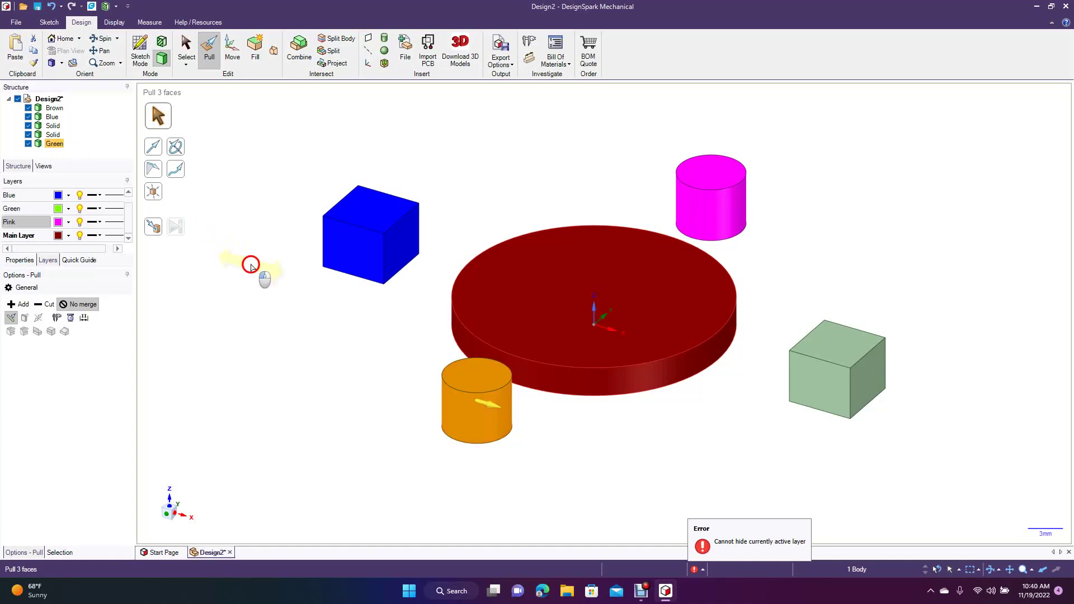
- Select faces on the grey-green cube and the pink cylinder
{"action": "left_click", "coordinate": [841, 359]}
{"action": "left_click", "coordinate": [710, 165]}
{"action": "left_click", "coordinate": [720, 188]}
- Rename the pink cylinder's body in the structure tree to Pinl
{"action": "key", "text": "Escape"}
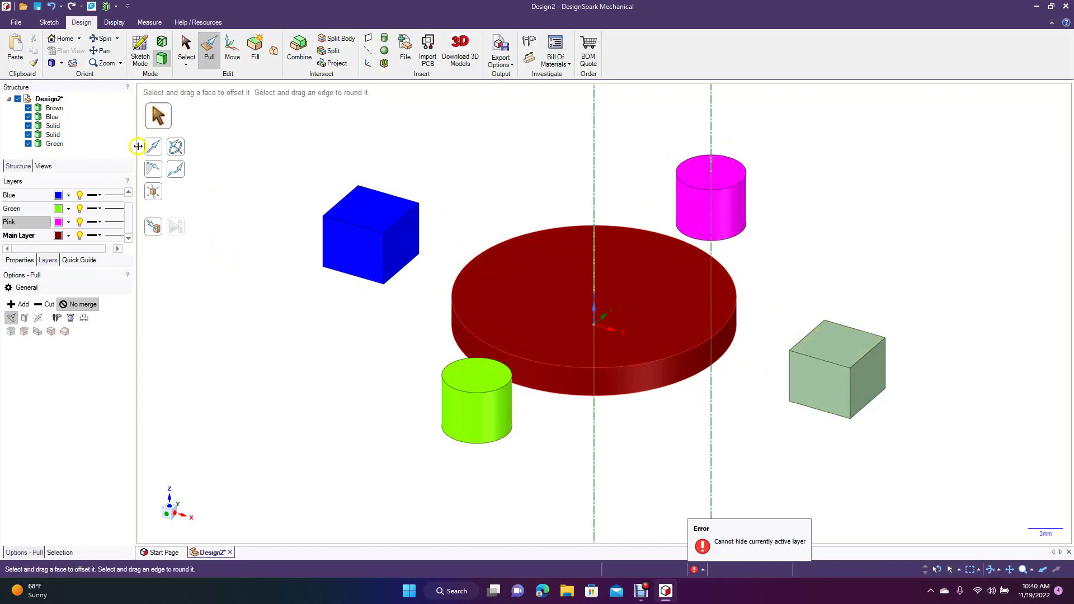
{"action": "left_click", "coordinate": [691, 202]}
{"action": "key", "text": "Escape"}
{"action": "left_click", "coordinate": [54, 135]}
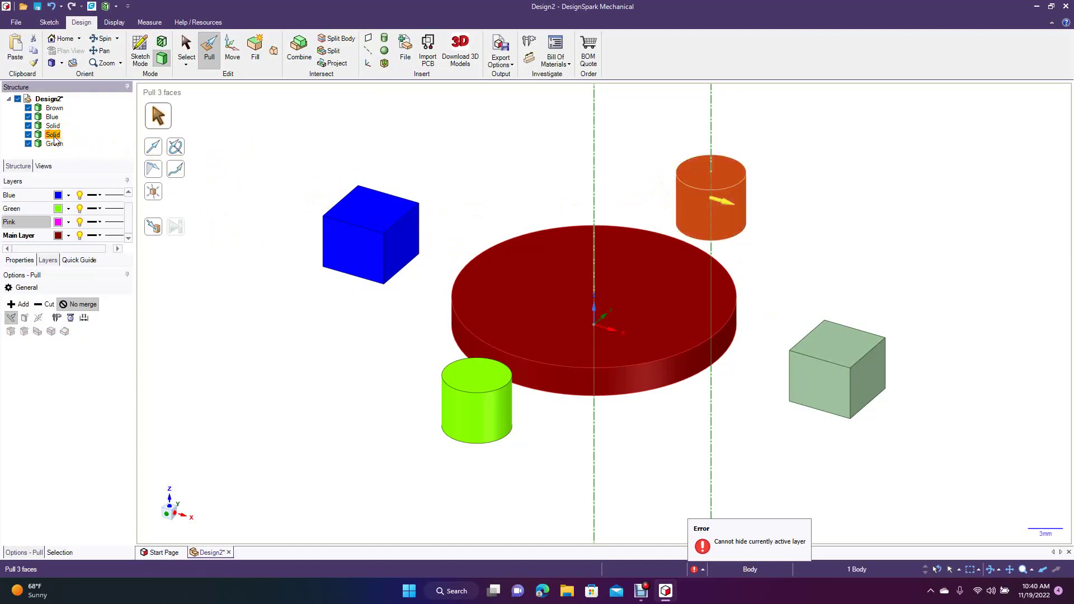
{"action": "left_click", "coordinate": [54, 136]}
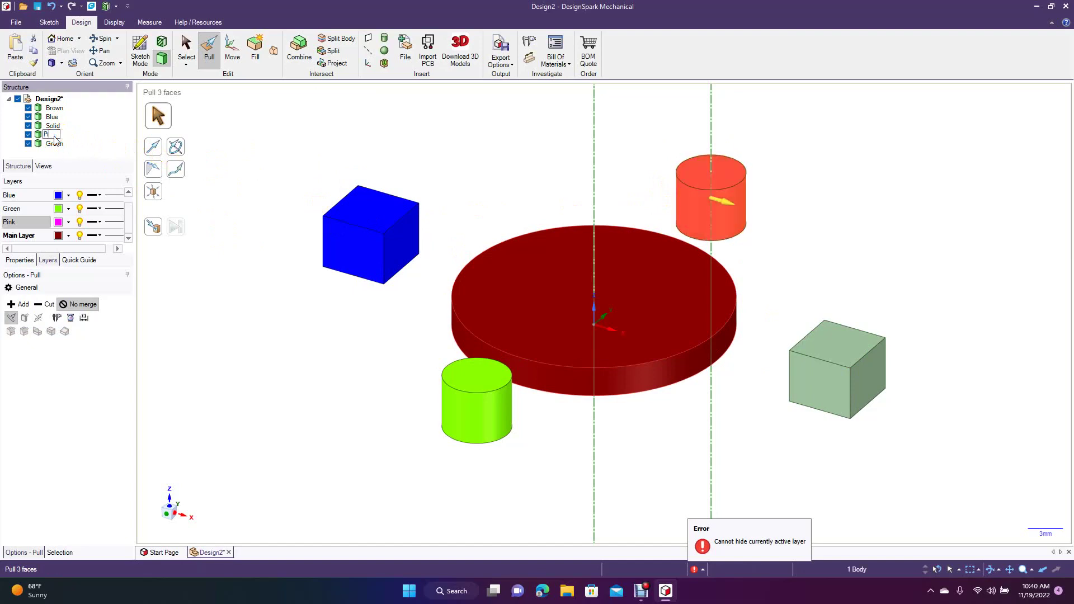
{"action": "left_click", "coordinate": [291, 160]}
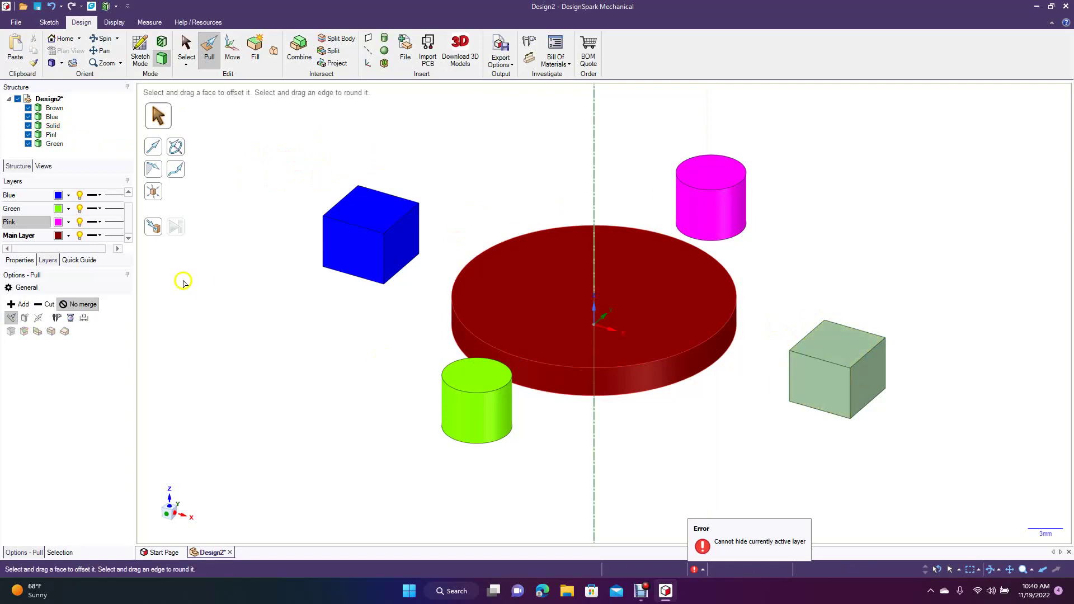
- Toggle the Green, Blue and Pink layers off and back on
{"action": "left_click", "coordinate": [127, 225]}
{"action": "left_click", "coordinate": [80, 209]}
{"action": "left_click", "coordinate": [80, 209]}
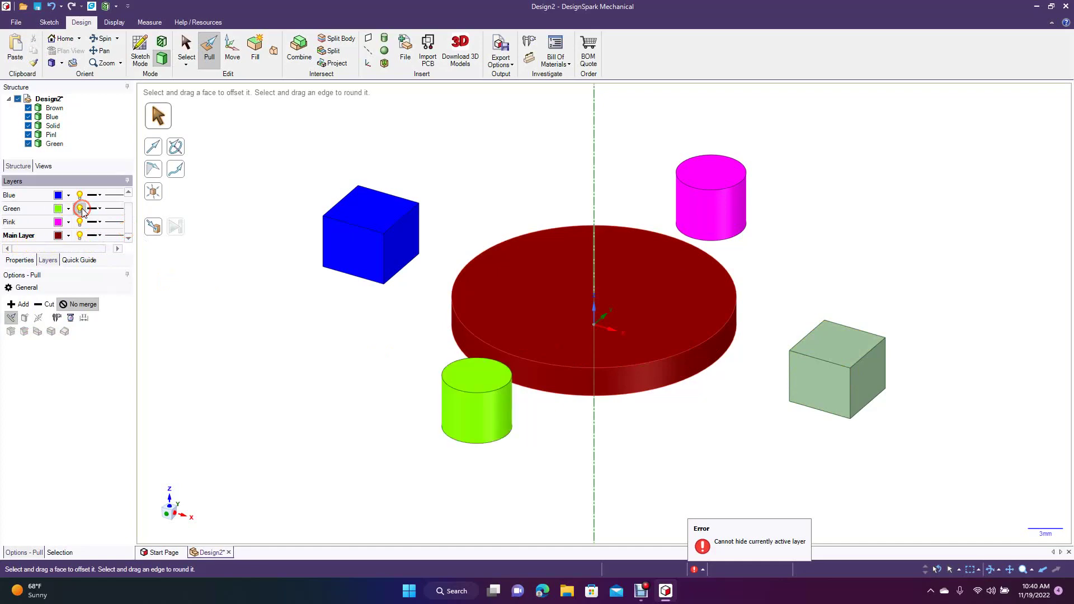
{"action": "left_click", "coordinate": [80, 195]}
{"action": "left_click", "coordinate": [80, 196]}
{"action": "left_click", "coordinate": [80, 222]}
{"action": "left_click", "coordinate": [80, 222]}
{"action": "left_click_drag", "start_coordinate": [130, 230], "coordinate": [130, 206]}
- Select the whole grey-green cube and set Layer0's colour to green
{"action": "left_click", "coordinate": [79, 193]}
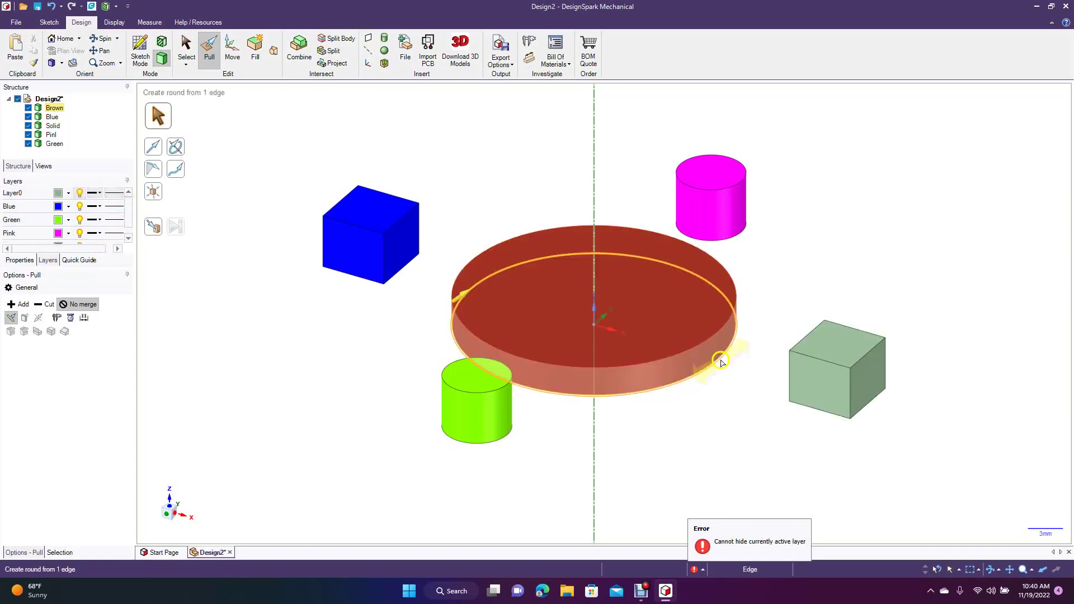
{"action": "left_click", "coordinate": [822, 398]}
{"action": "double_click", "coordinate": [822, 398]}
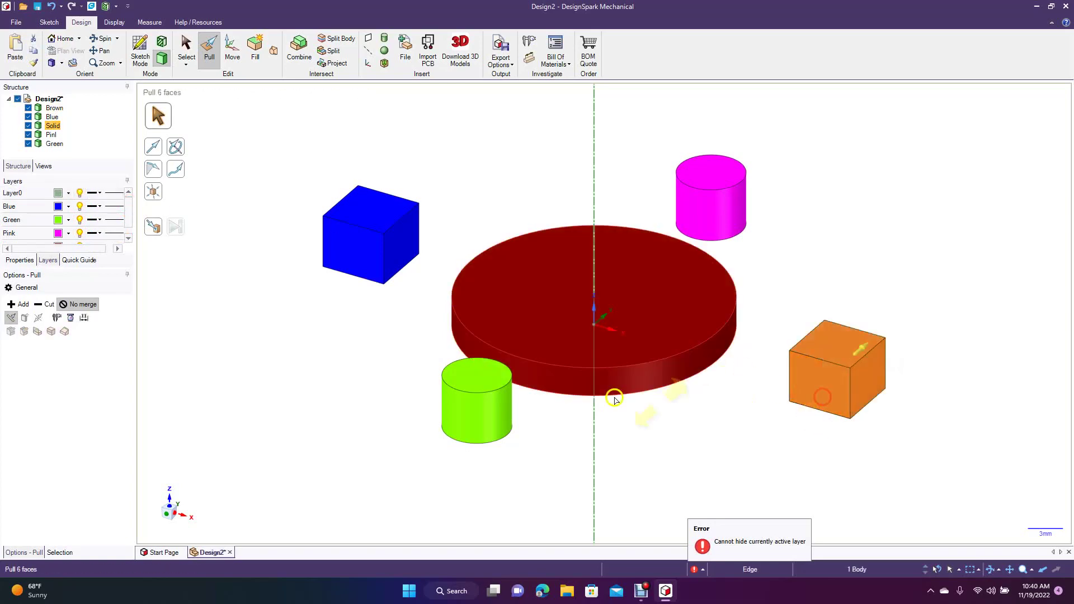
{"action": "left_click", "coordinate": [69, 193]}
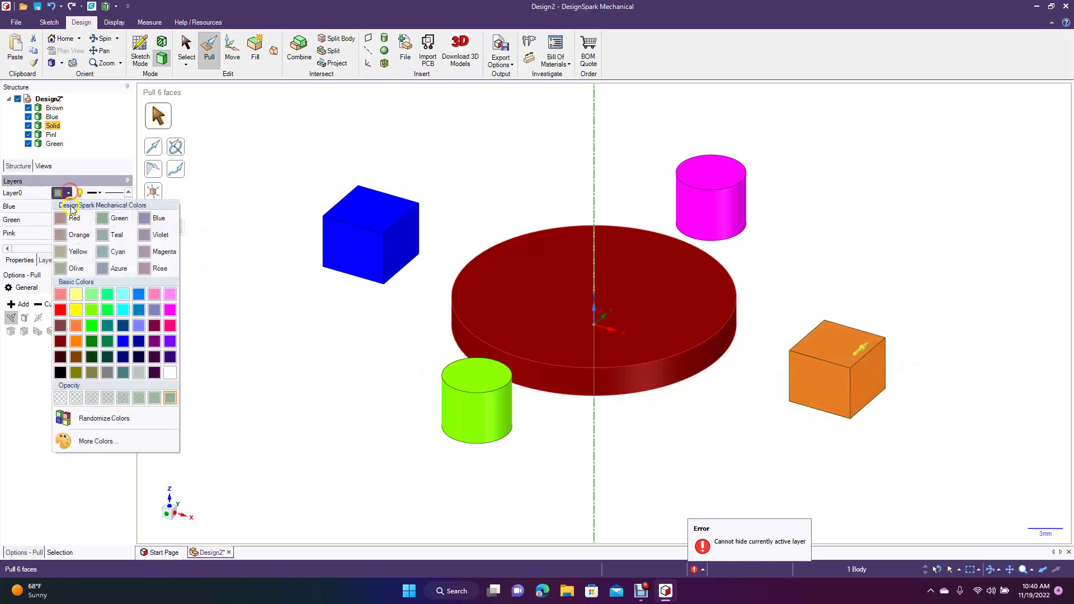
{"action": "left_click", "coordinate": [95, 310]}
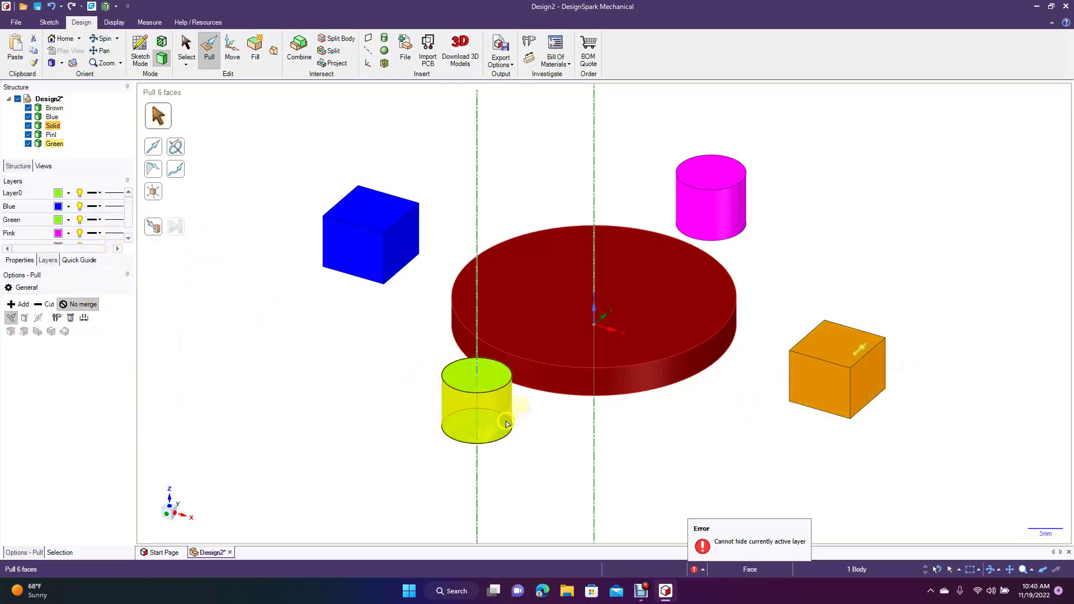
- Change Layer0's colour to red, toggle its visibility, and start renaming the Solid body
{"action": "left_click", "coordinate": [68, 193]}
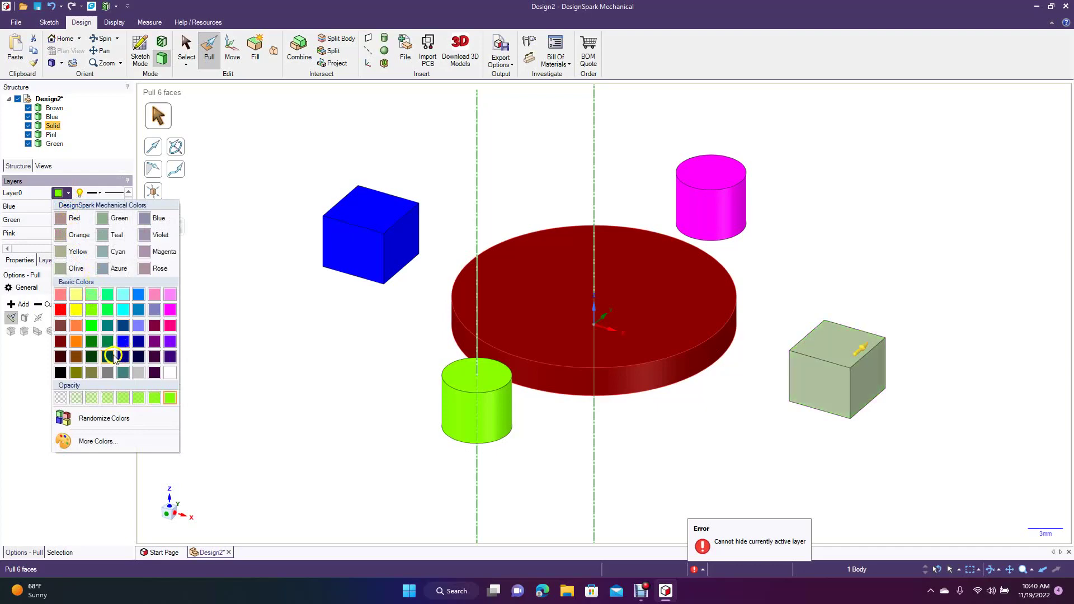
{"action": "left_click", "coordinate": [60, 311]}
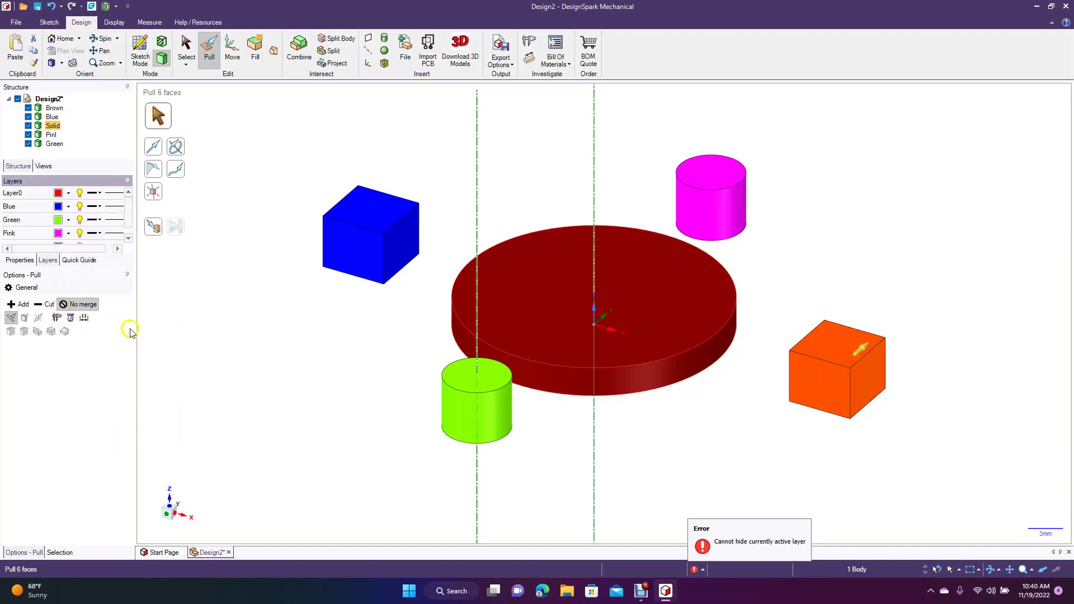
{"action": "left_click", "coordinate": [278, 326]}
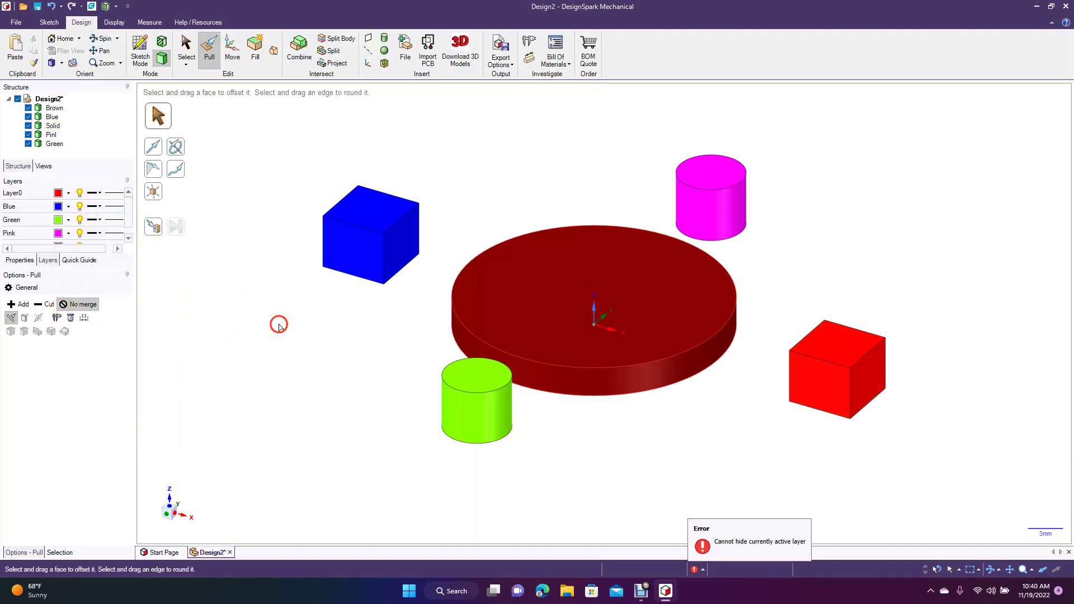
{"action": "left_click", "coordinate": [80, 193]}
{"action": "left_click", "coordinate": [81, 193]}
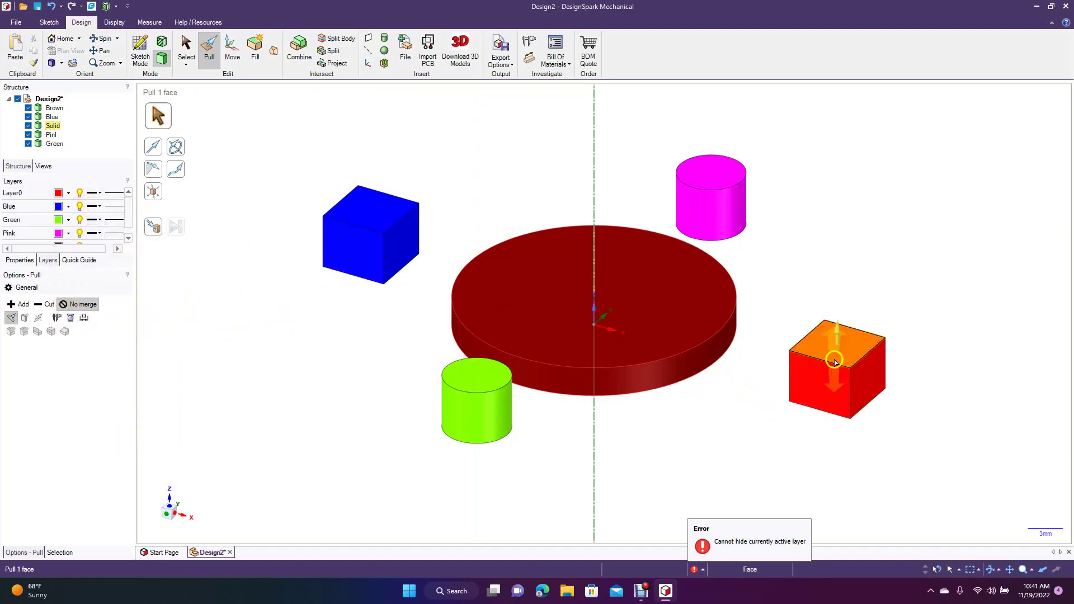
{"action": "left_click", "coordinate": [54, 127]}
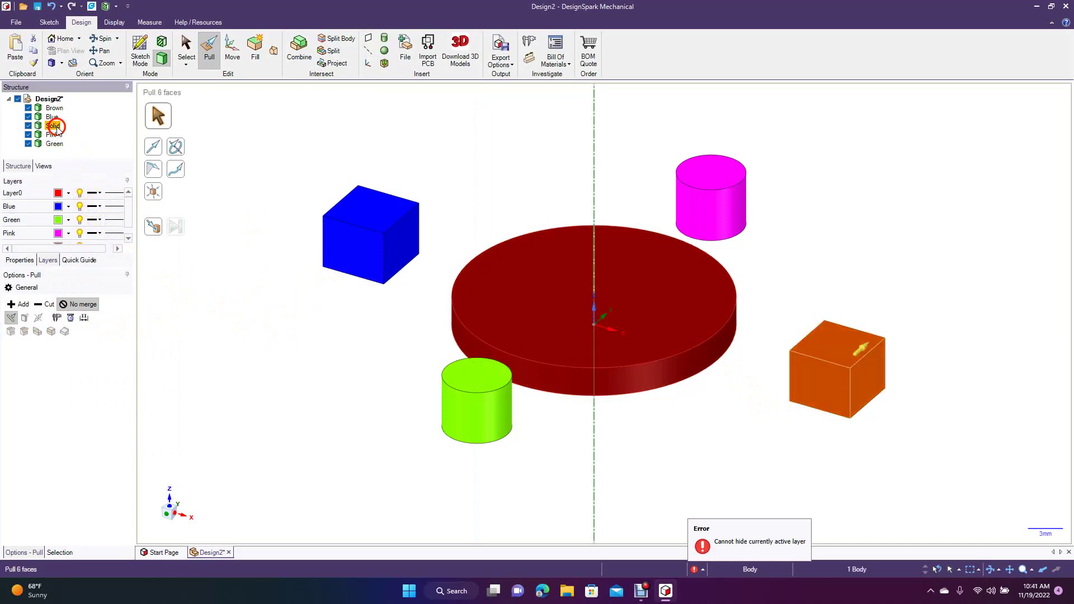
{"action": "left_click", "coordinate": [56, 127]}
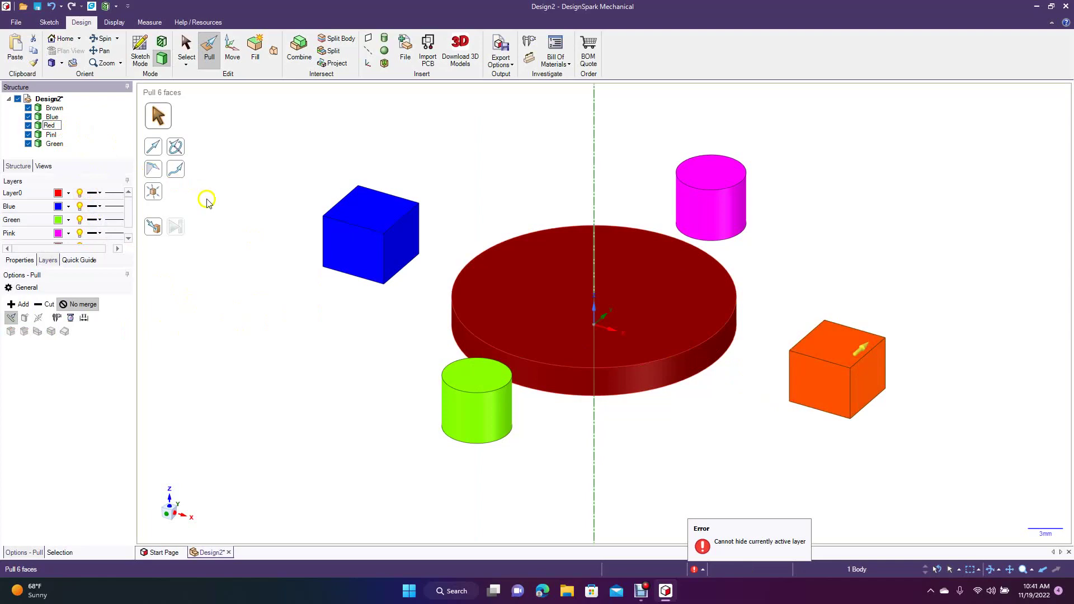
{"action": "left_click", "coordinate": [237, 233]}
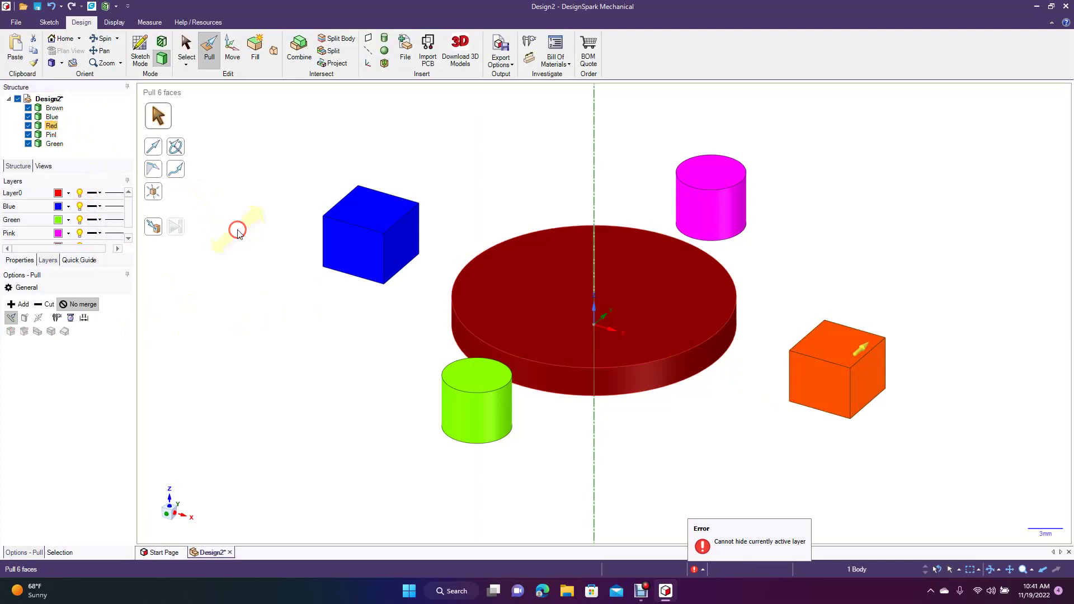
{"action": "left_click", "coordinate": [55, 109]}
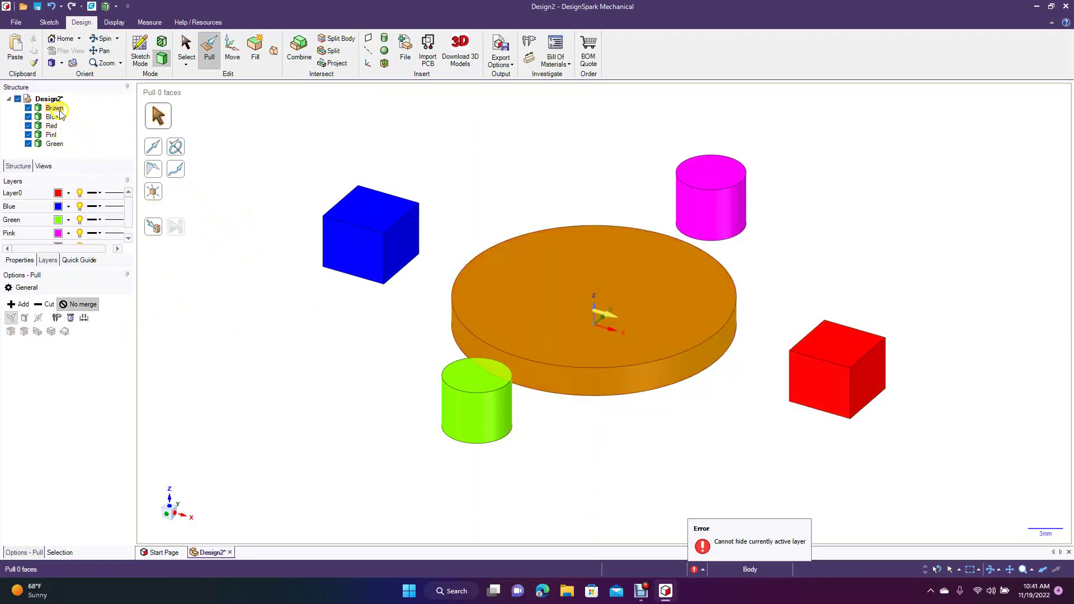
{"action": "left_click", "coordinate": [61, 117]}
{"action": "left_click", "coordinate": [57, 109]}
{"action": "left_click", "coordinate": [58, 118]}
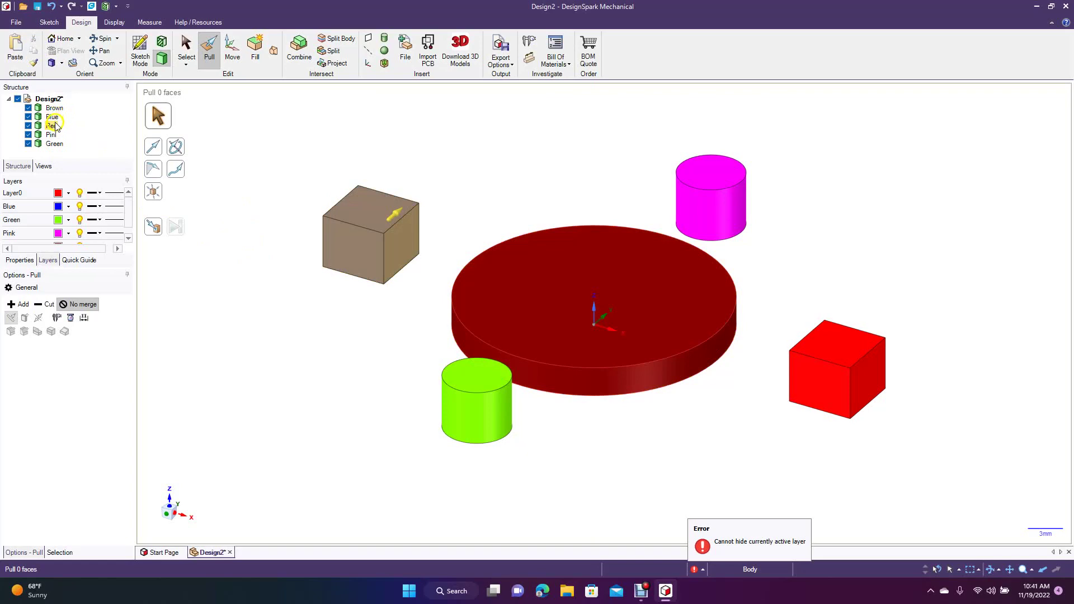
{"action": "left_click", "coordinate": [56, 127]}
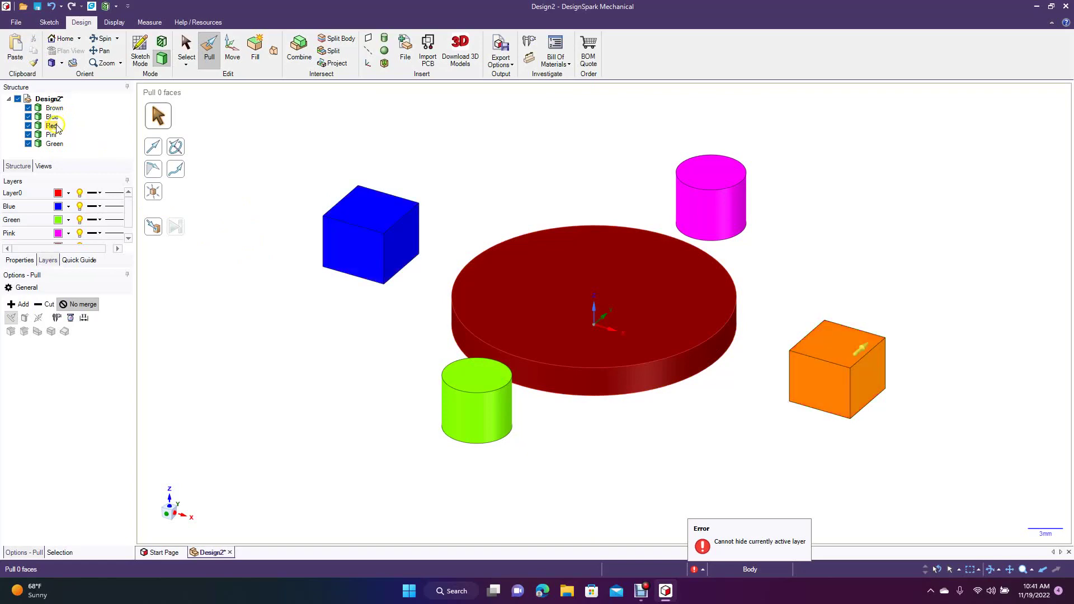
{"action": "left_click", "coordinate": [55, 135]}
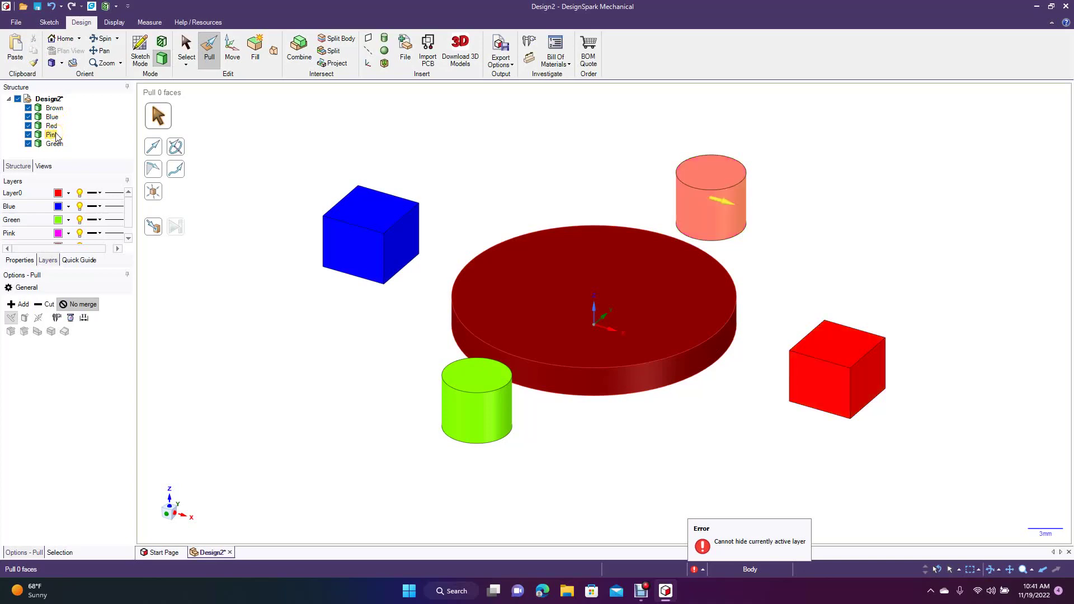
{"action": "left_click", "coordinate": [56, 144]}
- Turn off the Pink, Green, Blue and Layer0 layers, then select the disk's top face
{"action": "left_click", "coordinate": [85, 152]}
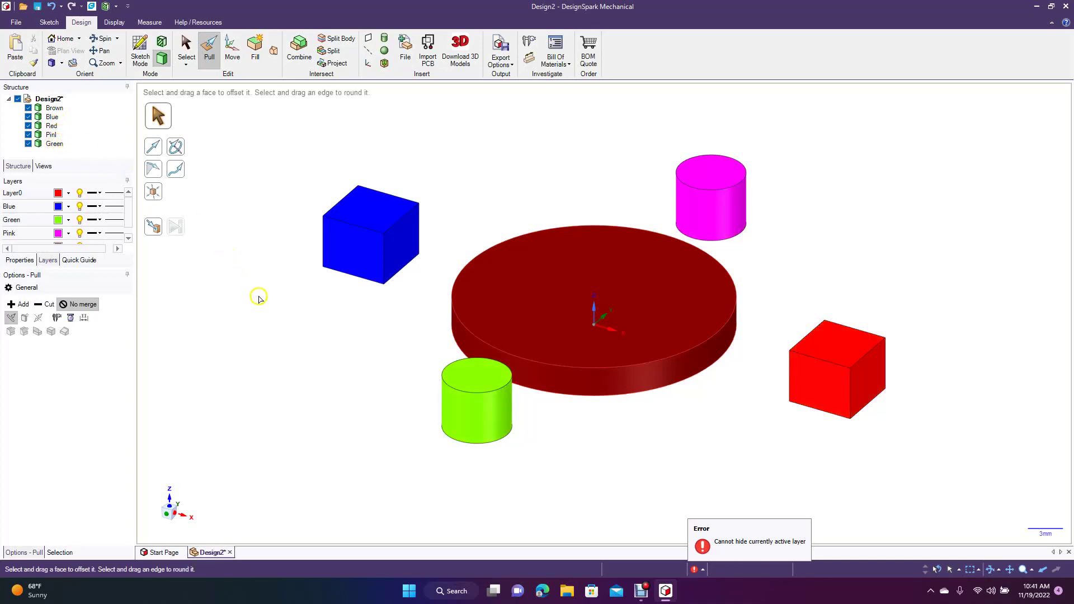
{"action": "left_click_drag", "start_coordinate": [132, 216], "coordinate": [130, 229]}
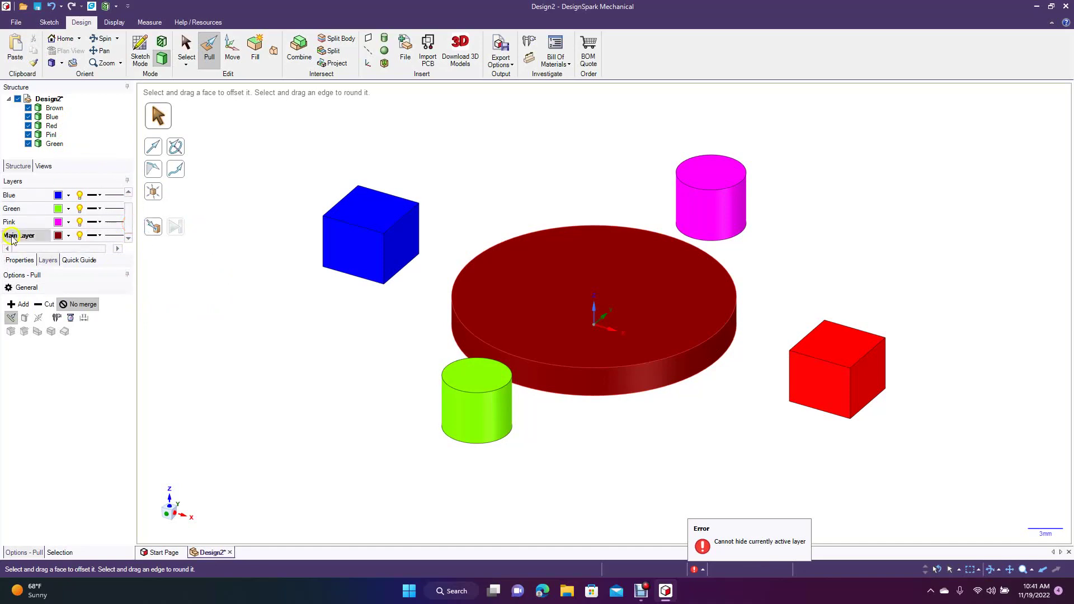
{"action": "left_click", "coordinate": [80, 223]}
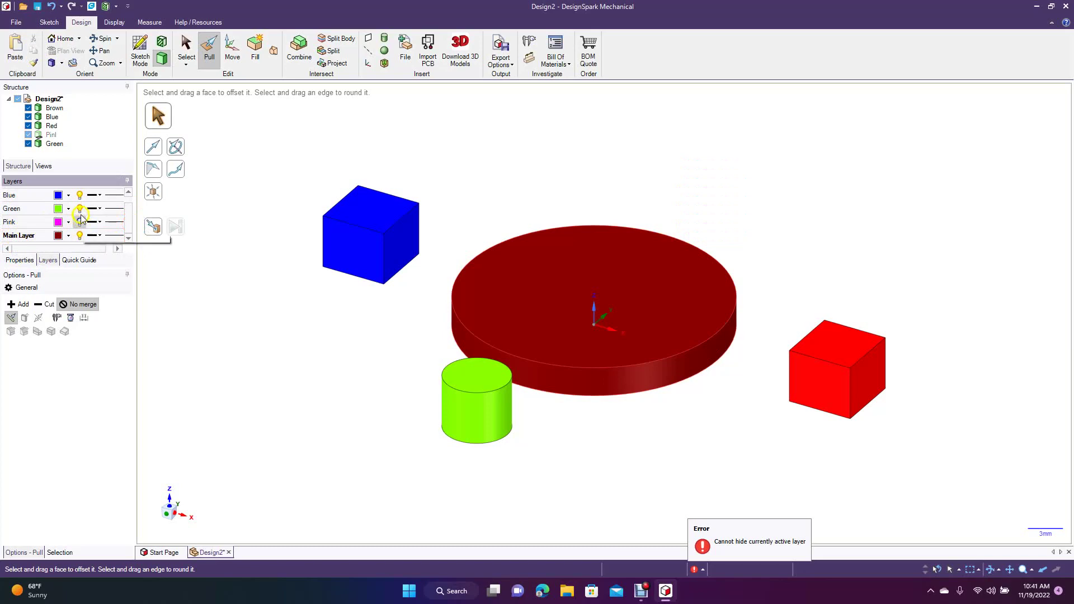
{"action": "left_click", "coordinate": [79, 209]}
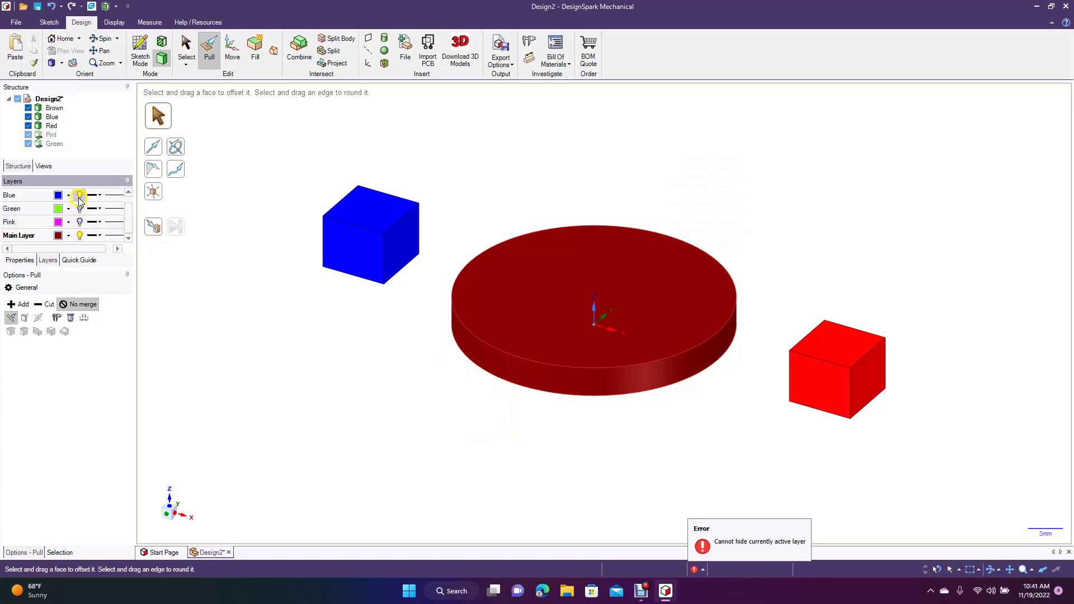
{"action": "left_click", "coordinate": [80, 195]}
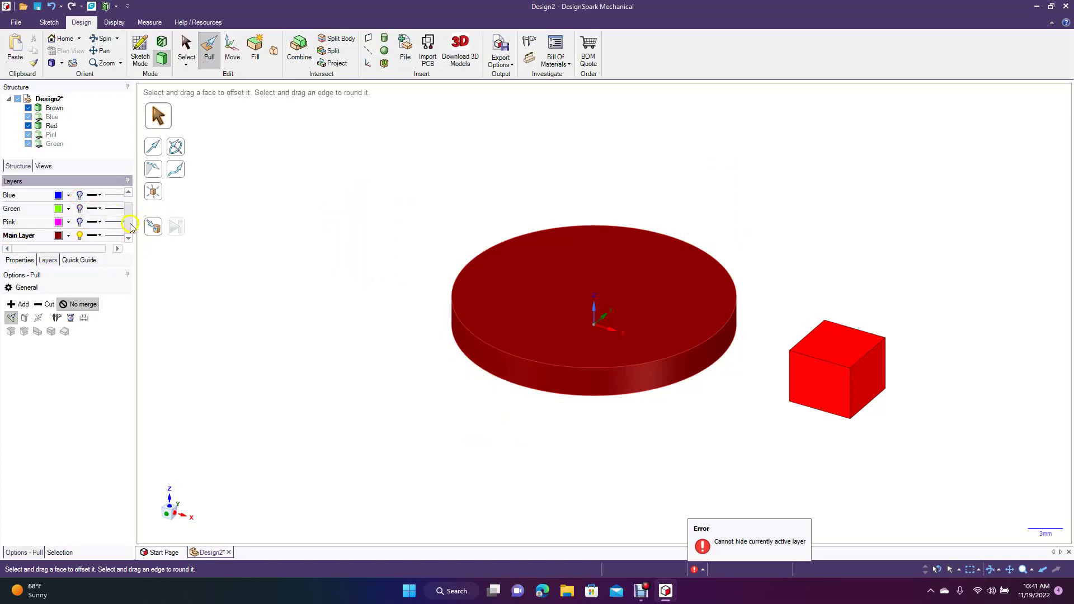
{"action": "left_click_drag", "start_coordinate": [127, 219], "coordinate": [129, 205]}
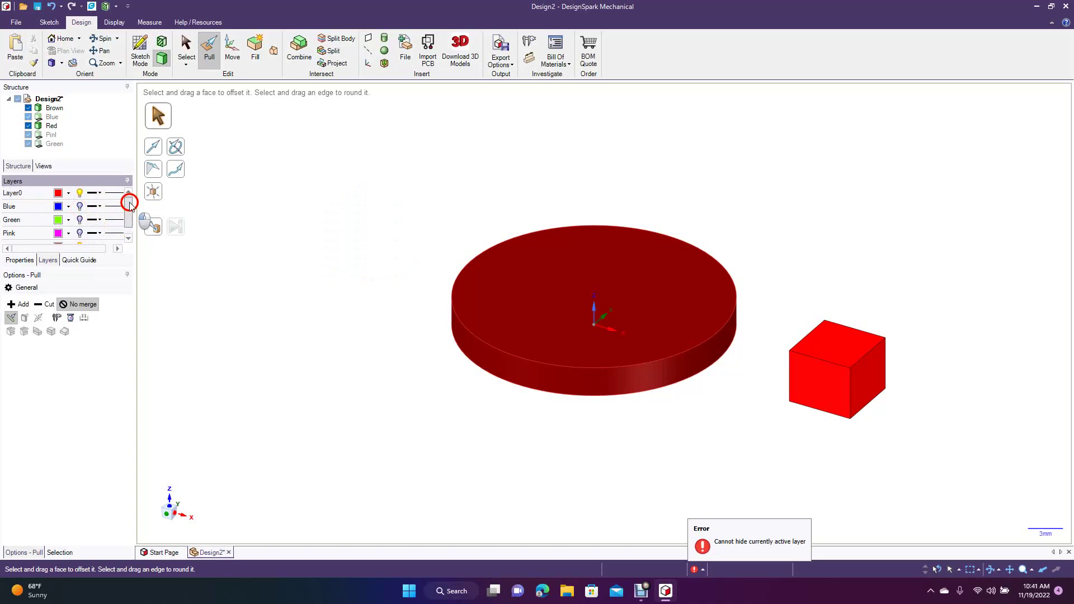
{"action": "left_click", "coordinate": [80, 194]}
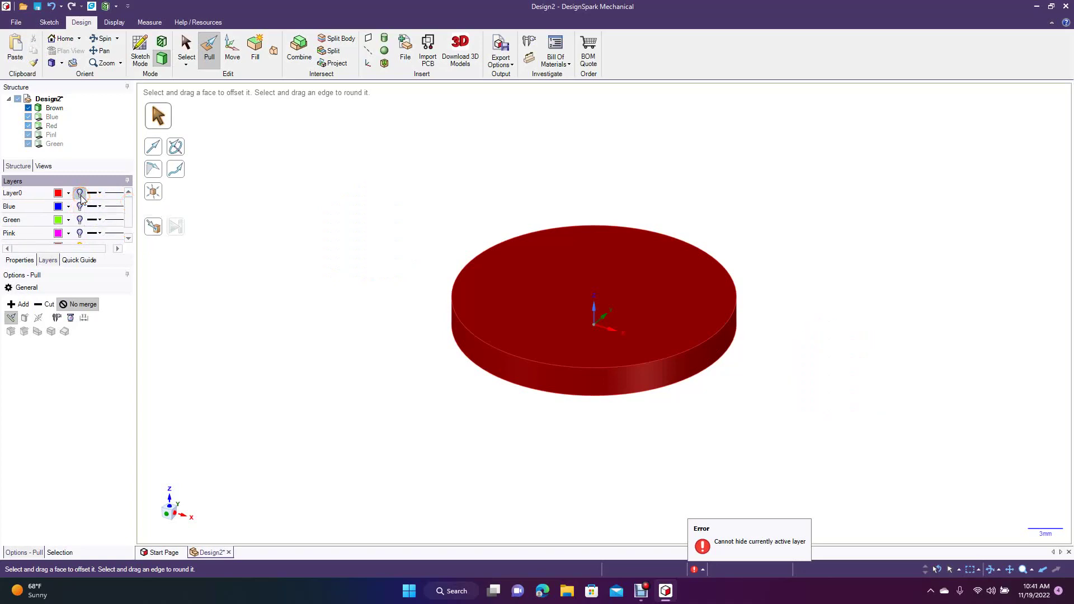
{"action": "left_click", "coordinate": [128, 238]}
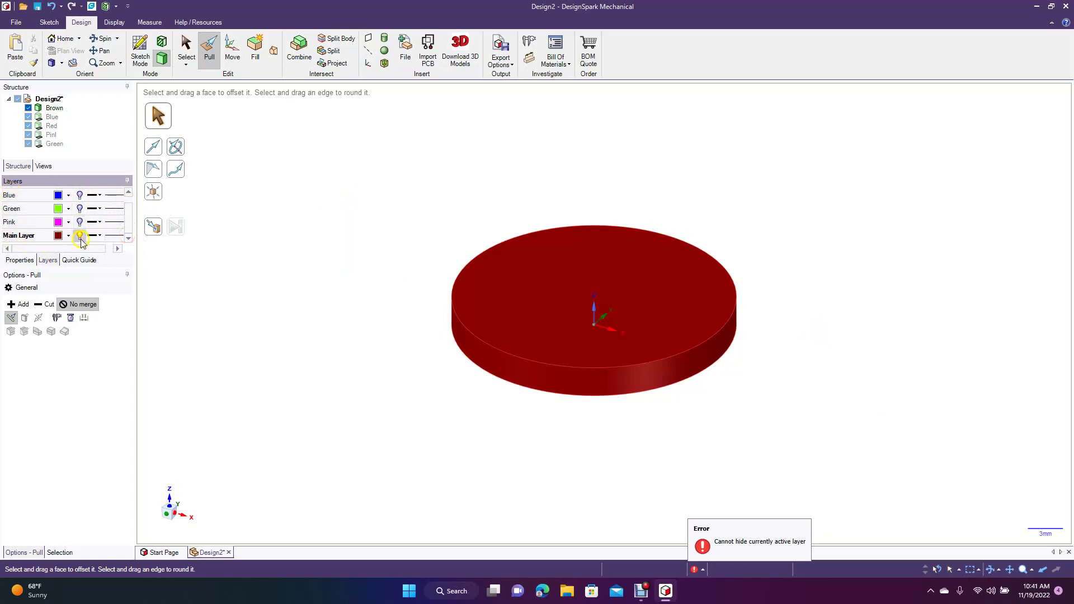
{"action": "left_click", "coordinate": [600, 301]}
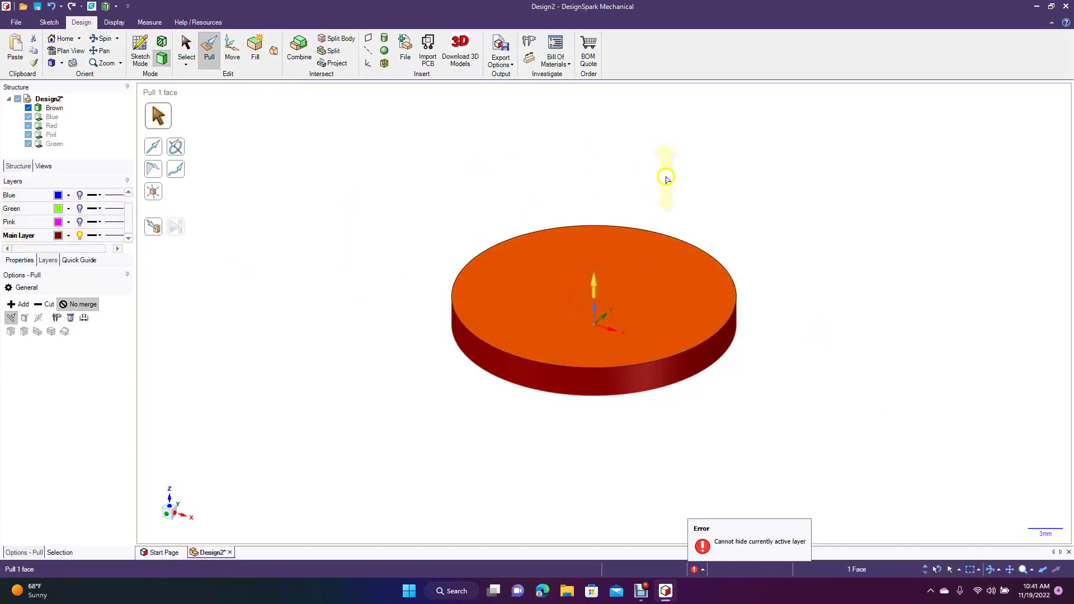
- Sketch a circle centred on the red disk's top face and exit the sketch
{"action": "left_click", "coordinate": [141, 45]}
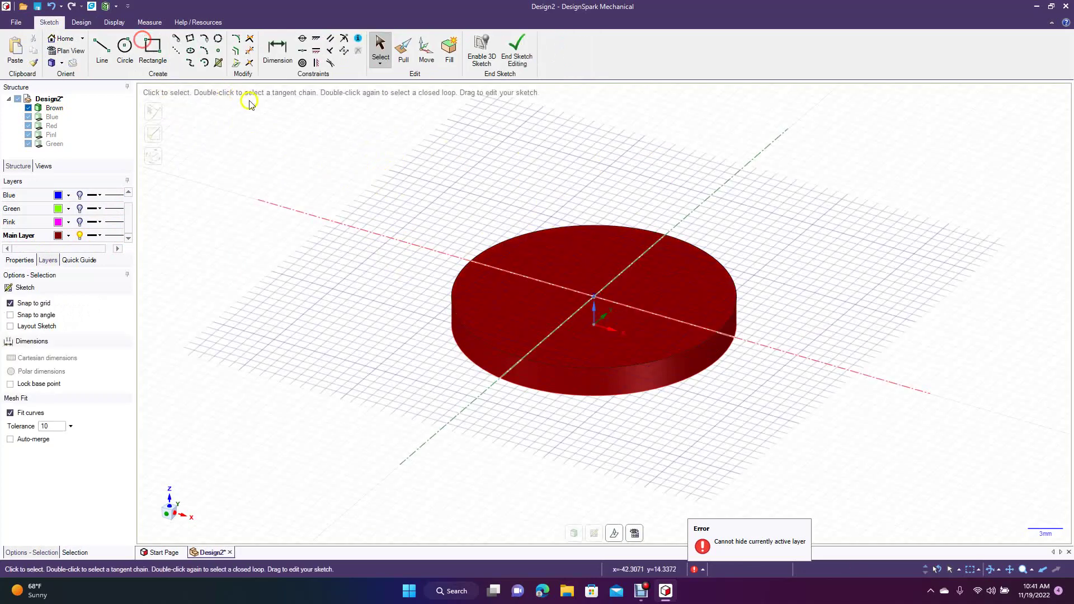
{"action": "left_click", "coordinate": [125, 46]}
{"action": "left_click", "coordinate": [594, 299]}
{"action": "left_click", "coordinate": [657, 282]}
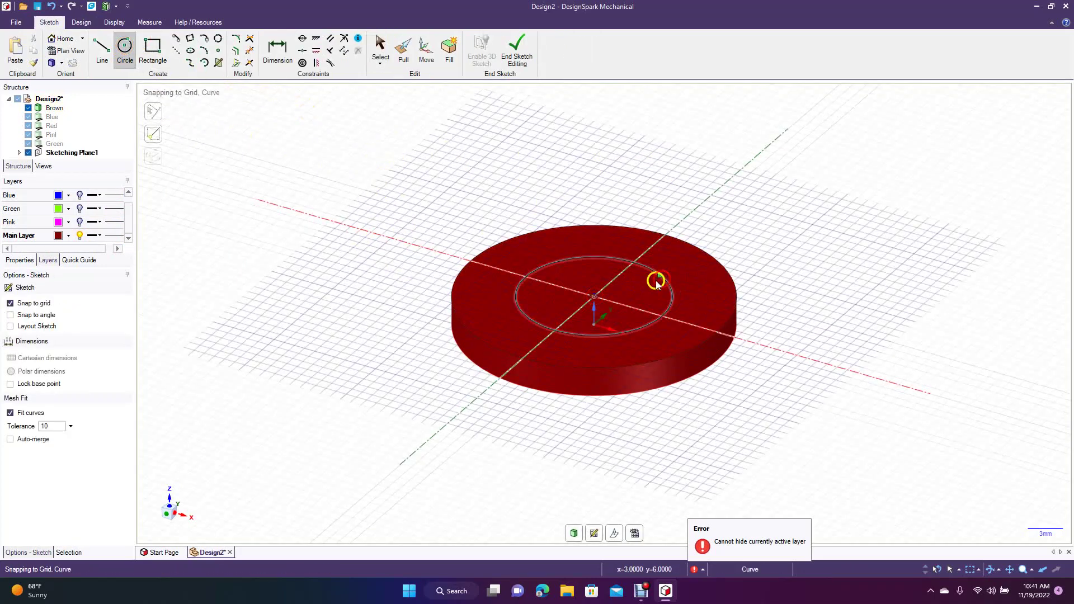
{"action": "left_click", "coordinate": [519, 58]}
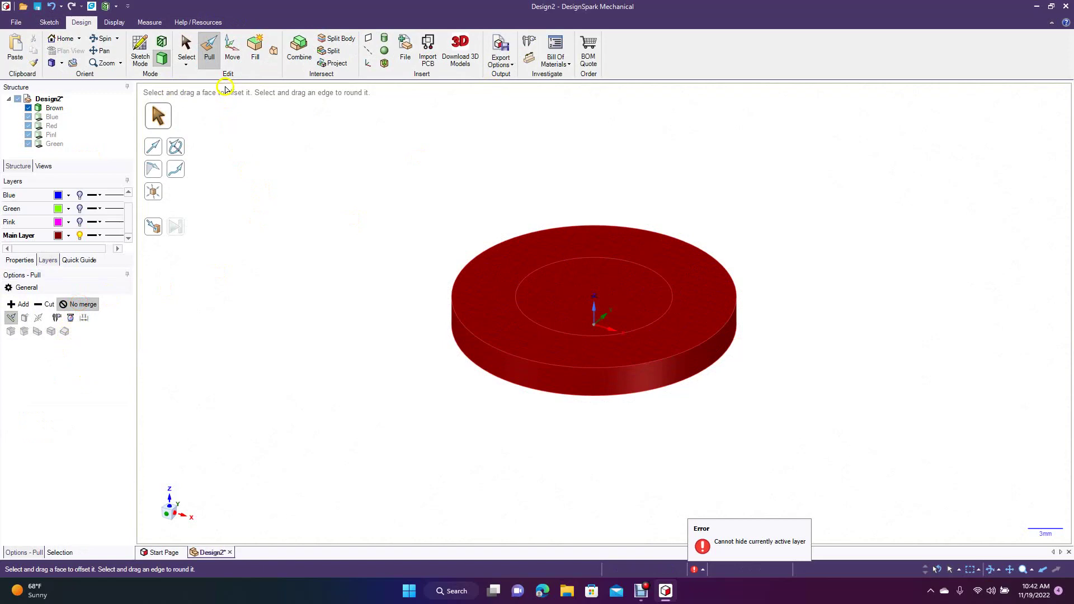
- Pull the inner circular face upward into a raised boss, then select the whole disk body
{"action": "left_click", "coordinate": [549, 294]}
{"action": "left_click_drag", "start_coordinate": [549, 293], "coordinate": [552, 211]}
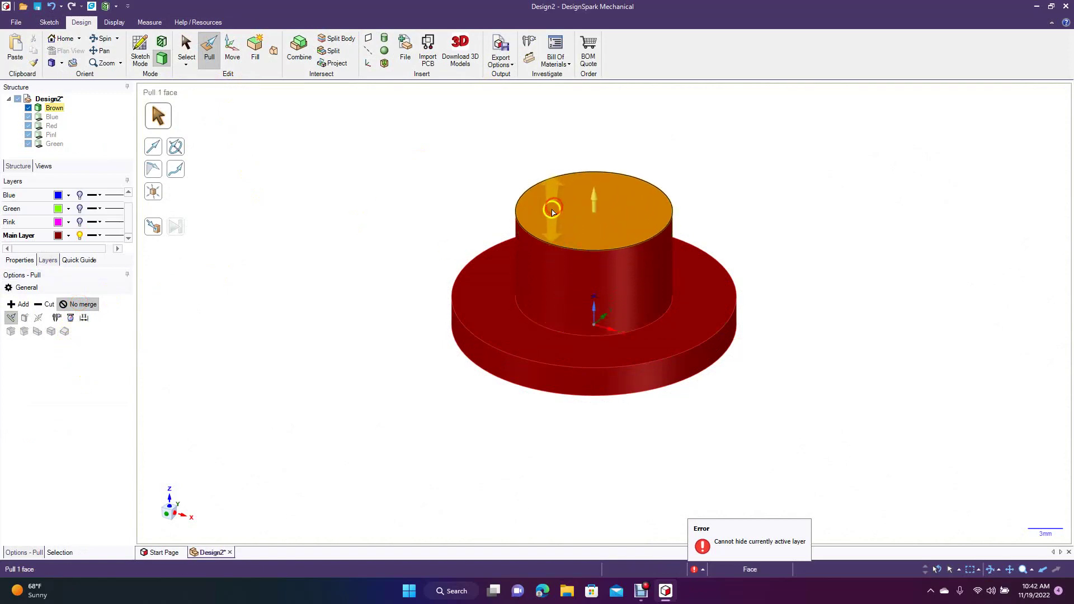
{"action": "left_click", "coordinate": [396, 248]}
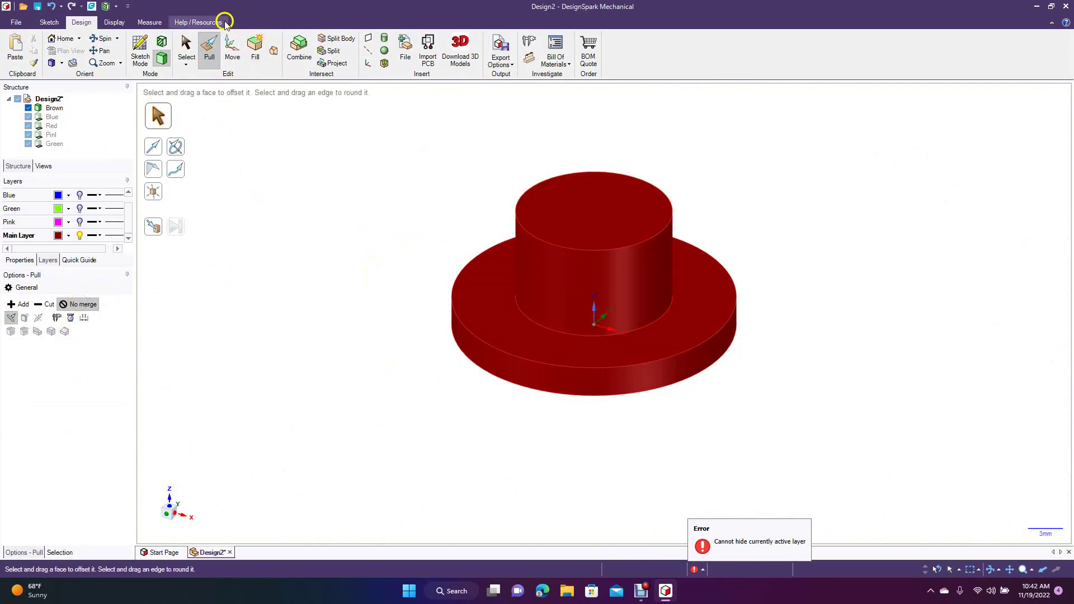
{"action": "left_click", "coordinate": [186, 49]}
{"action": "left_click", "coordinate": [55, 108]}
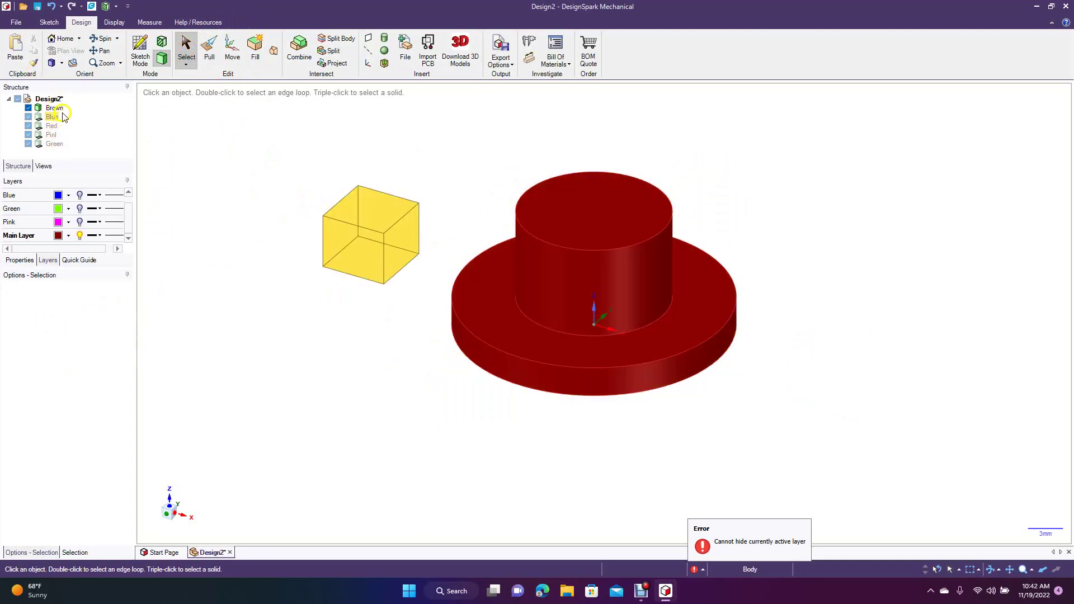
- Select the design and the disk's top ring face, then clear the selection
{"action": "left_click", "coordinate": [51, 99]}
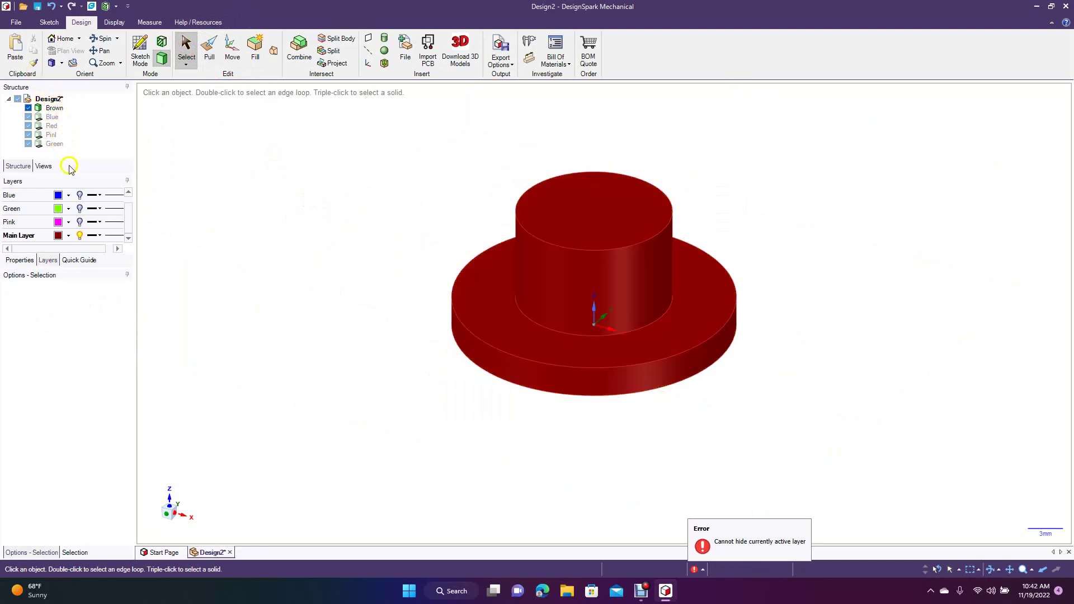
{"action": "left_click", "coordinate": [488, 314]}
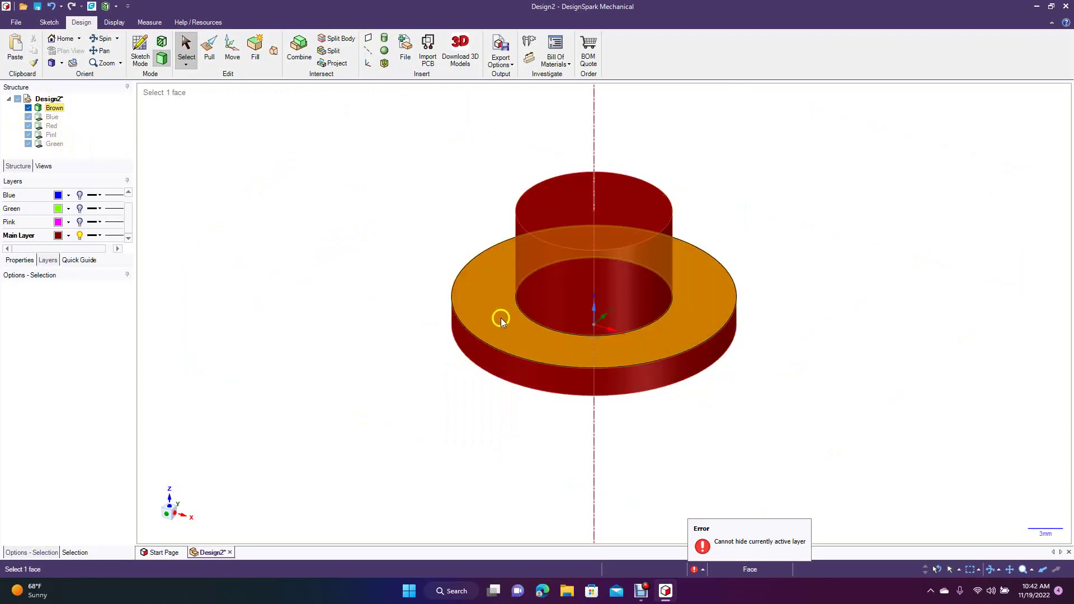
{"action": "left_click", "coordinate": [401, 278]}
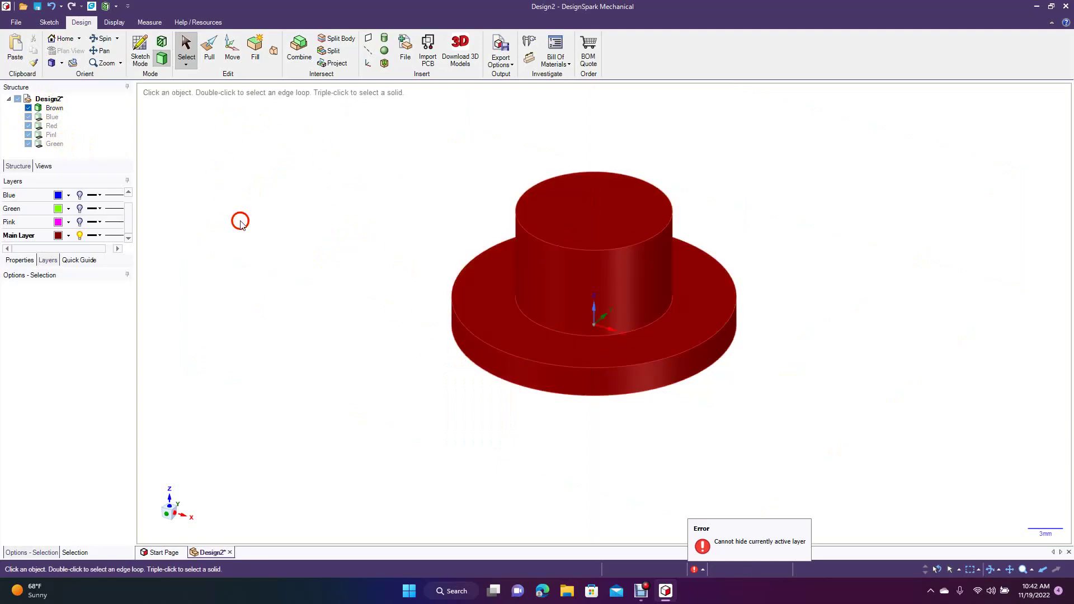
{"action": "left_click", "coordinate": [132, 215]}
{"action": "left_click", "coordinate": [131, 204]}
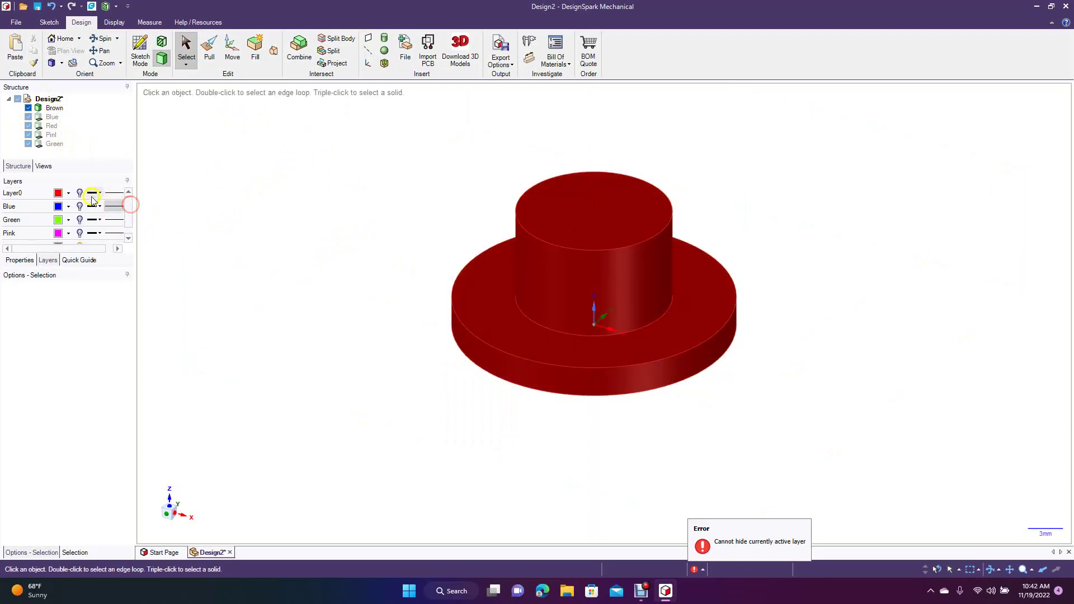
- Turn Layer0, Blue, Green and Pink back on so the cubes and cylinders reappear
{"action": "left_click", "coordinate": [79, 192]}
{"action": "left_click", "coordinate": [79, 206]}
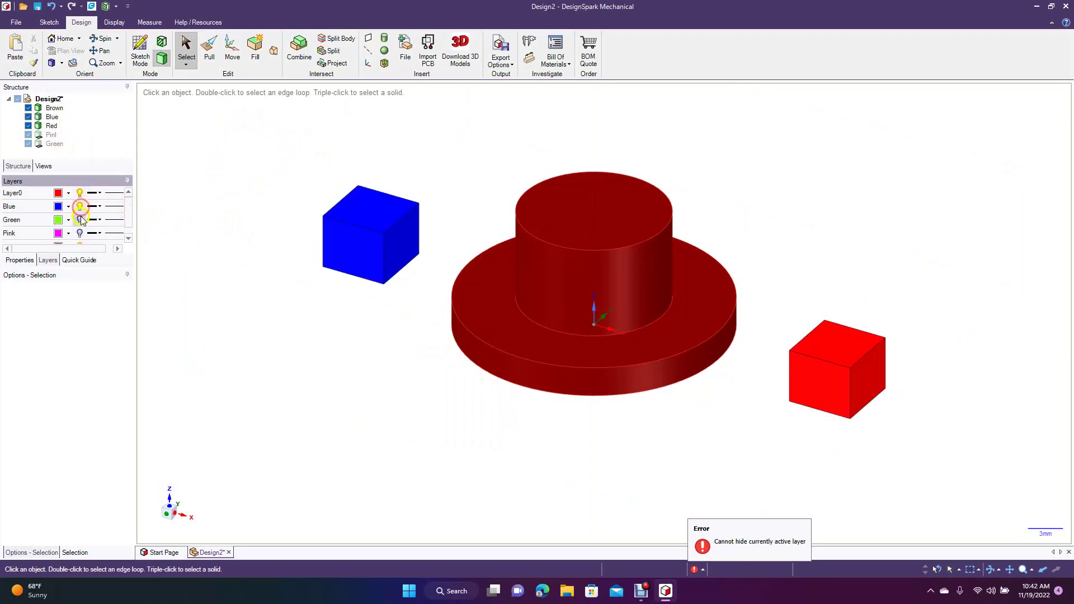
{"action": "left_click", "coordinate": [80, 219]}
{"action": "left_click", "coordinate": [79, 233]}
{"action": "left_click", "coordinate": [131, 222]}
{"action": "left_click", "coordinate": [130, 224]}
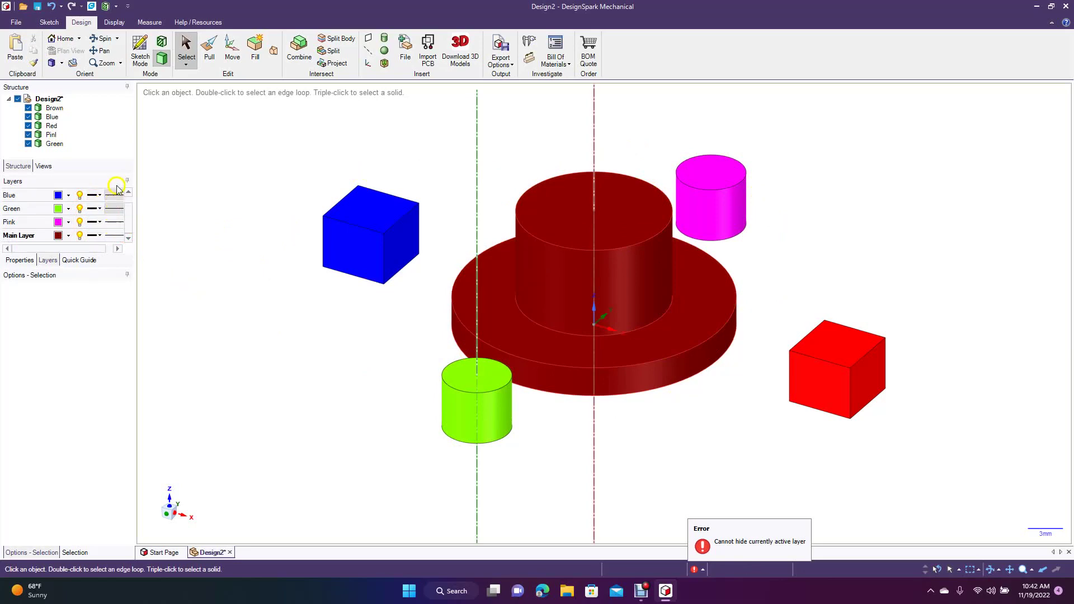
- Deselect everything and give the Blue layer a 1.58mm line weight
{"action": "left_click", "coordinate": [288, 302]}
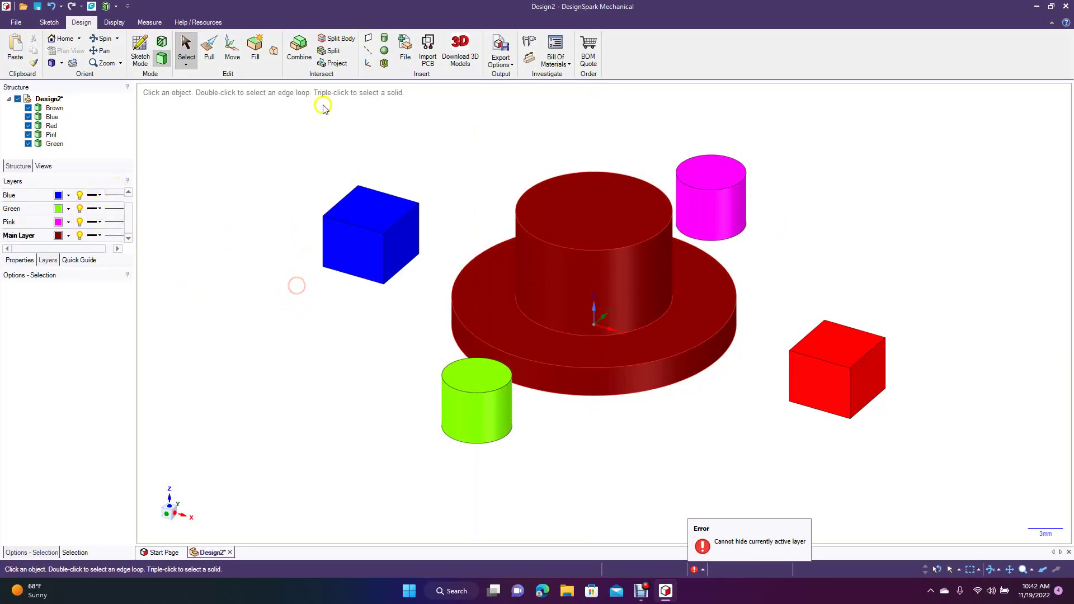
{"action": "left_click", "coordinate": [299, 178]}
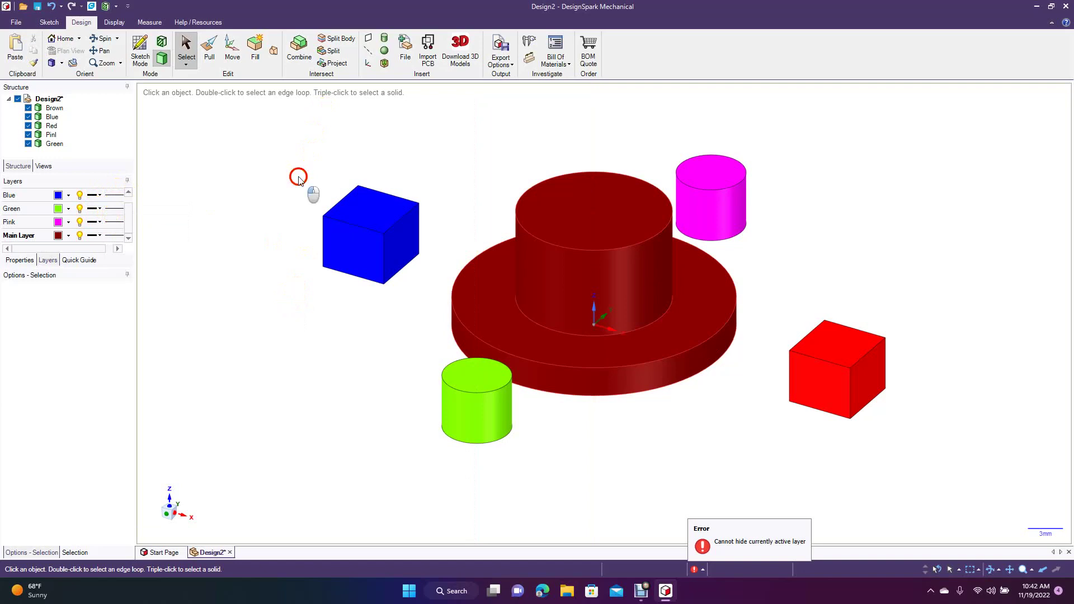
{"action": "left_click", "coordinate": [99, 196]}
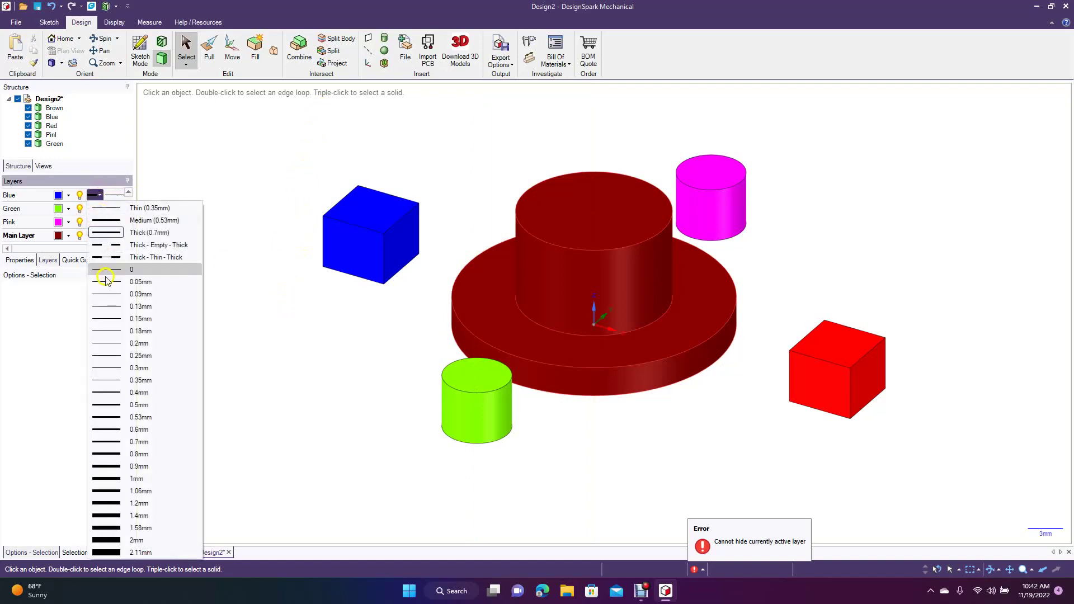
{"action": "left_click", "coordinate": [115, 529]}
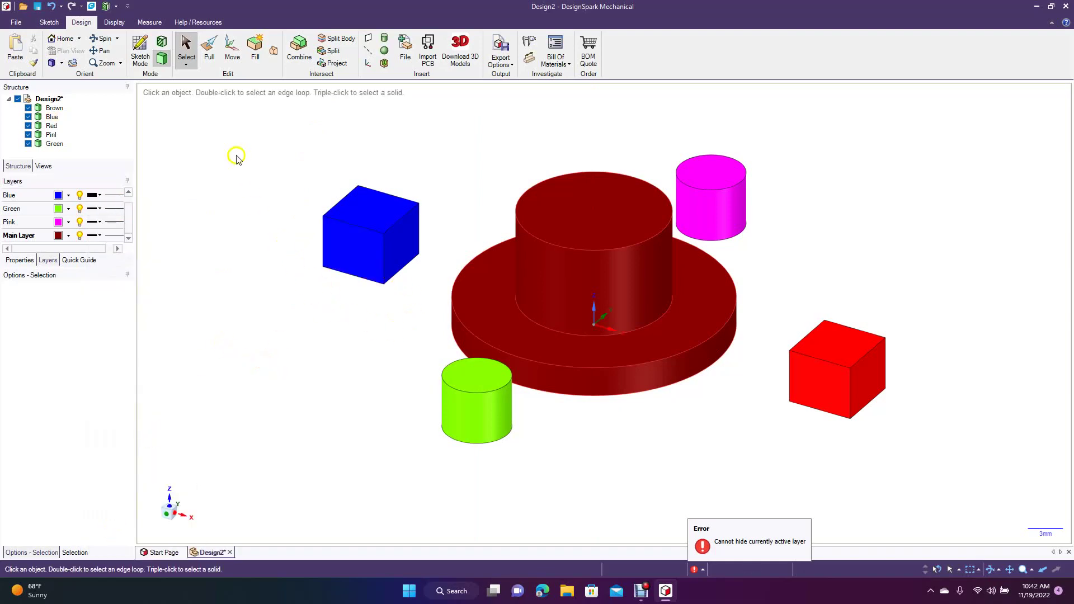
- Preview Enhanced Shaded, Hidden Line and Wireframe display styles, finishing on Enhanced Shaded
{"action": "left_click", "coordinate": [114, 23]}
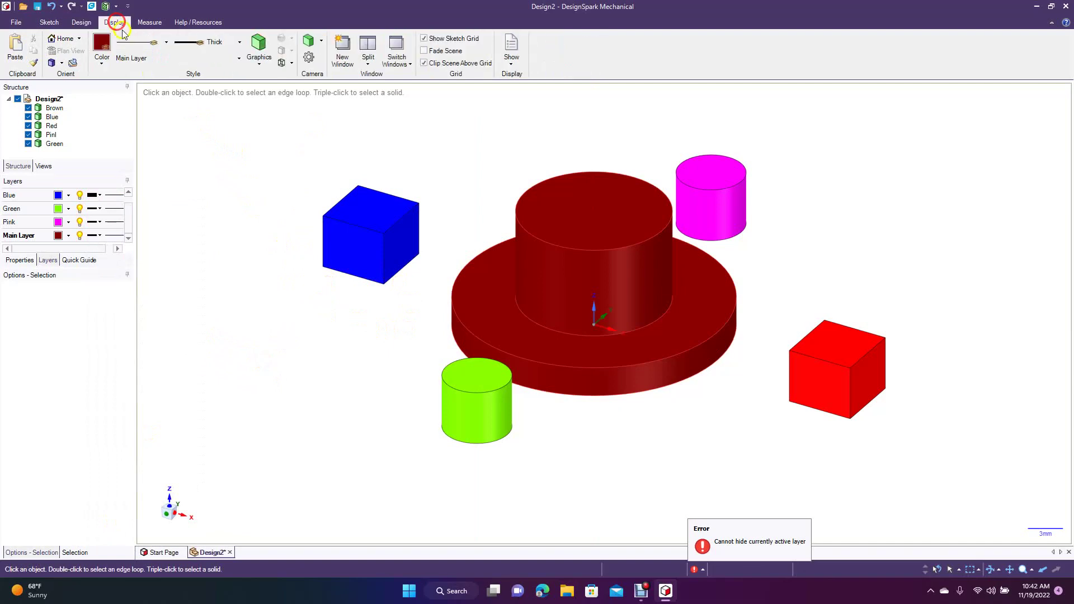
{"action": "left_click", "coordinate": [258, 55]}
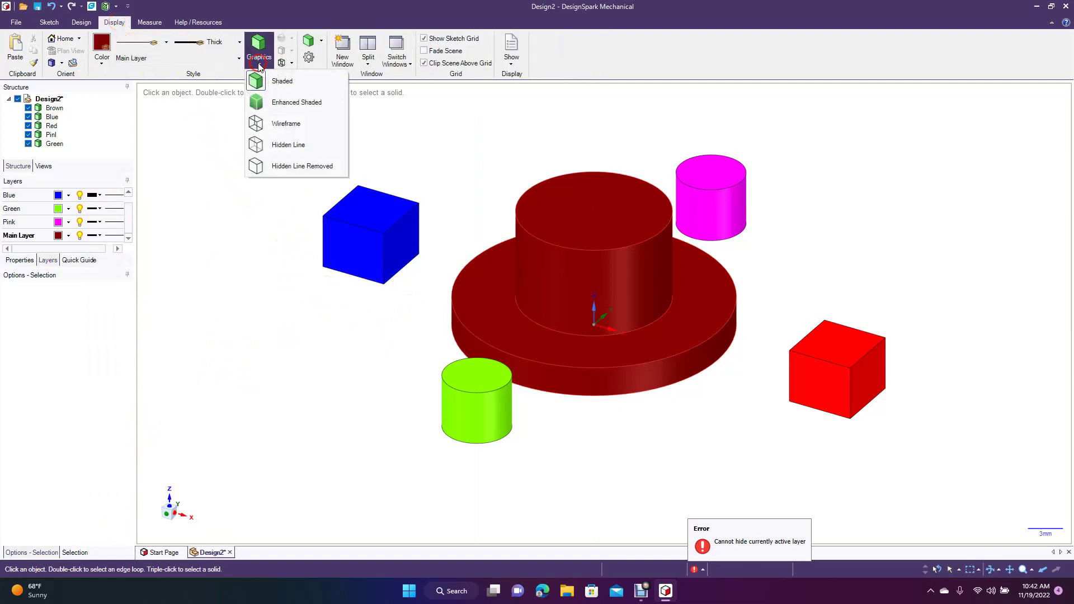
{"action": "left_click", "coordinate": [277, 102]}
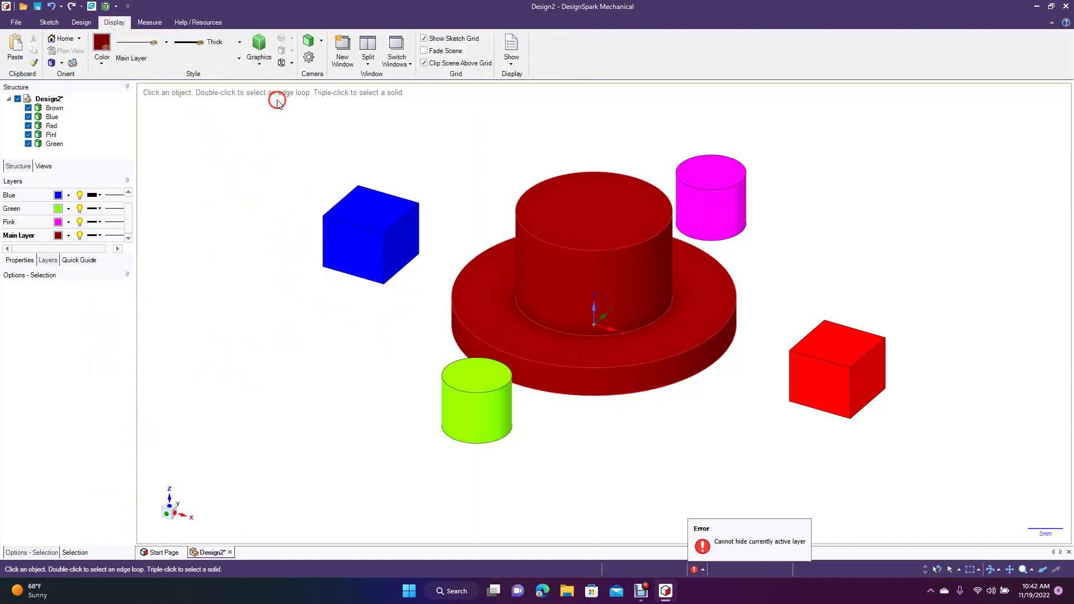
{"action": "left_click", "coordinate": [258, 49]}
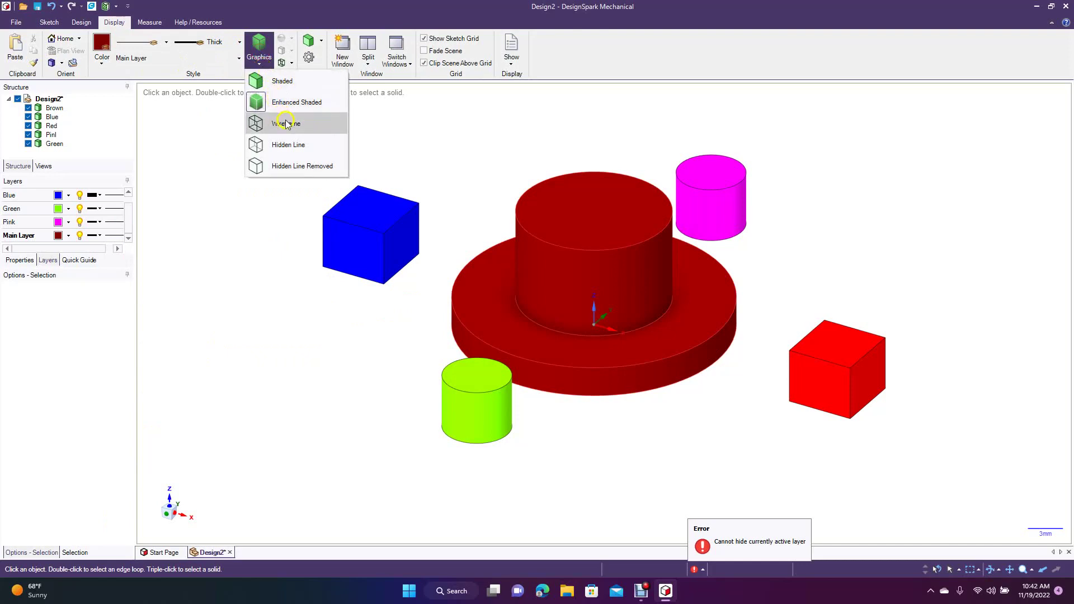
{"action": "left_click", "coordinate": [294, 151]}
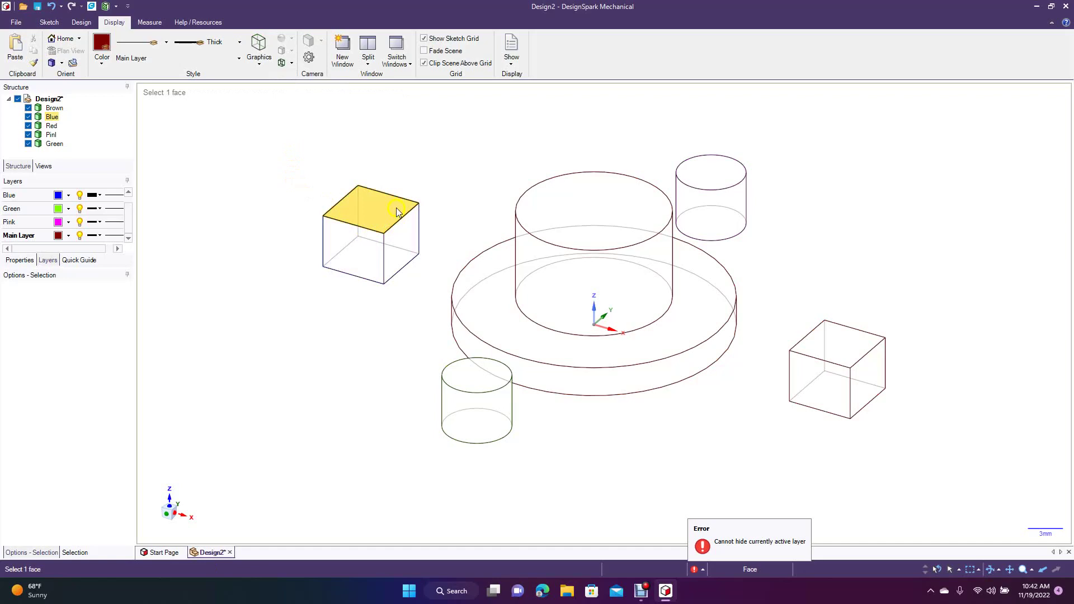
{"action": "left_click", "coordinate": [261, 59]}
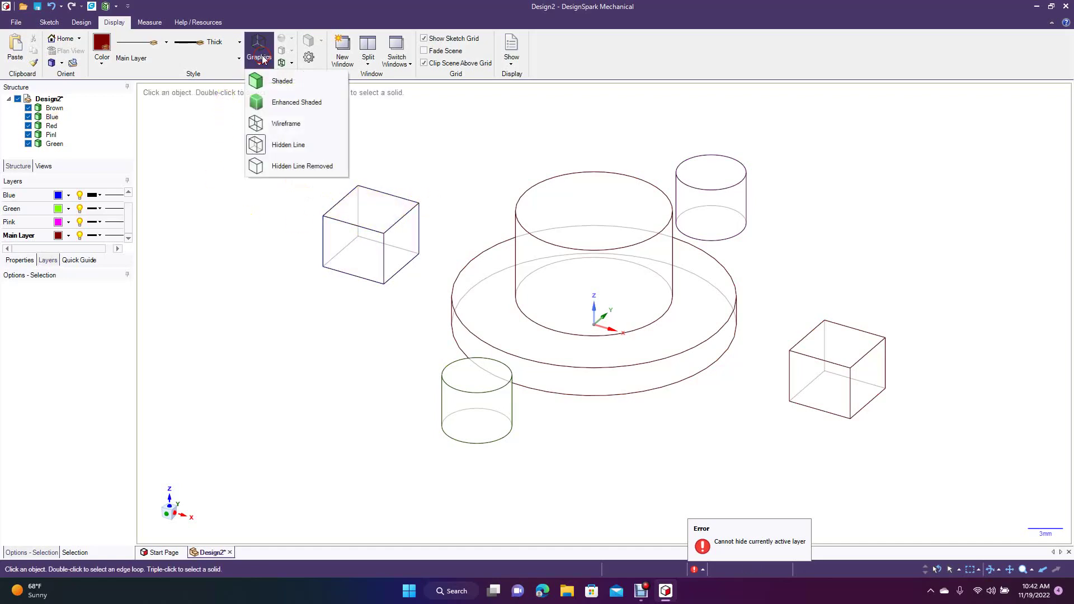
{"action": "left_click", "coordinate": [286, 123]}
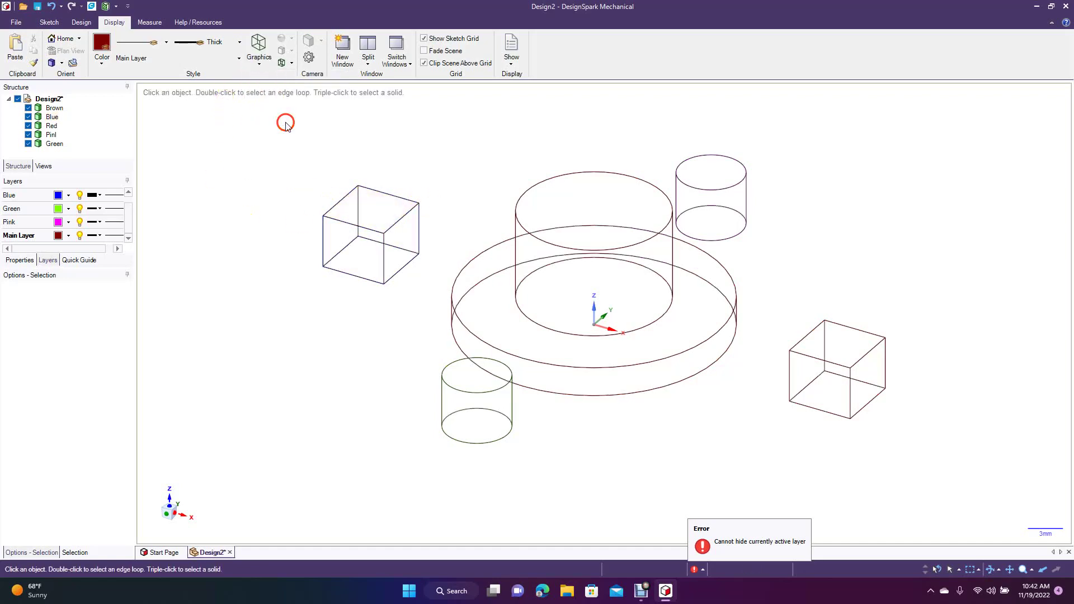
{"action": "left_click", "coordinate": [255, 59]}
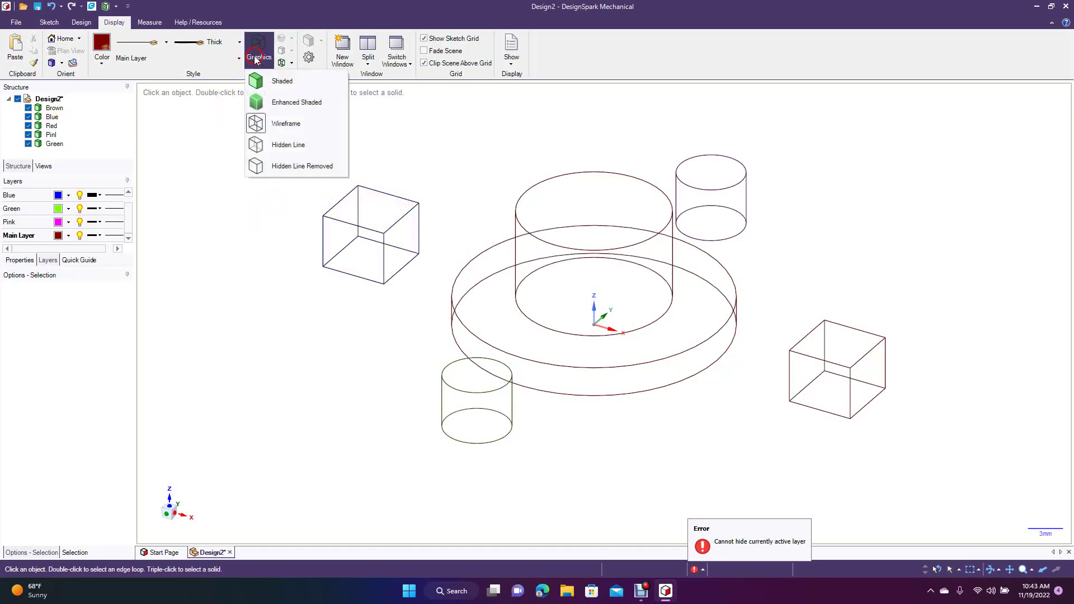
{"action": "left_click", "coordinate": [269, 94]}
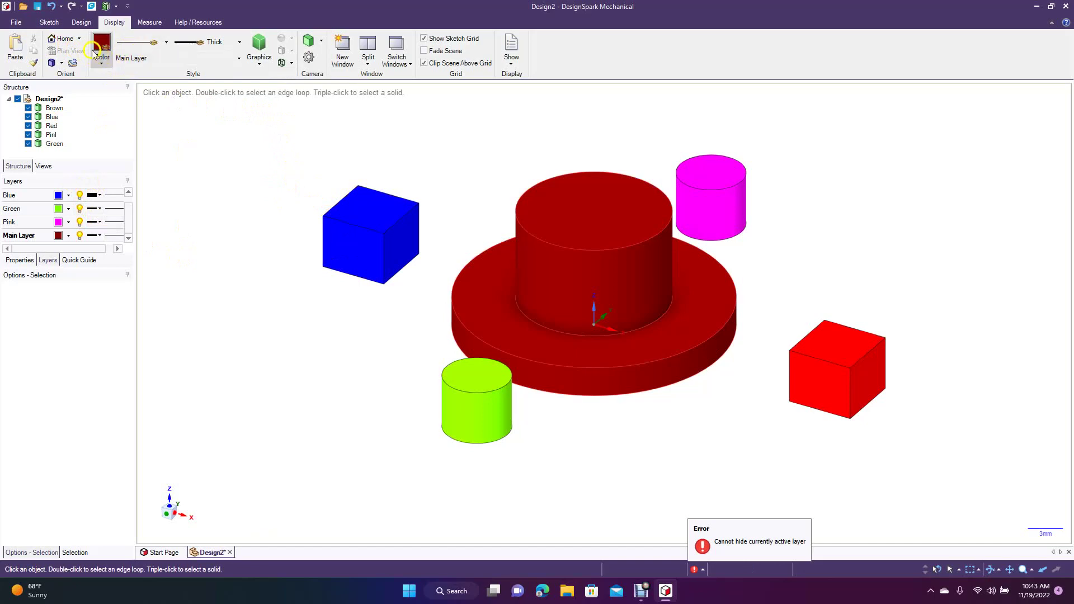
- Change the Blue layer's line weight from Thin (0.35mm) to Medium (0.53mm)
{"action": "left_click", "coordinate": [80, 23]}
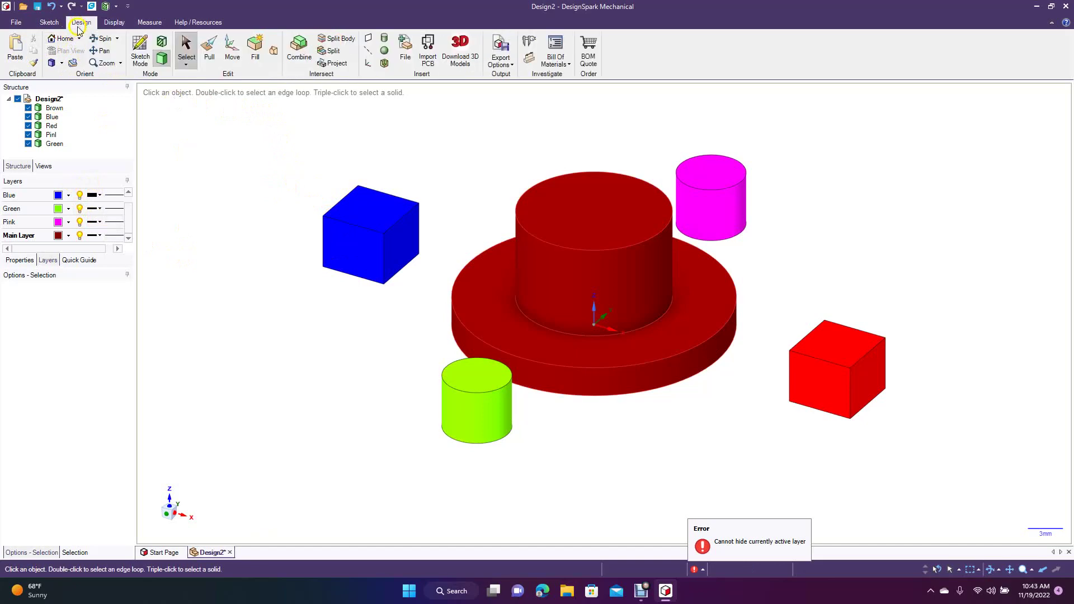
{"action": "left_click", "coordinate": [99, 196]}
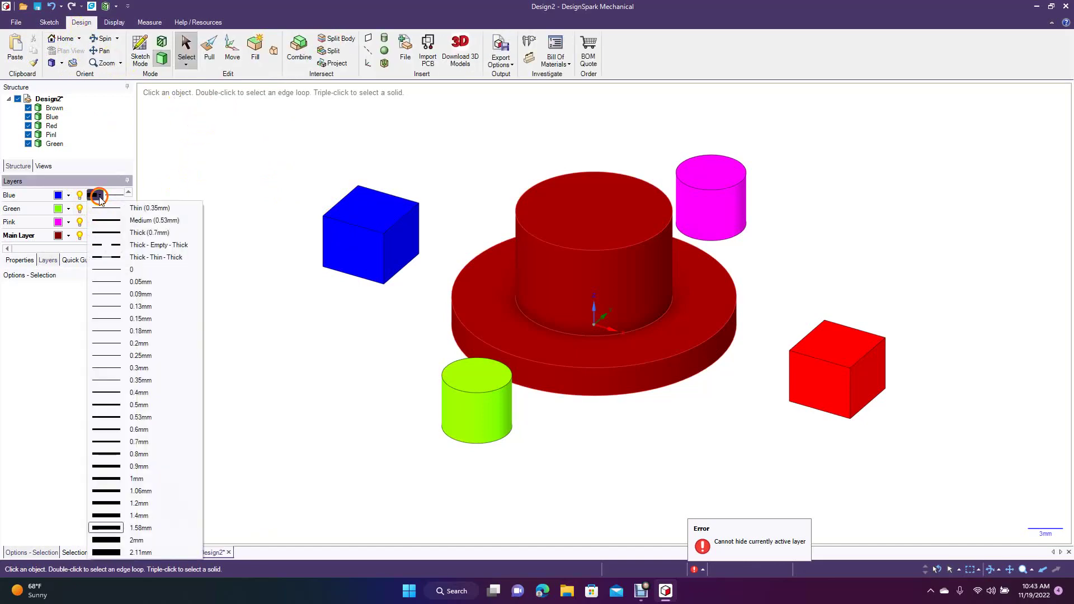
{"action": "left_click", "coordinate": [104, 209]}
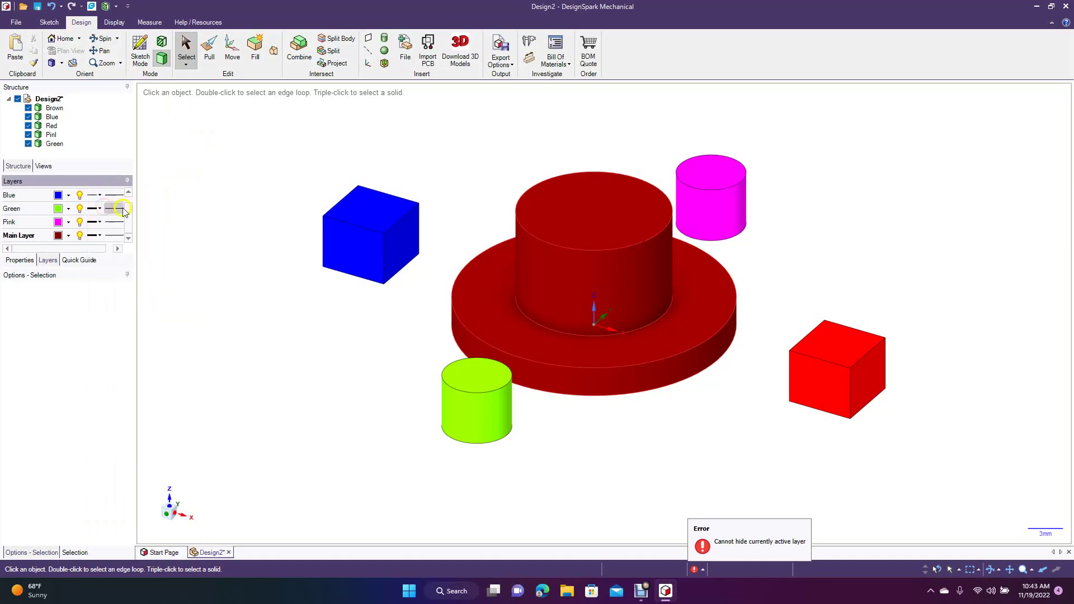
{"action": "left_click", "coordinate": [101, 195]}
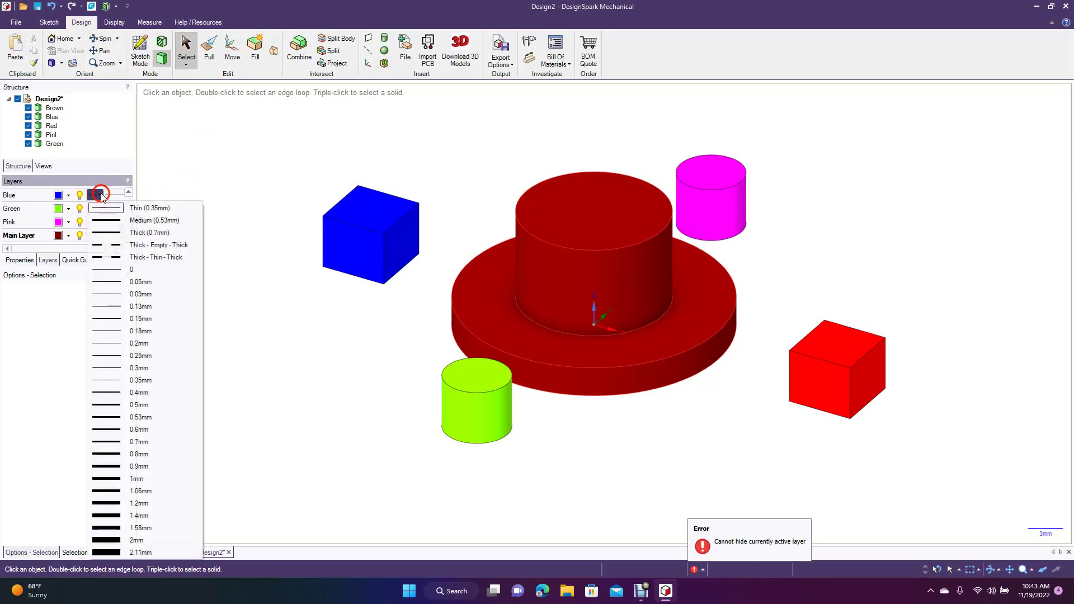
{"action": "left_click", "coordinate": [108, 221]}
- Keep the Blue layer's line type solid and start a new sketch on the grid
{"action": "left_click", "coordinate": [232, 234]}
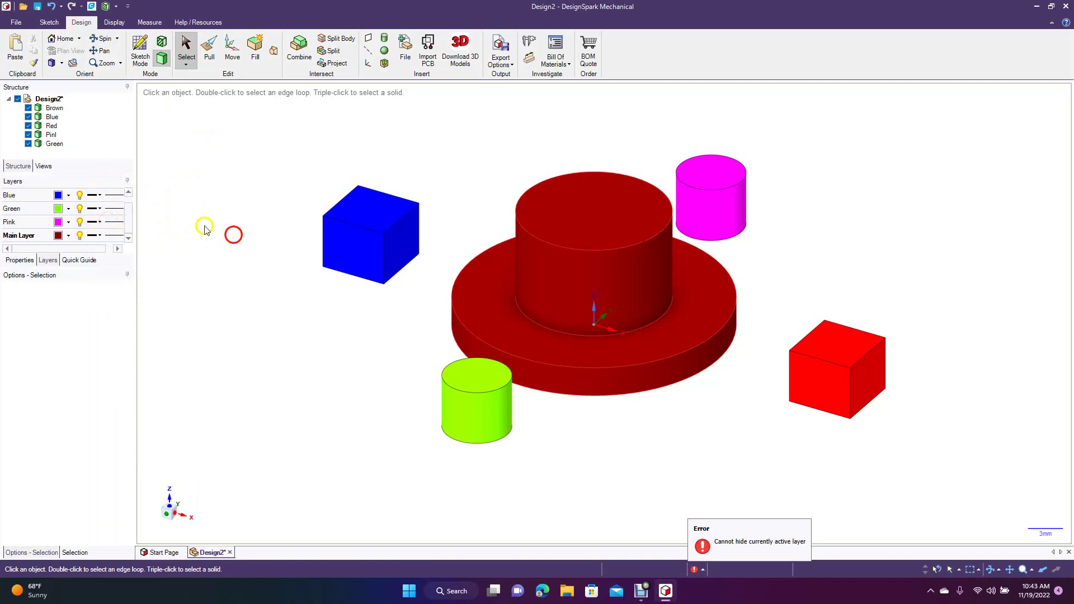
{"action": "left_click", "coordinate": [119, 195]}
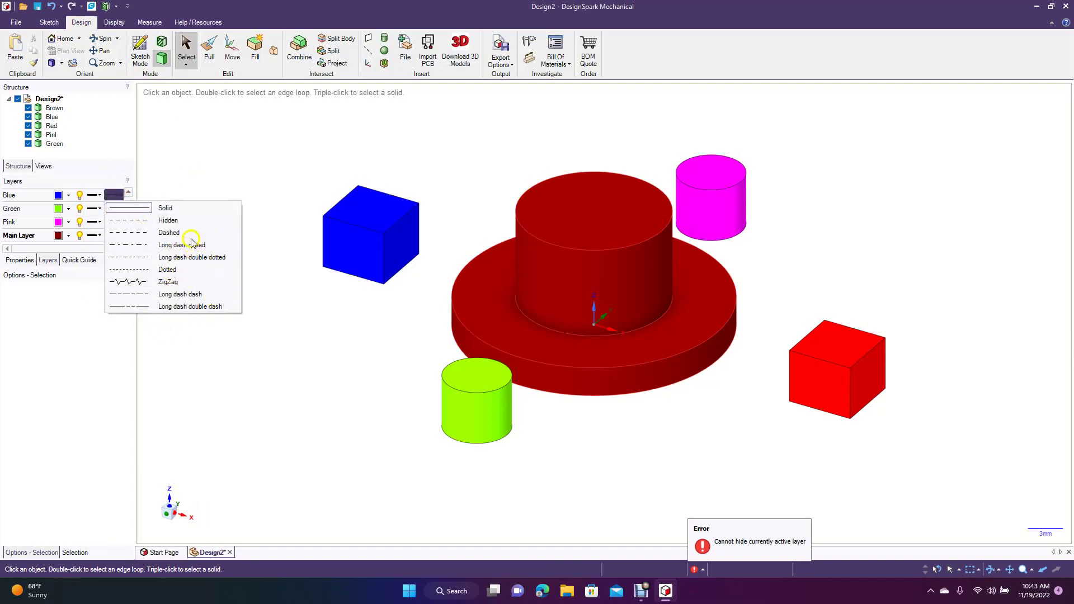
{"action": "left_click", "coordinate": [230, 190]}
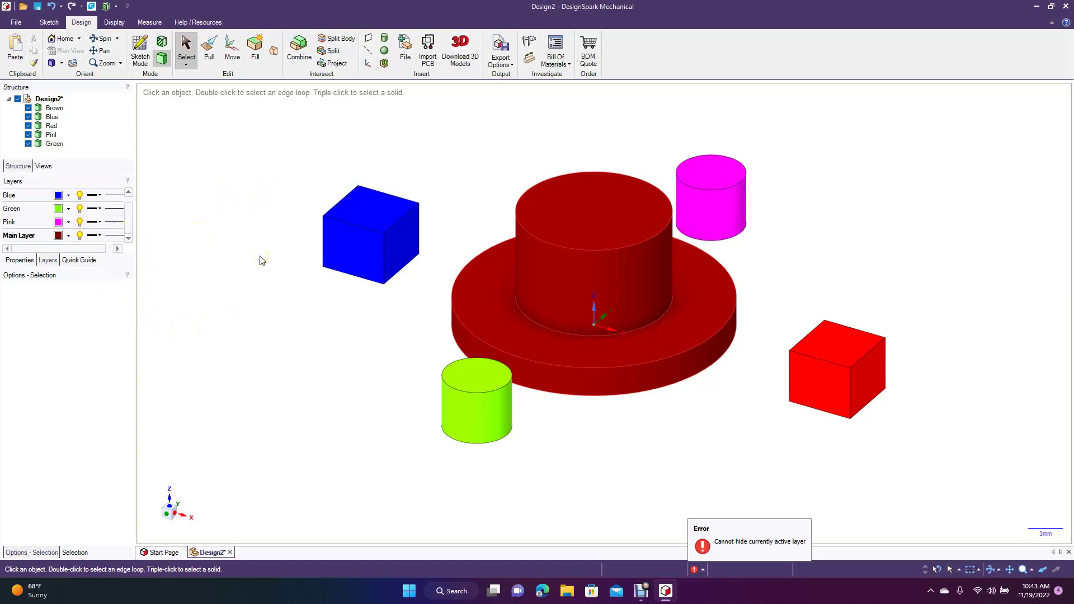
{"action": "left_click", "coordinate": [199, 151]}
{"action": "left_click", "coordinate": [141, 49]}
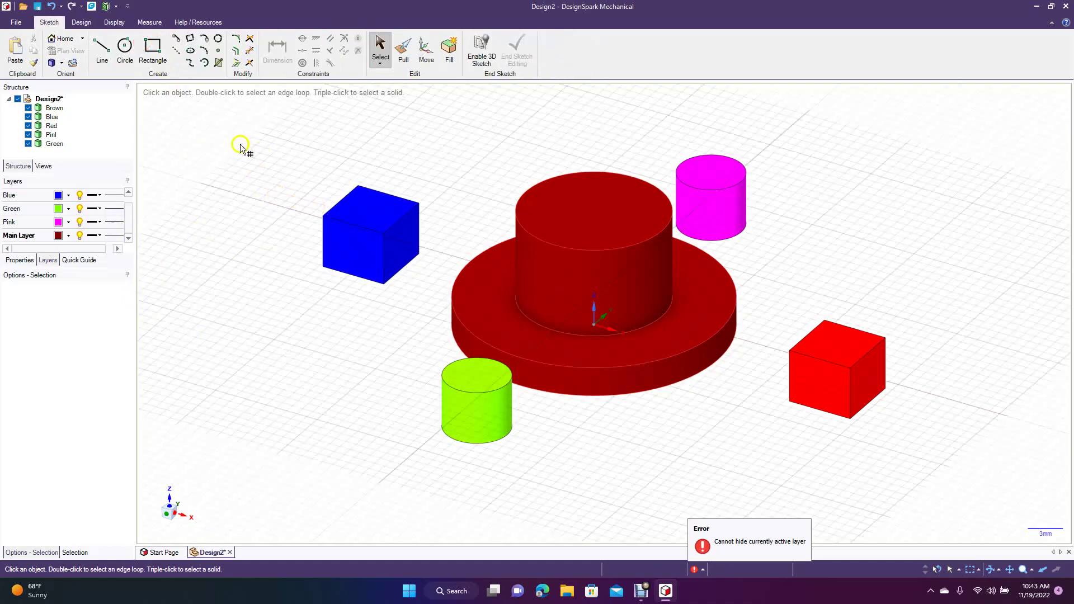
- With the Circle tool, set Blue's line weight to 1.2mm and sketch on the blue cube's top
{"action": "left_click", "coordinate": [125, 48]}
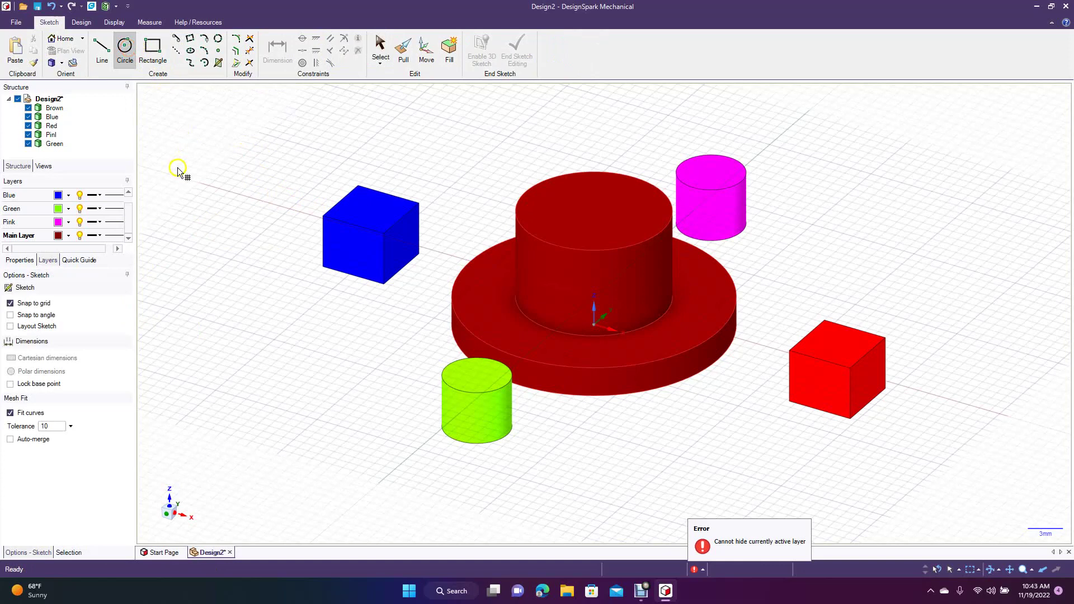
{"action": "left_click", "coordinate": [100, 196]}
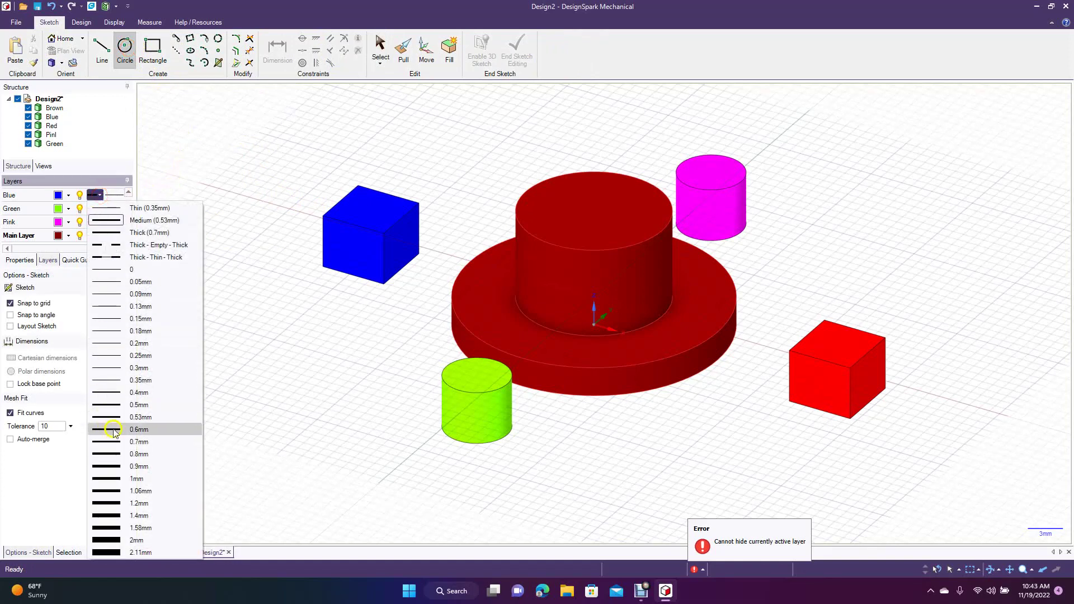
{"action": "left_click", "coordinate": [111, 500]}
{"action": "left_click", "coordinate": [369, 212]}
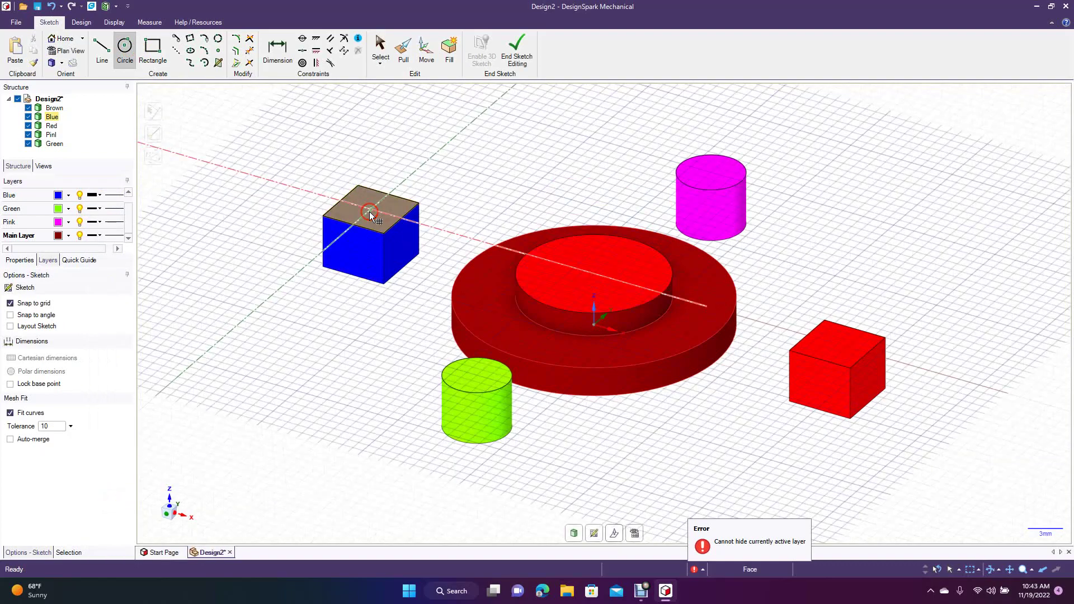
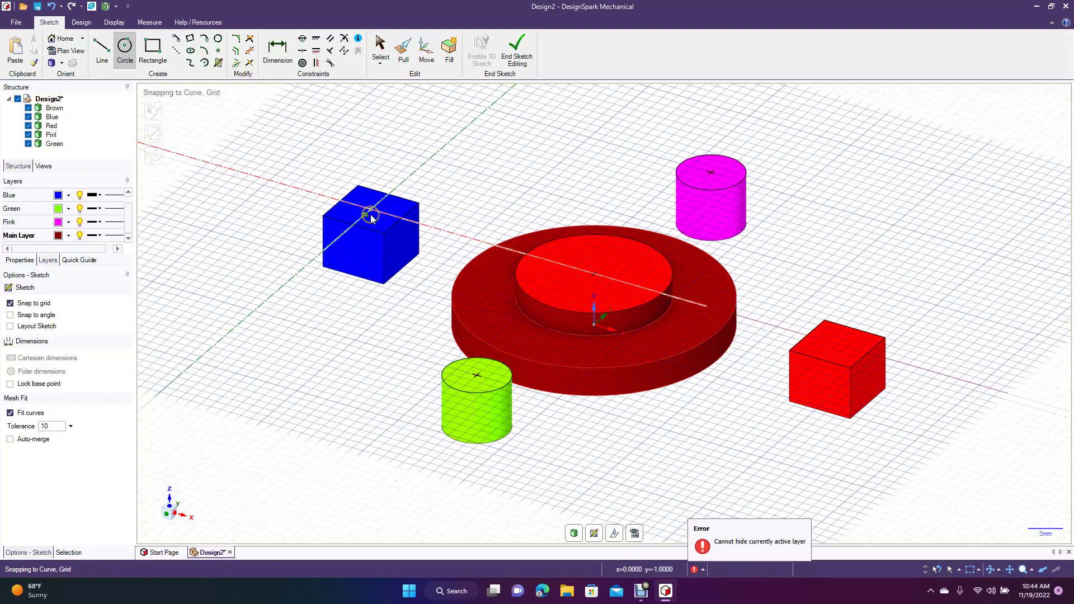
- Give the Blue layer a ZigZag line style and pick the Y axis through the blue cube
{"action": "left_click", "coordinate": [117, 196]}
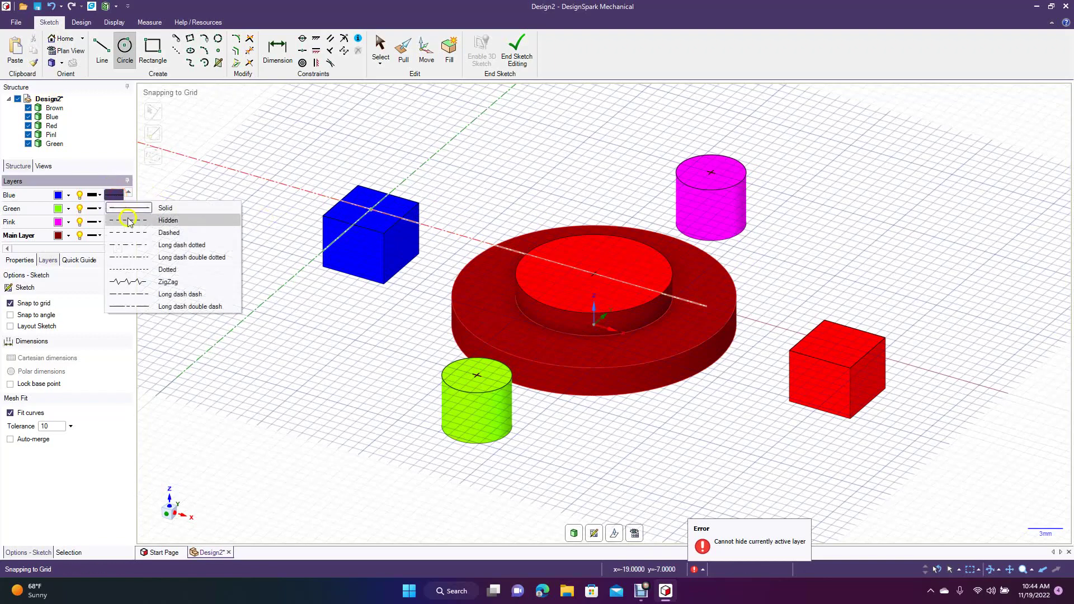
{"action": "left_click", "coordinate": [136, 281]}
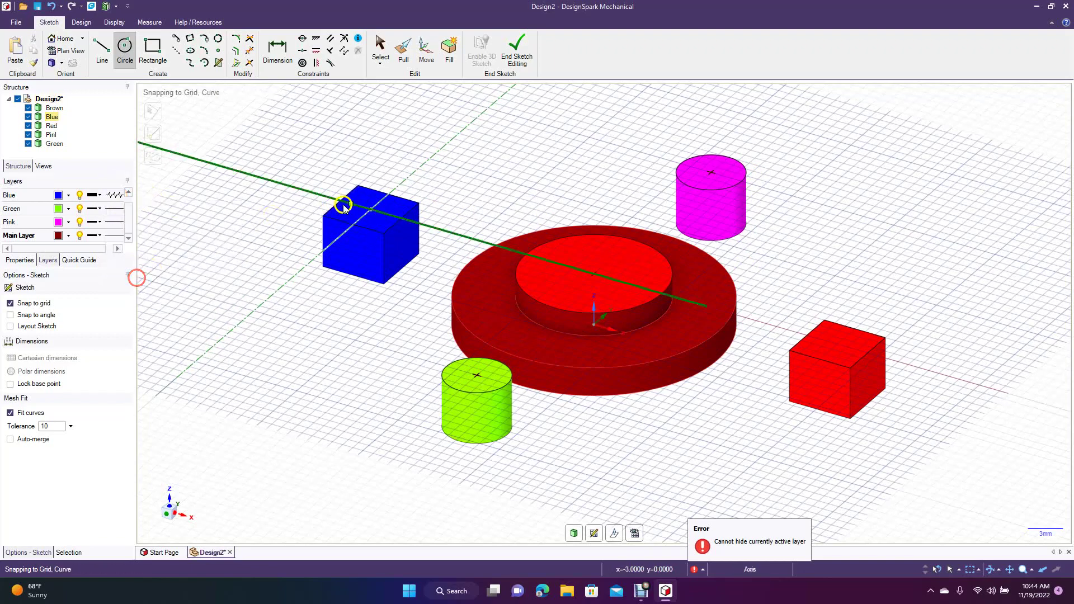
{"action": "left_click", "coordinate": [369, 210]}
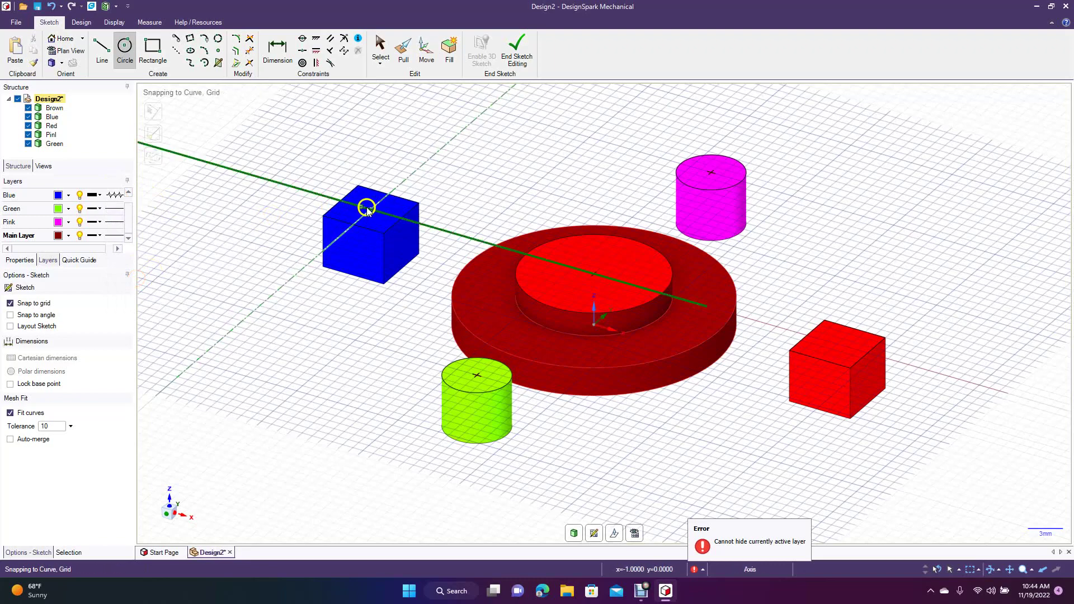
{"action": "left_click", "coordinate": [369, 214]}
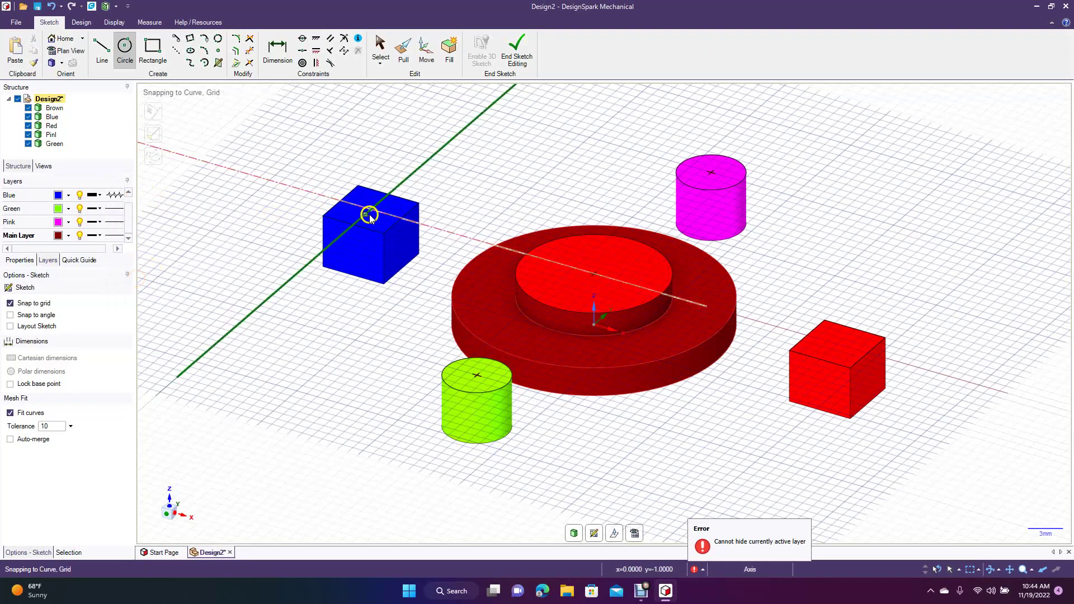
{"action": "left_click", "coordinate": [173, 222]}
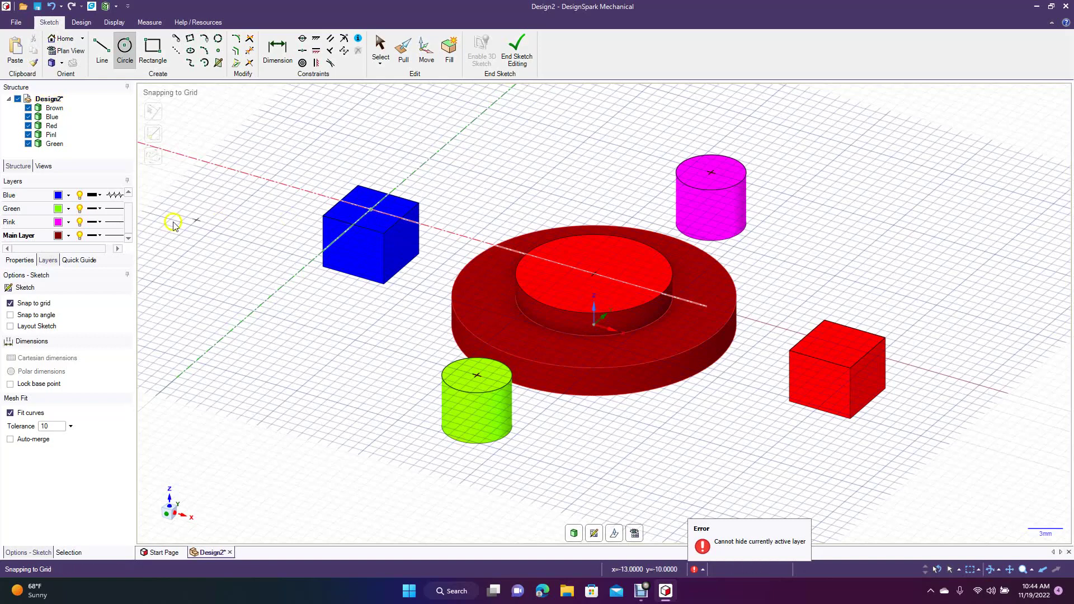
- Return the Blue layer to a Solid line style and centre a circle on the blue cube's top
{"action": "left_click", "coordinate": [118, 197]}
{"action": "left_click", "coordinate": [122, 207]}
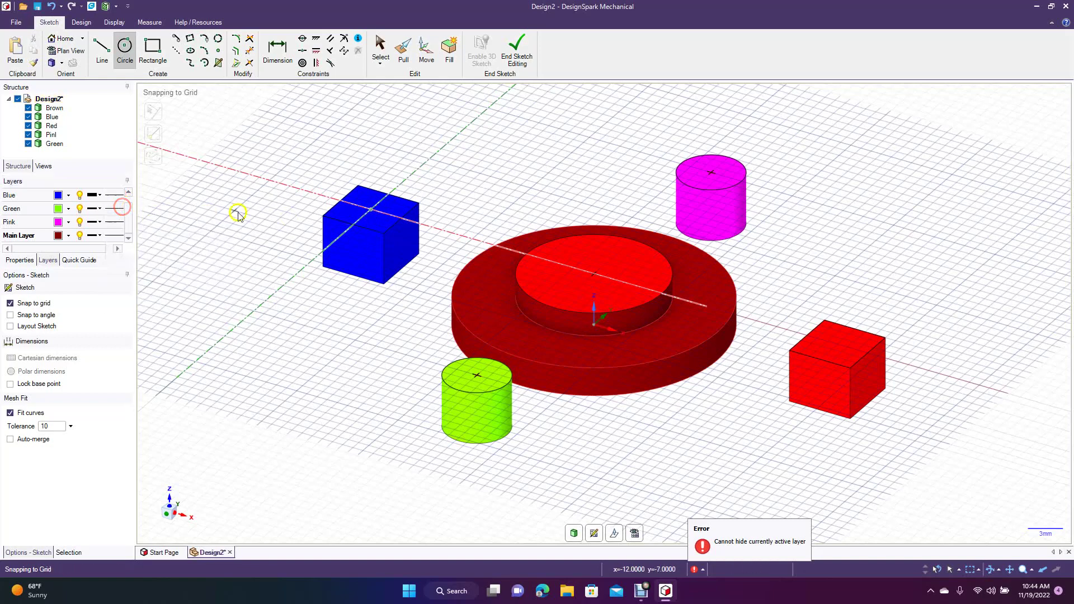
{"action": "left_click", "coordinate": [364, 221]}
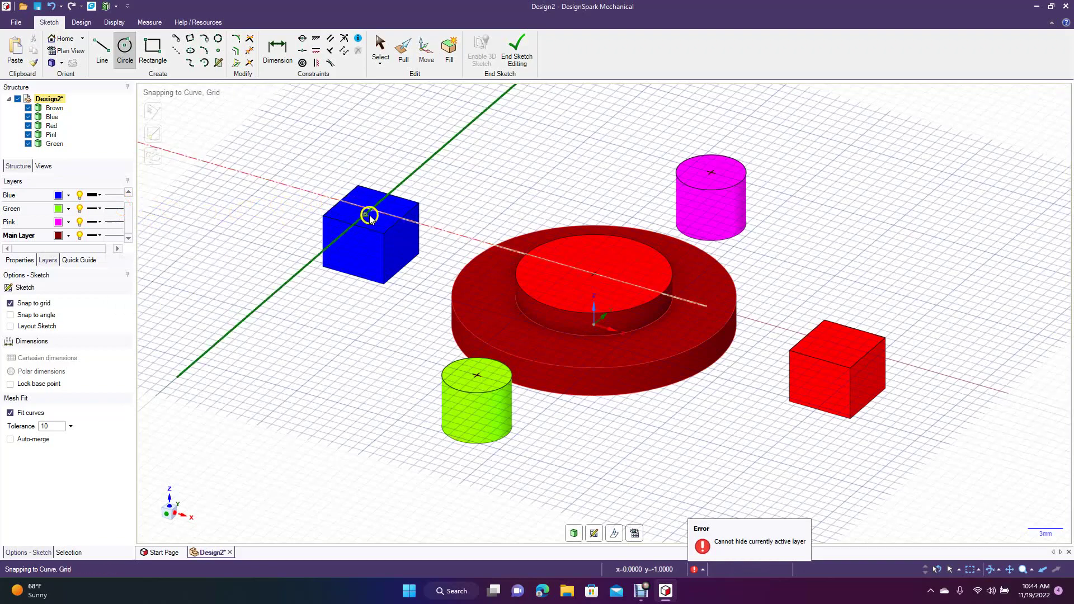
{"action": "left_click", "coordinate": [372, 210]}
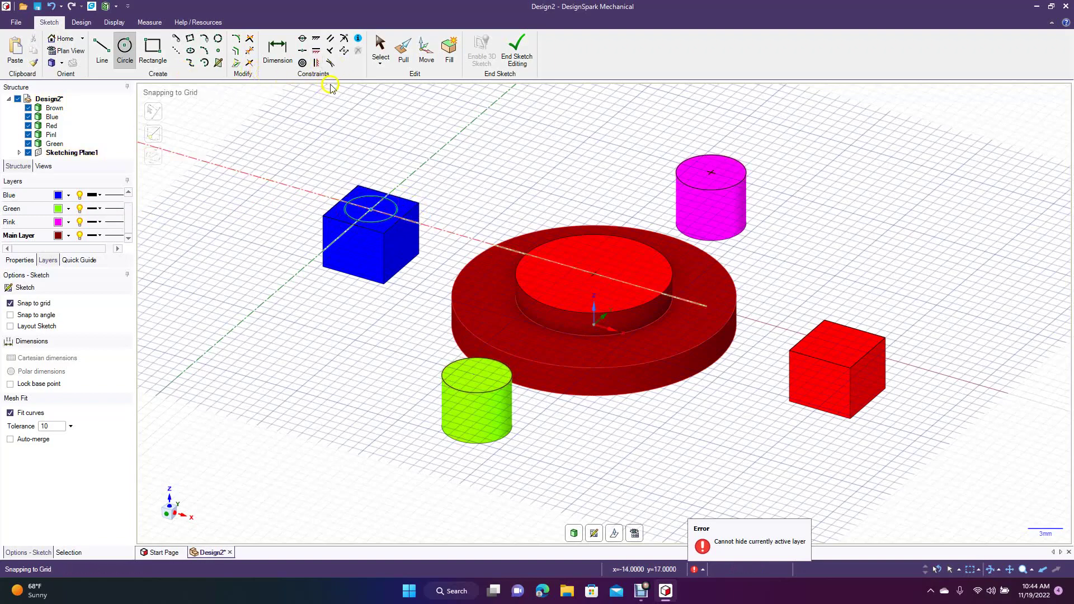
- End the sketch and pull the circle upward into a cylindrical boss on the blue cube
{"action": "left_click", "coordinate": [517, 50]}
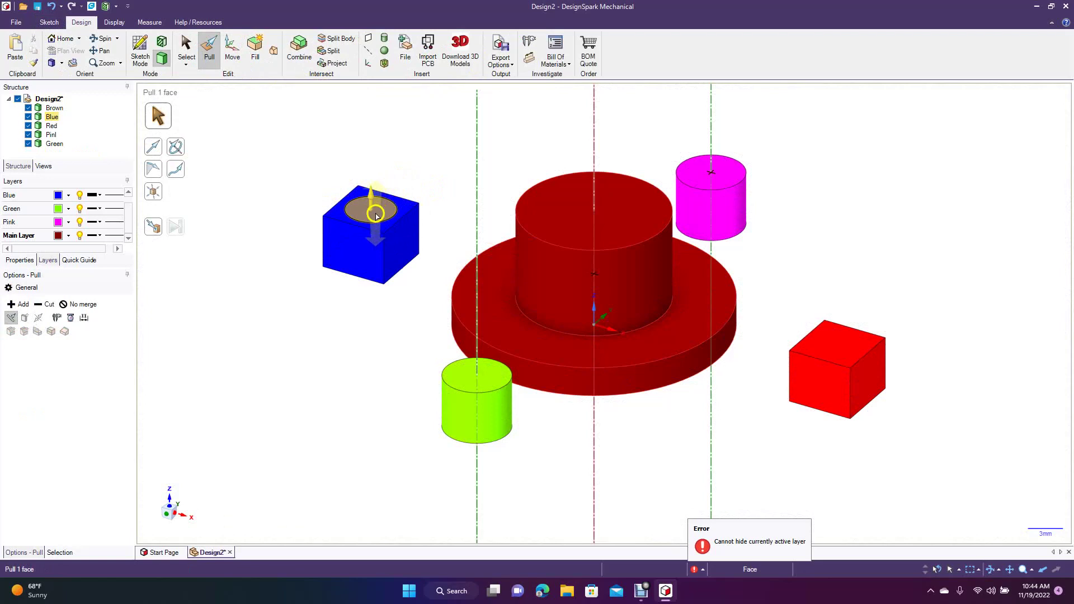
{"action": "left_click_drag", "start_coordinate": [376, 215], "coordinate": [359, 168]}
{"action": "left_click", "coordinate": [367, 252]}
{"action": "left_click", "coordinate": [368, 184]}
{"action": "key", "text": "Escape"}
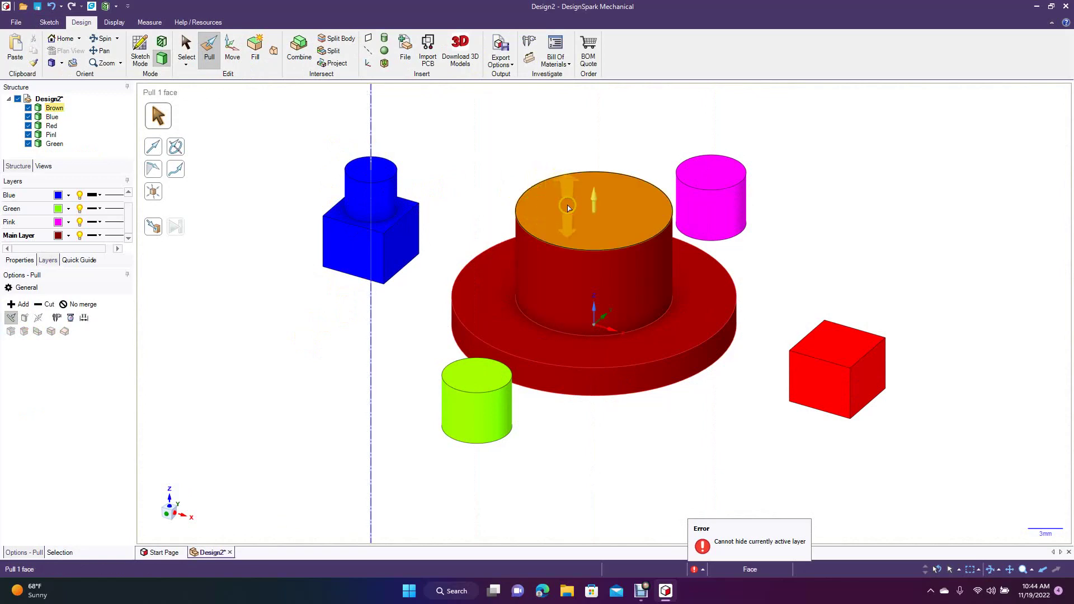
{"action": "left_click", "coordinate": [365, 194]}
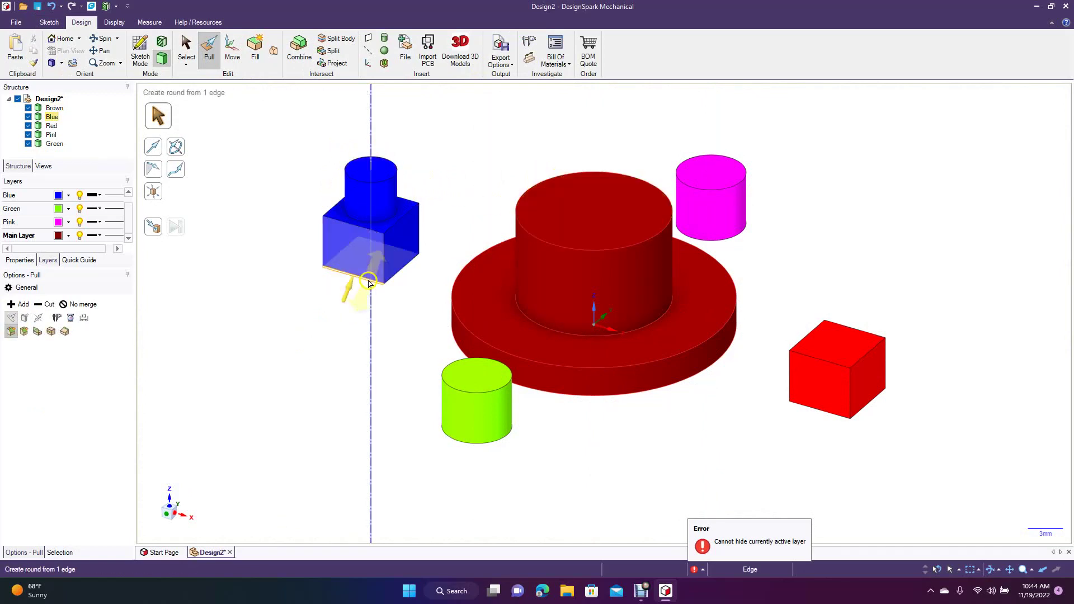
{"action": "key", "text": "Escape"}
{"action": "left_click", "coordinate": [375, 159]}
{"action": "key", "text": "Escape"}
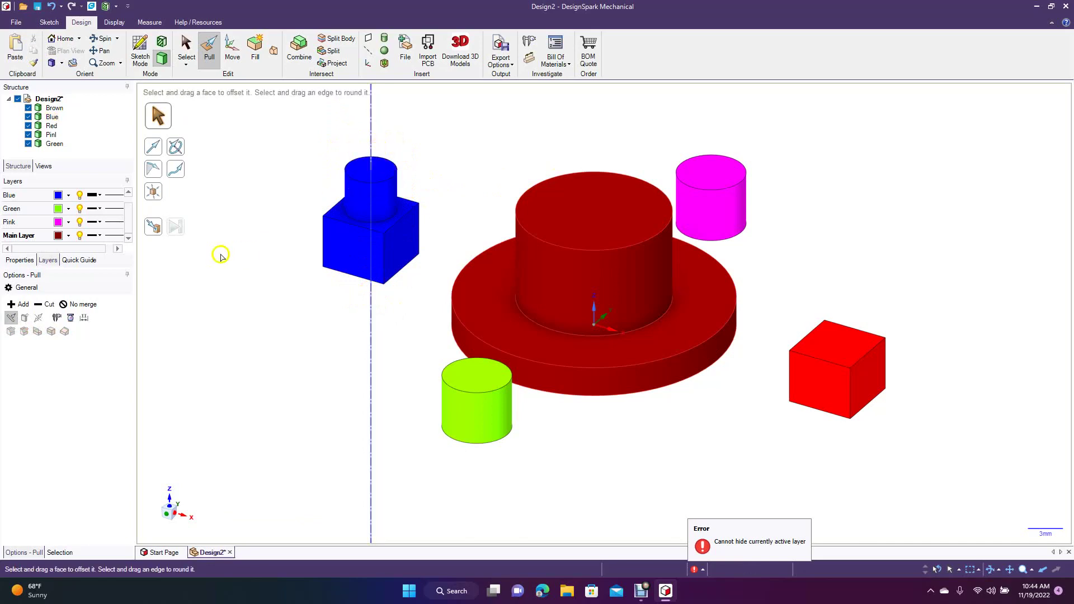
- Set the Blue layer's line weight to Medium (0.53mm), then to a thick weight, and return to sketching
{"action": "left_click", "coordinate": [97, 194]}
{"action": "left_click", "coordinate": [108, 221]}
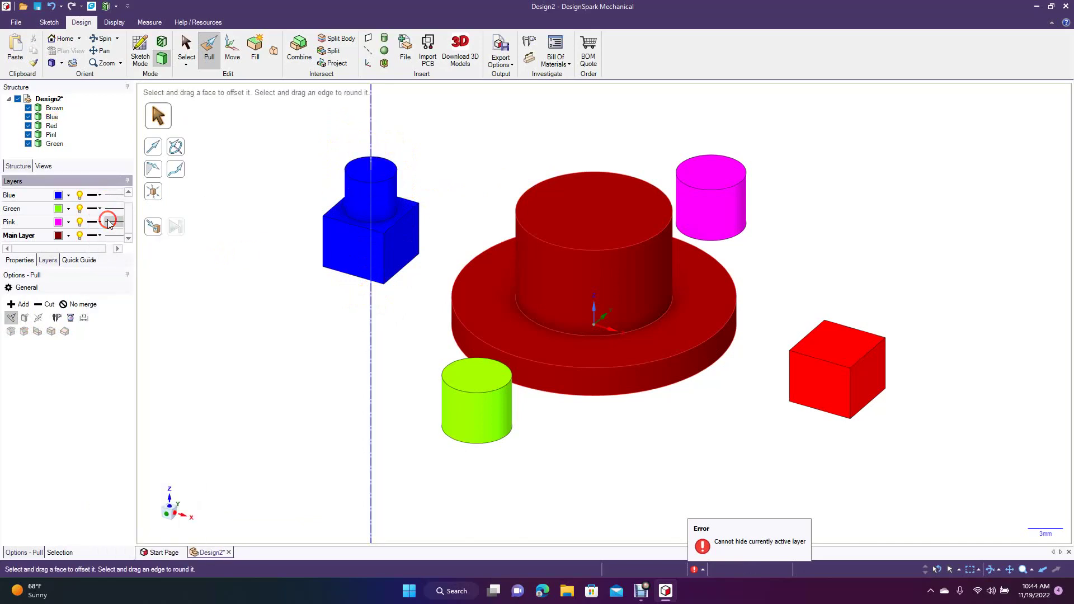
{"action": "left_click", "coordinate": [372, 167]}
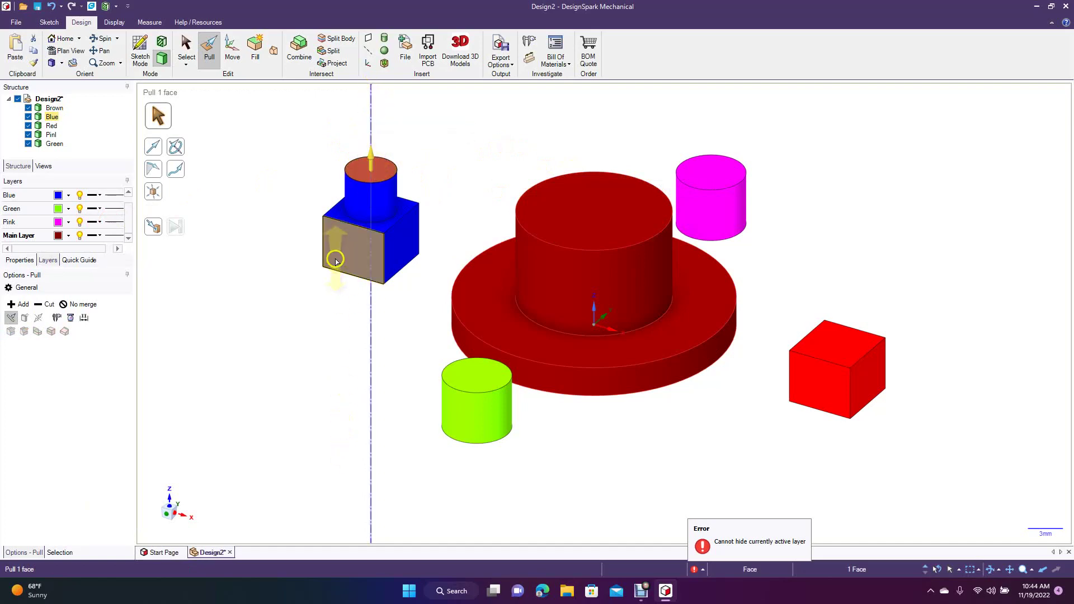
{"action": "left_click", "coordinate": [99, 195]}
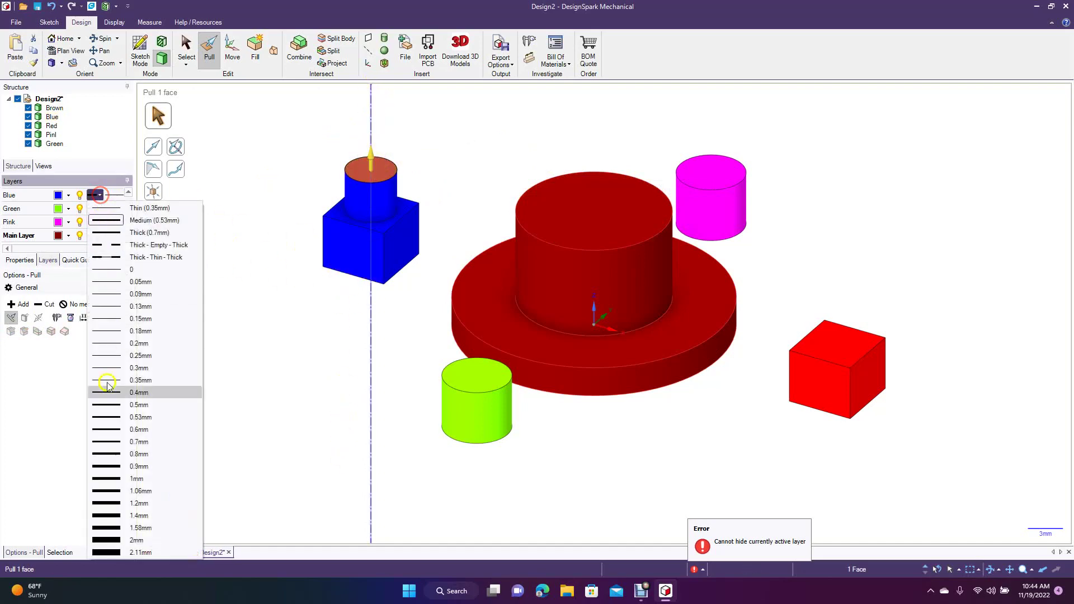
{"action": "left_click", "coordinate": [122, 540]}
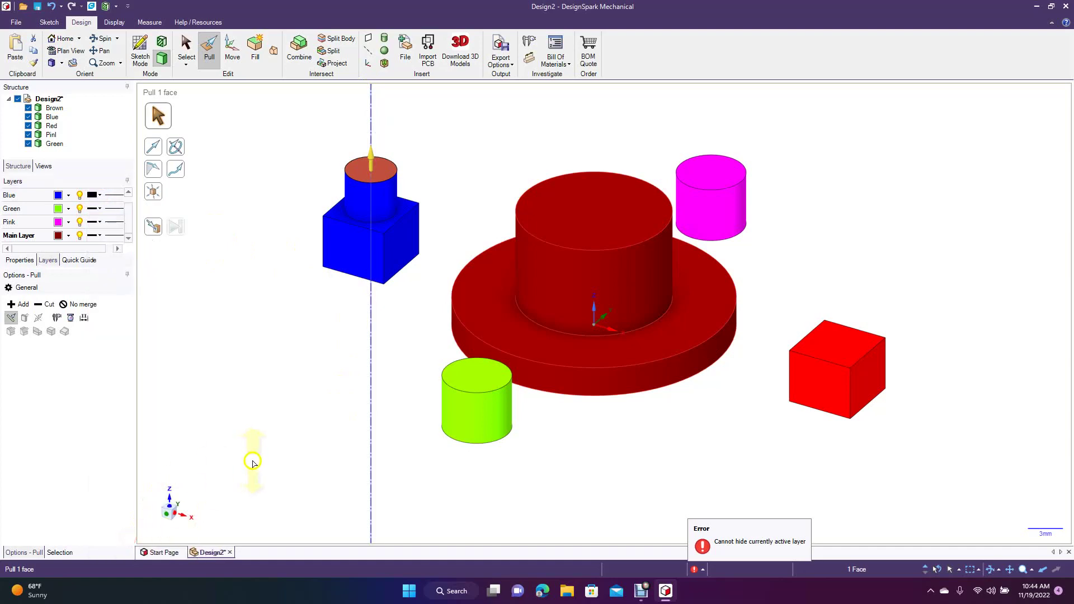
{"action": "left_click", "coordinate": [259, 460]}
{"action": "left_click", "coordinate": [571, 312]}
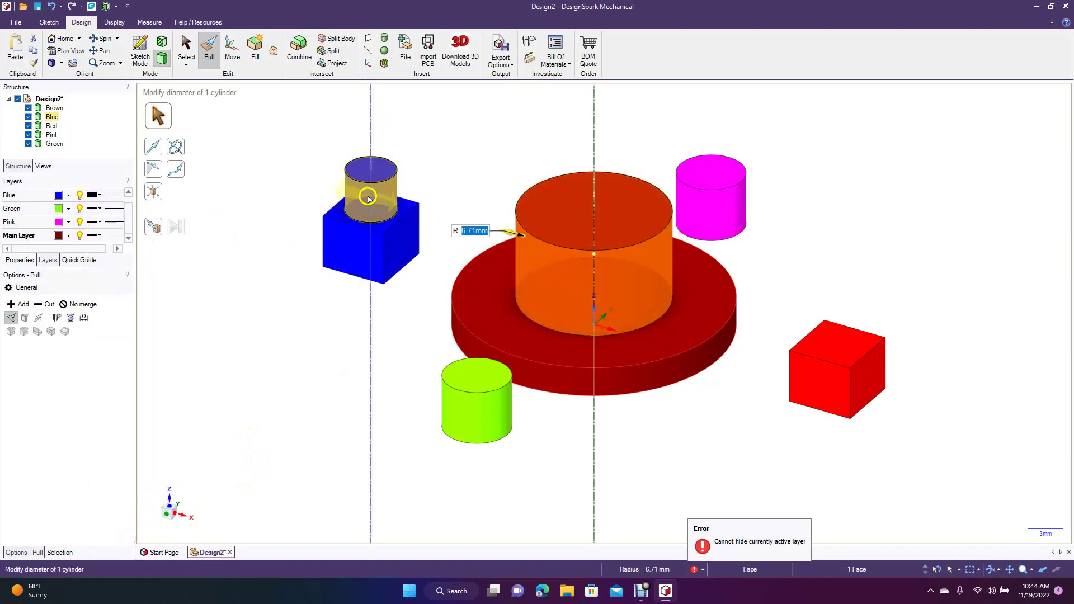
{"action": "left_click", "coordinate": [434, 173]}
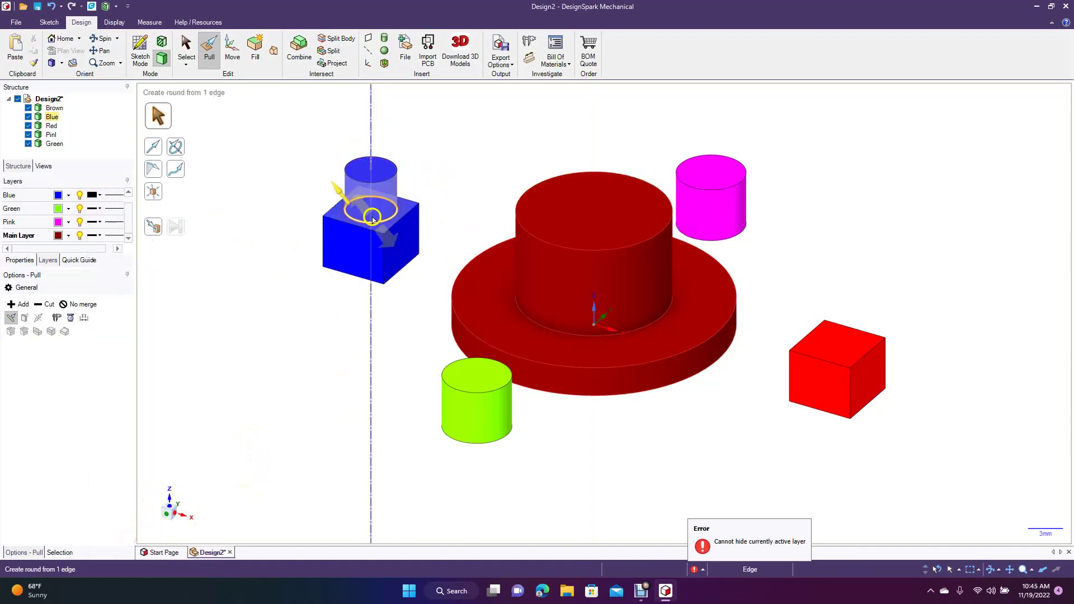
{"action": "left_click", "coordinate": [140, 51]}
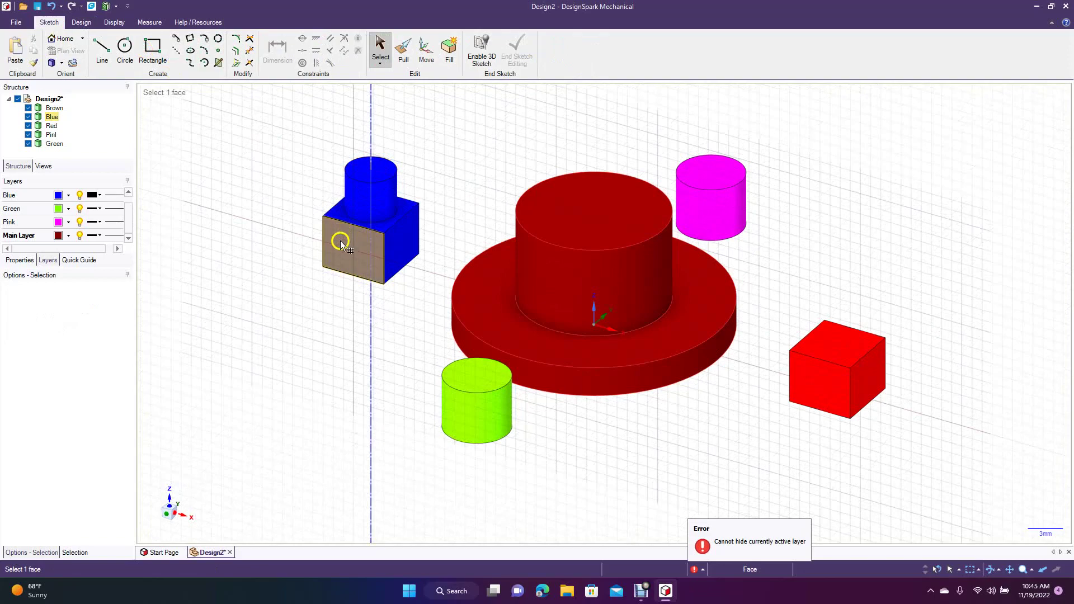
- Pick a model face as the sketch plane, then end sketch editing without drawing anything
{"action": "left_click", "coordinate": [615, 224]}
{"action": "left_click", "coordinate": [125, 50]}
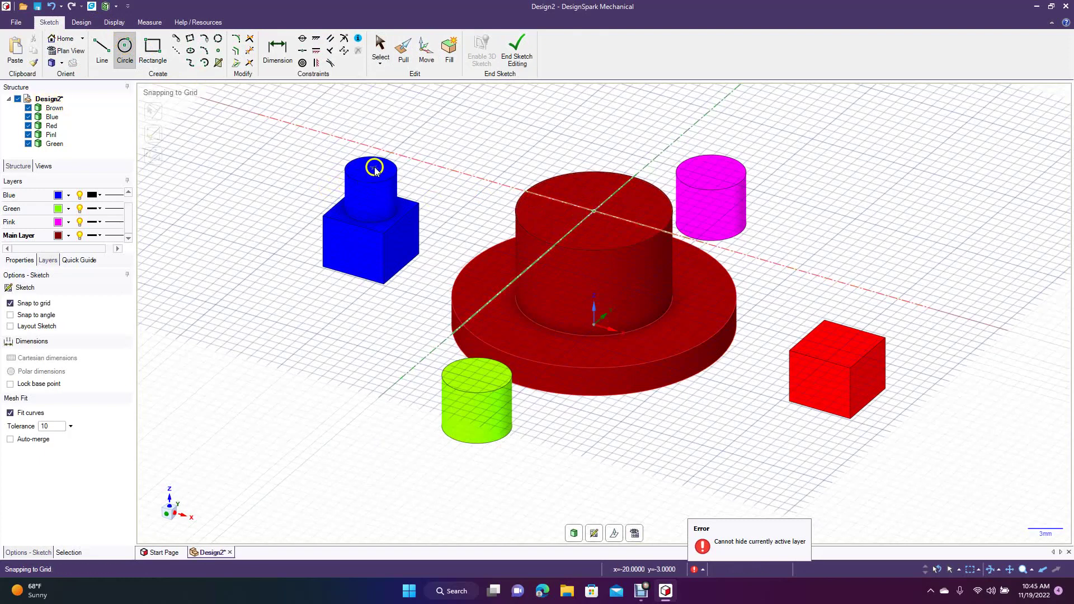
{"action": "left_click", "coordinate": [381, 45]}
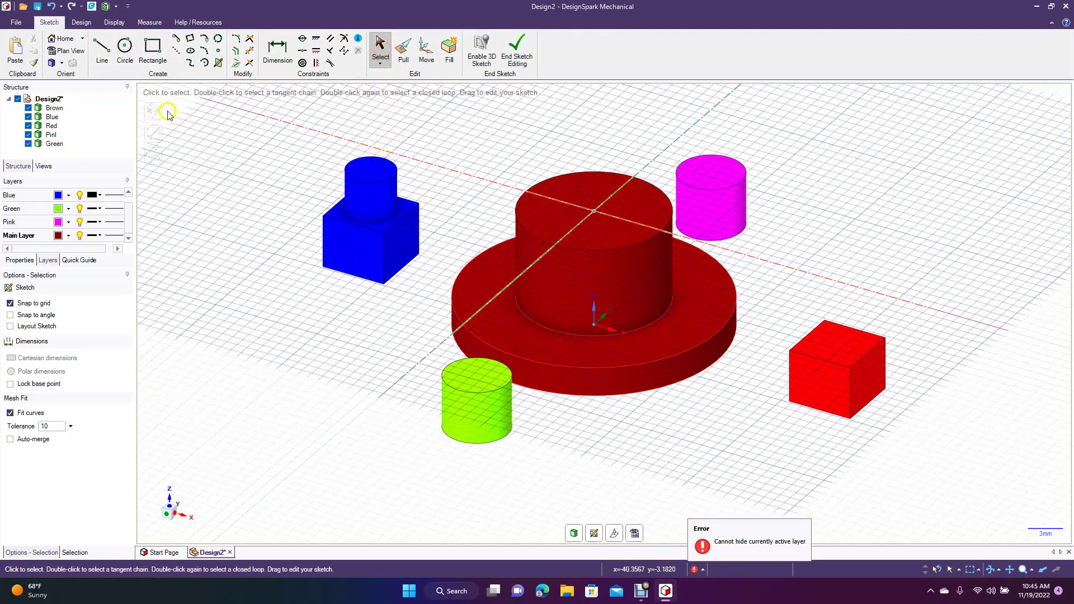
{"action": "left_click", "coordinate": [517, 51]}
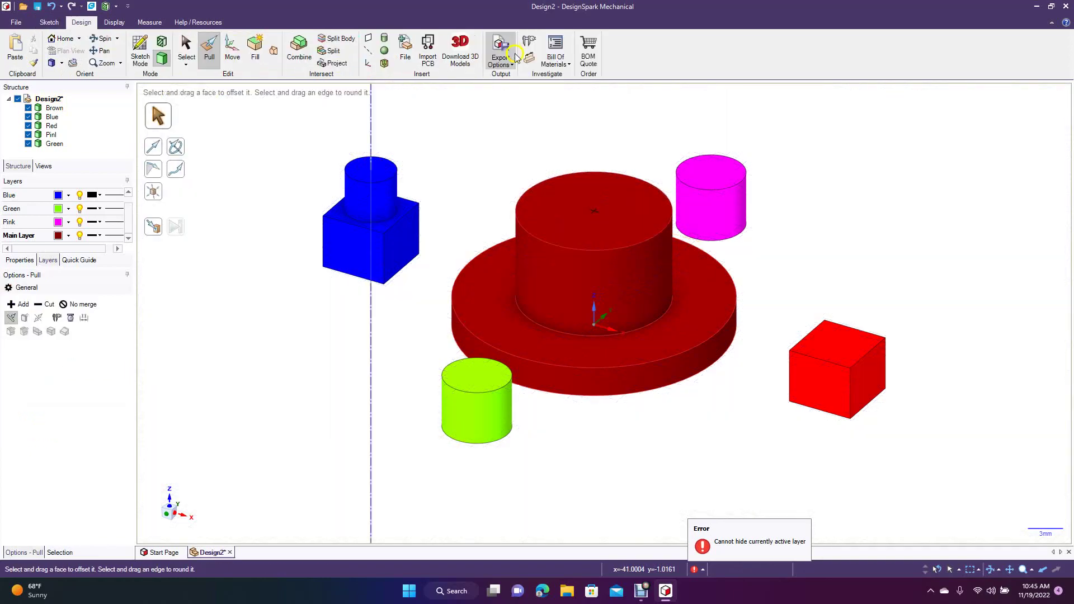
- Change the Blue layer's line weight to Medium (0.53mm), leaving its line style unchanged
{"action": "left_click", "coordinate": [99, 195]}
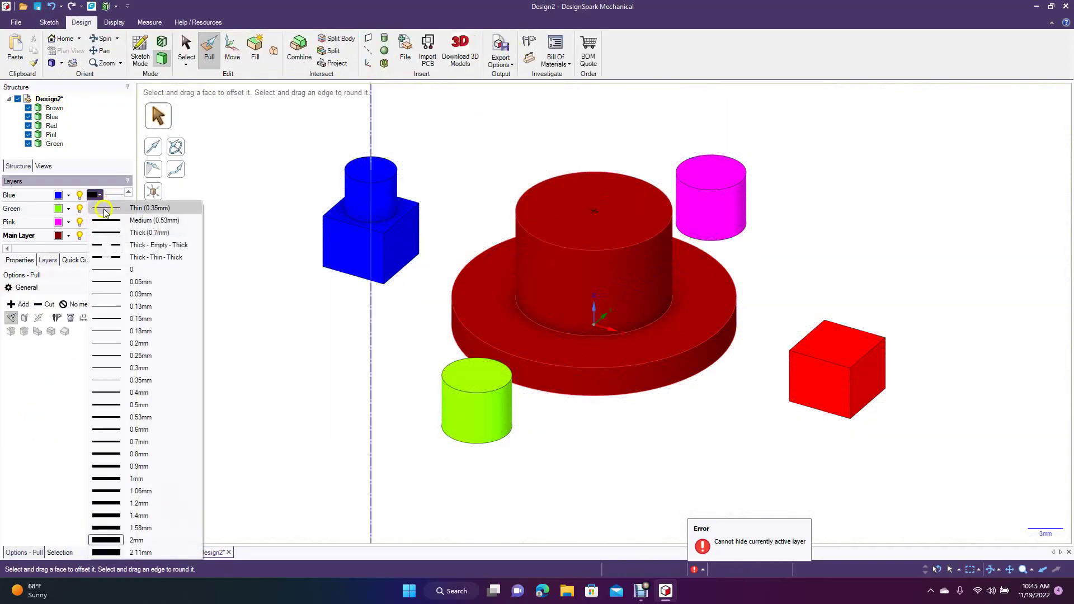
{"action": "left_click", "coordinate": [104, 219]}
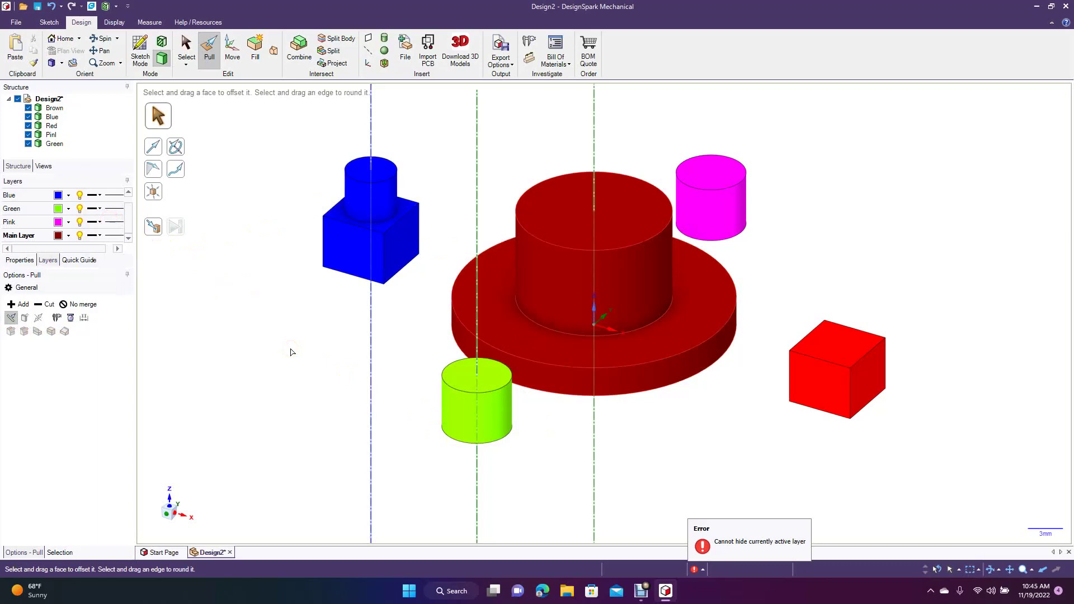
{"action": "left_click", "coordinate": [109, 197]}
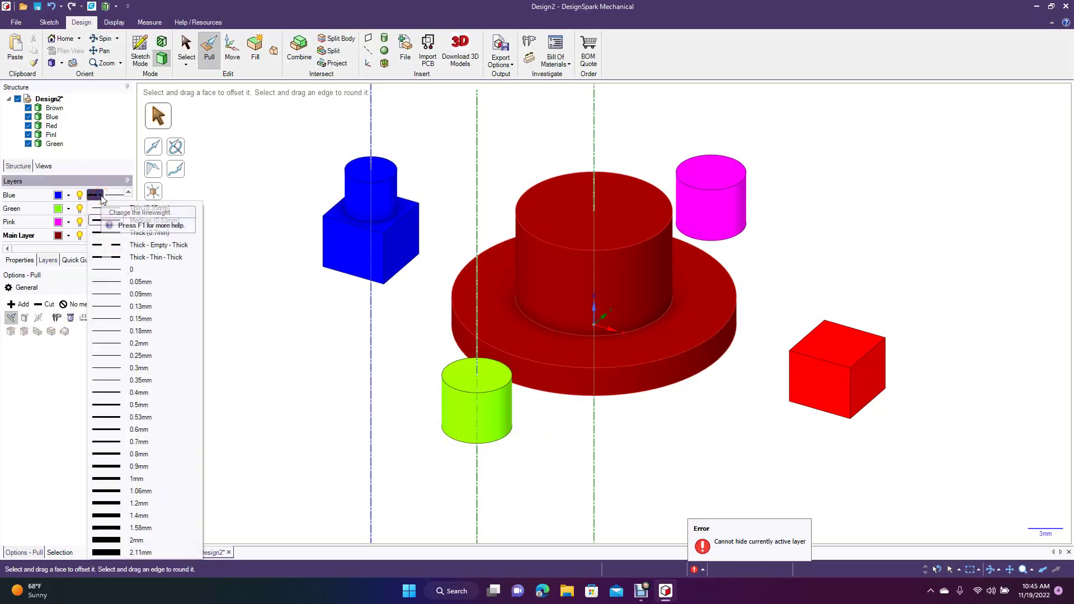
{"action": "left_click", "coordinate": [98, 195]}
{"action": "left_click", "coordinate": [117, 196]}
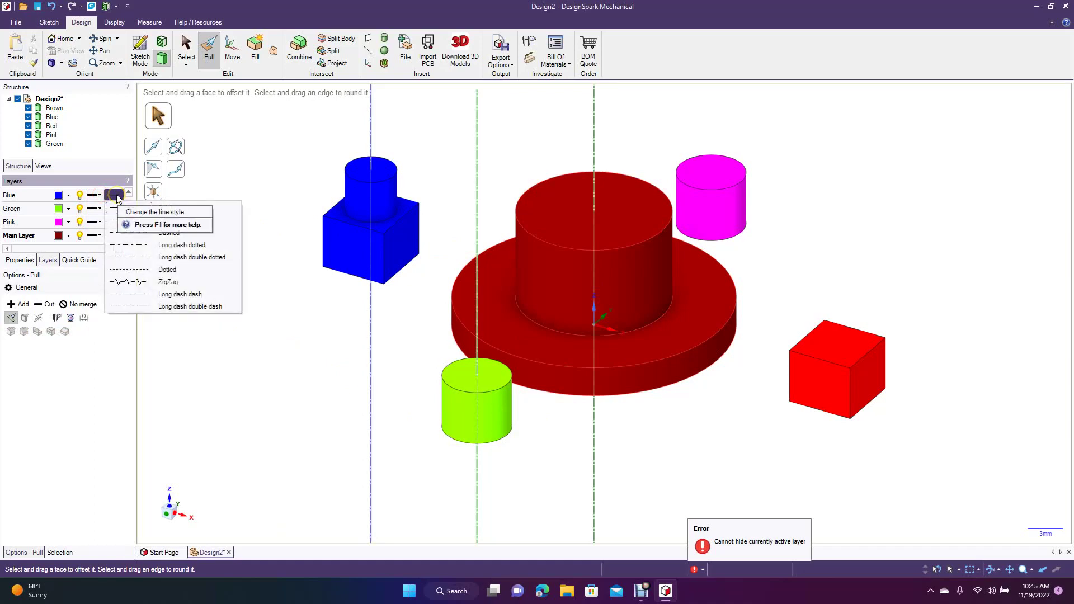
{"action": "left_click", "coordinate": [116, 194]}
{"action": "left_click", "coordinate": [273, 311]}
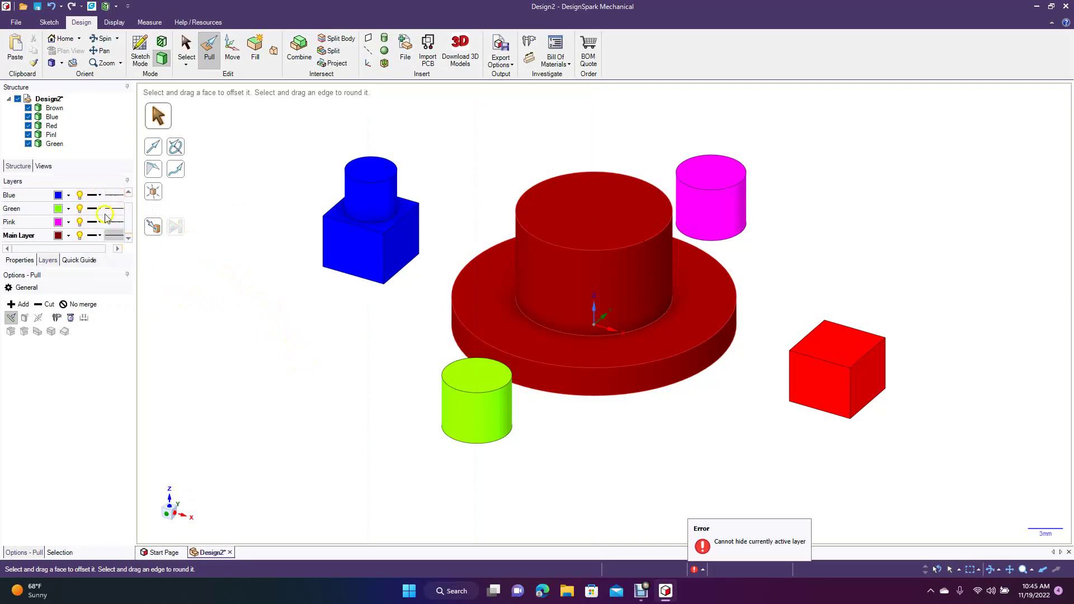
- Hide the Blue, Green, Pink and Layer0 layers
{"action": "left_click", "coordinate": [79, 195]}
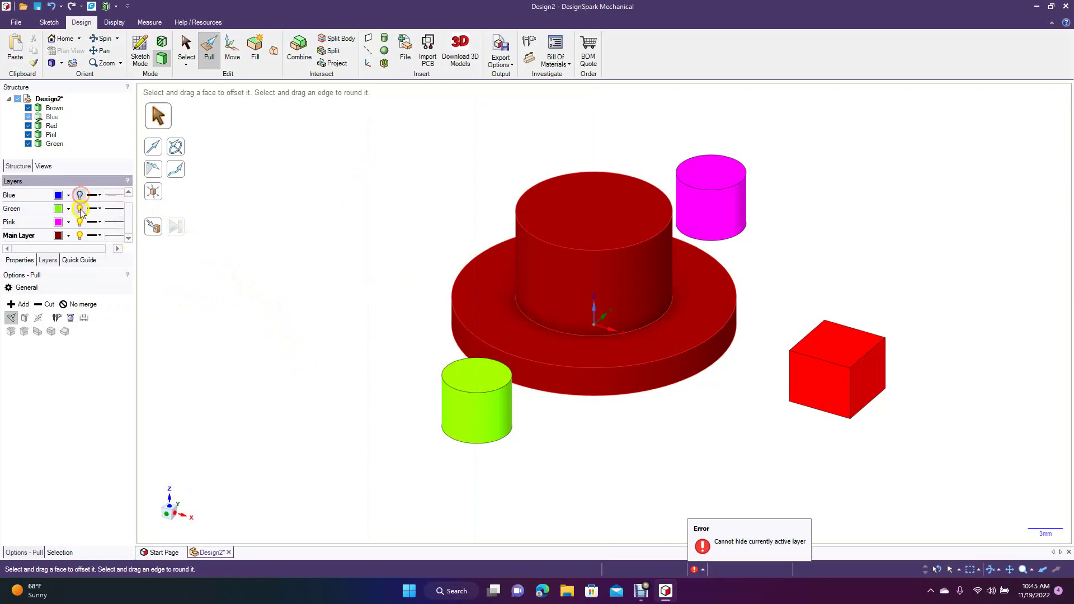
{"action": "left_click", "coordinate": [80, 208]}
{"action": "left_click", "coordinate": [80, 222]}
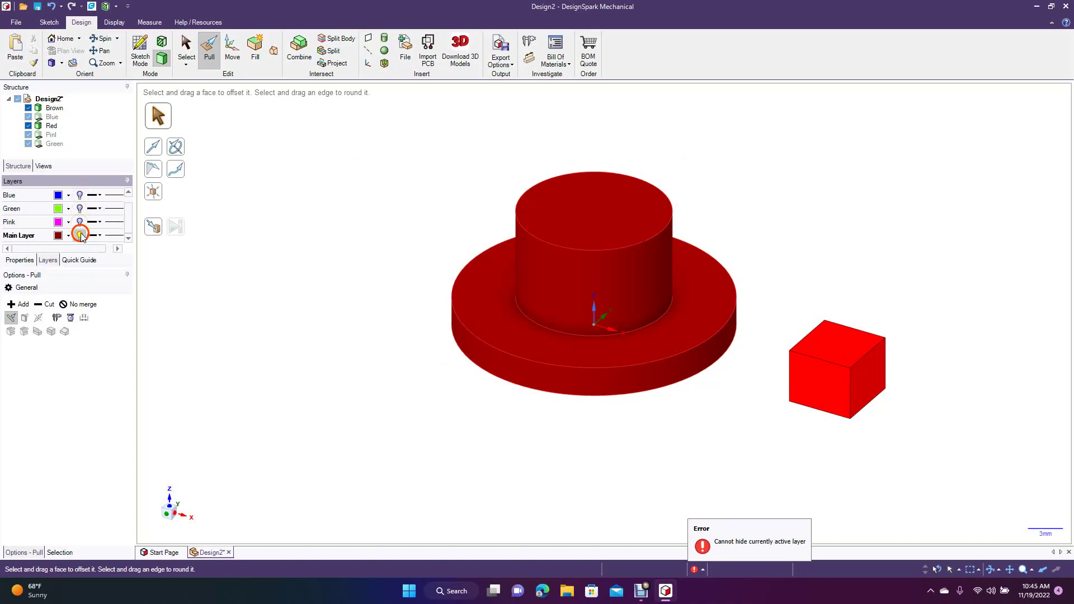
{"action": "left_click", "coordinate": [127, 208]}
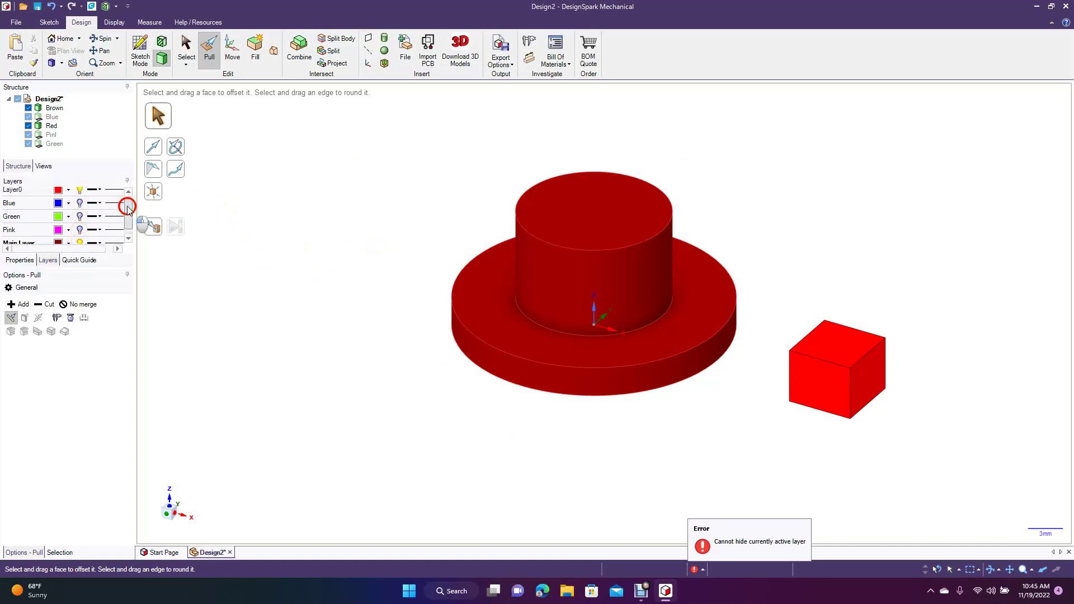
{"action": "left_click", "coordinate": [80, 190]}
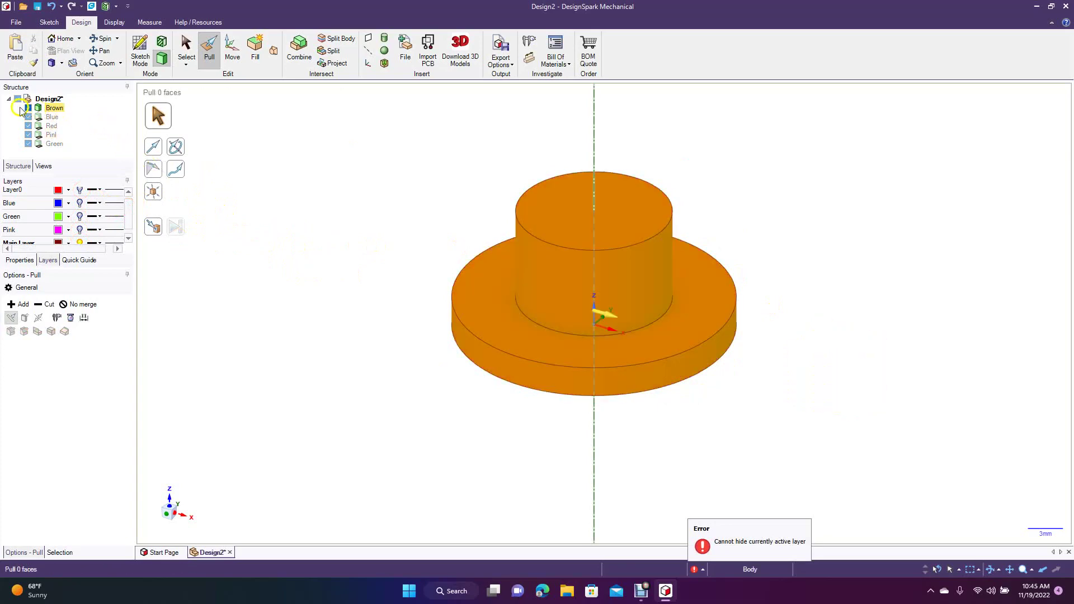
{"action": "left_click", "coordinate": [88, 146]}
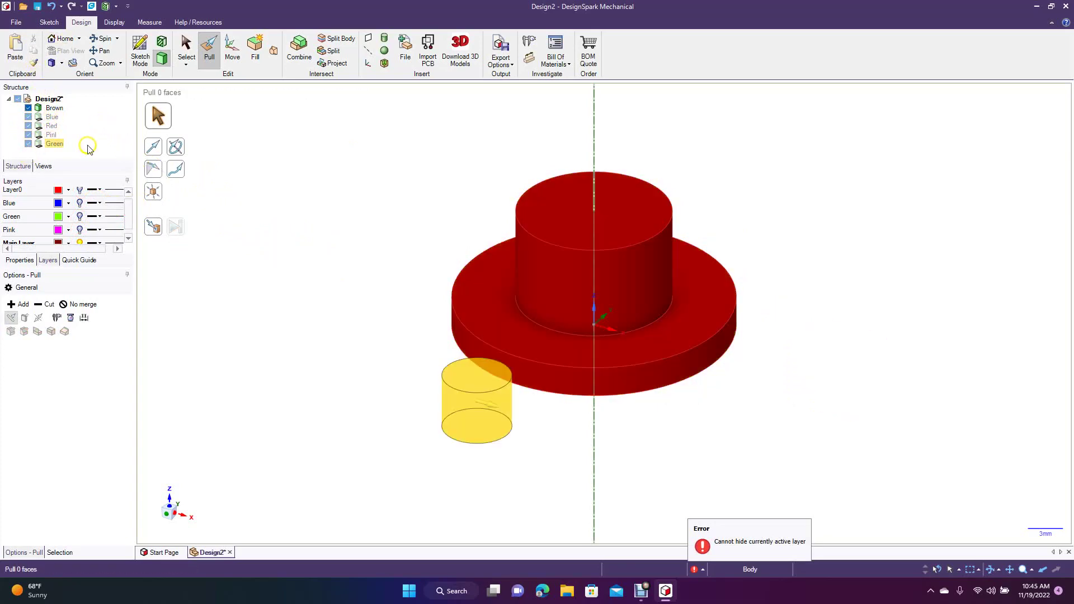
{"action": "left_click_drag", "start_coordinate": [133, 222], "coordinate": [132, 216]}
- Turn Layer0, Blue, Green and Pink back on, then make Layer0 the chosen layer
{"action": "left_click", "coordinate": [80, 193]}
{"action": "left_click", "coordinate": [80, 206]}
{"action": "left_click", "coordinate": [80, 220]}
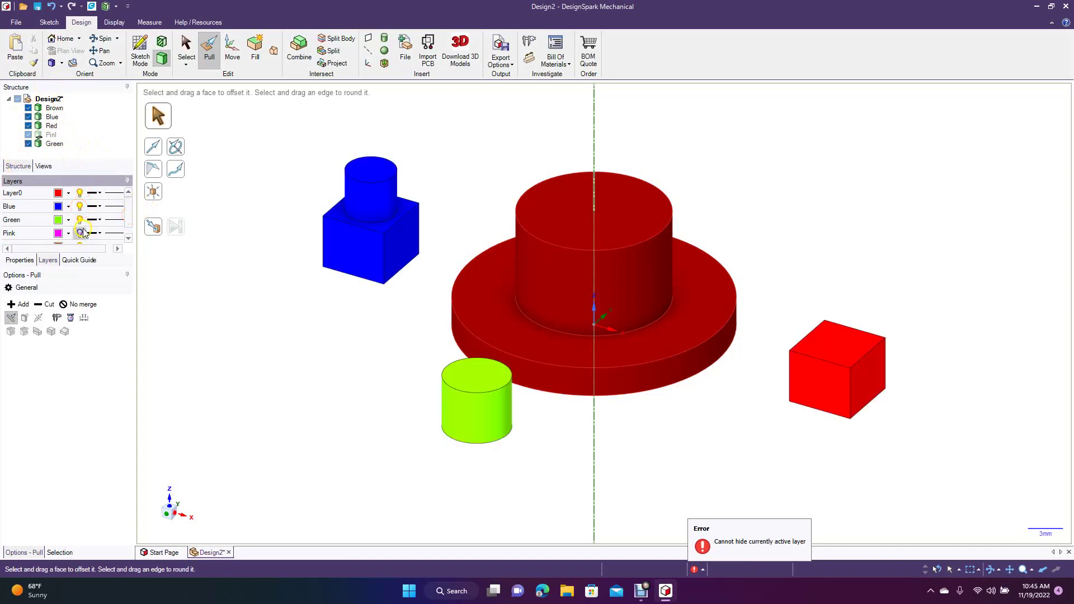
{"action": "left_click", "coordinate": [79, 233]}
{"action": "mouse_move", "coordinate": [127, 213]}
{"action": "left_mouse_down"}
{"action": "mouse_move", "coordinate": [125, 223]}
{"action": "mouse_move", "coordinate": [126, 205]}
{"action": "left_mouse_up"}
{"action": "left_click", "coordinate": [360, 222]}
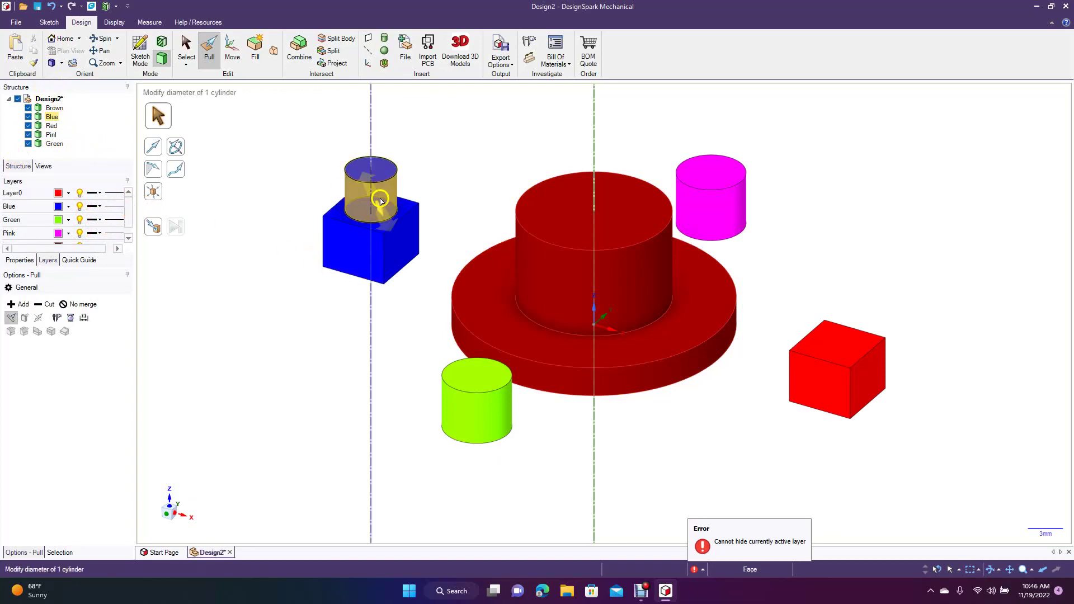
{"action": "left_click", "coordinate": [52, 128]}
{"action": "left_click", "coordinate": [283, 415]}
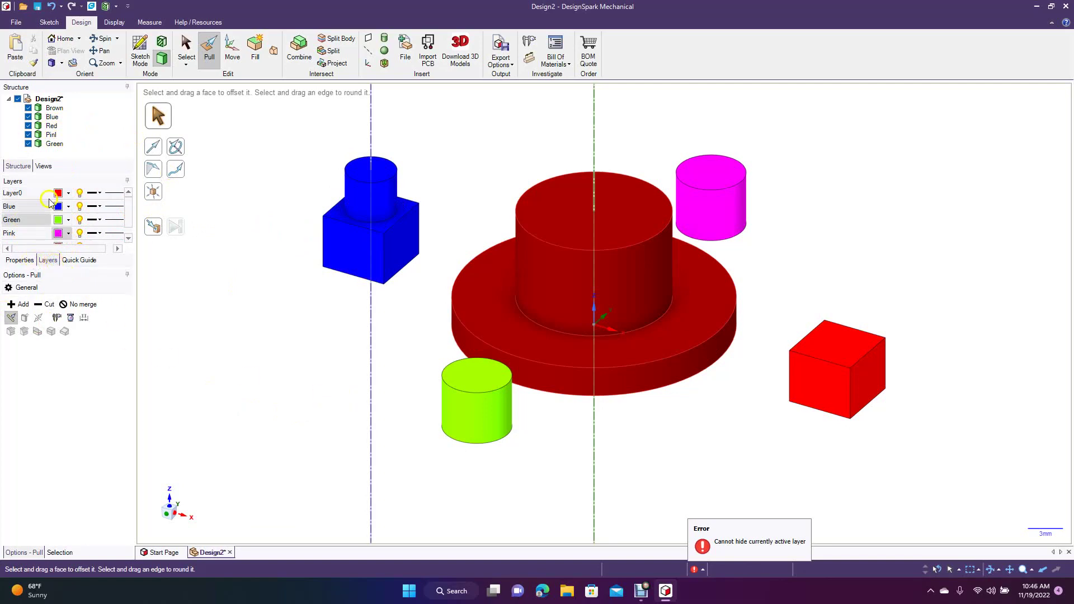
{"action": "left_click_drag", "start_coordinate": [128, 210], "coordinate": [128, 198]}
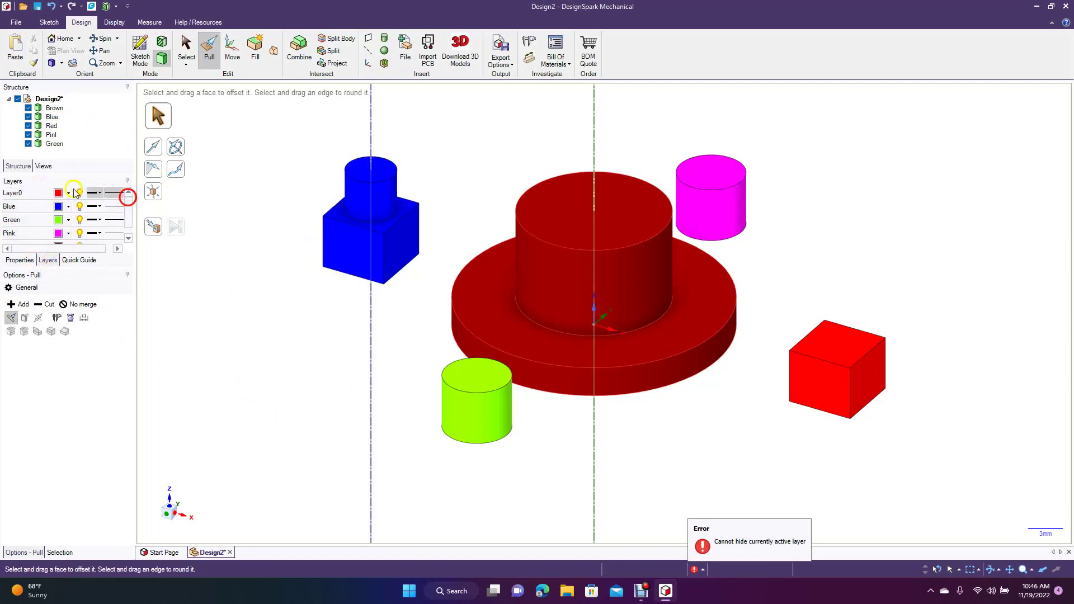
{"action": "left_click", "coordinate": [20, 194]}
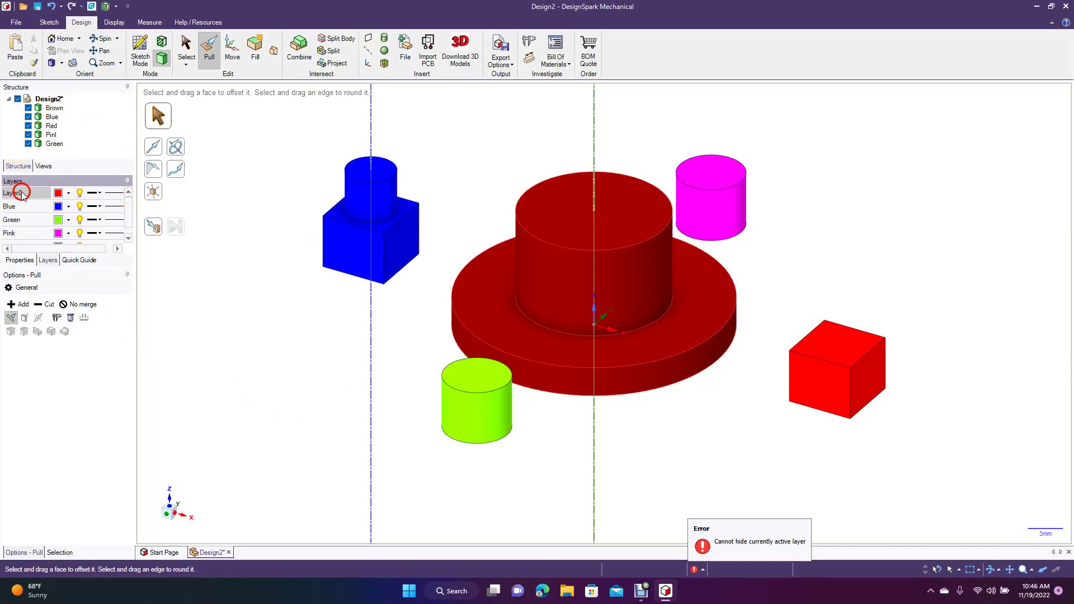
{"action": "right_click", "coordinate": [21, 196]}
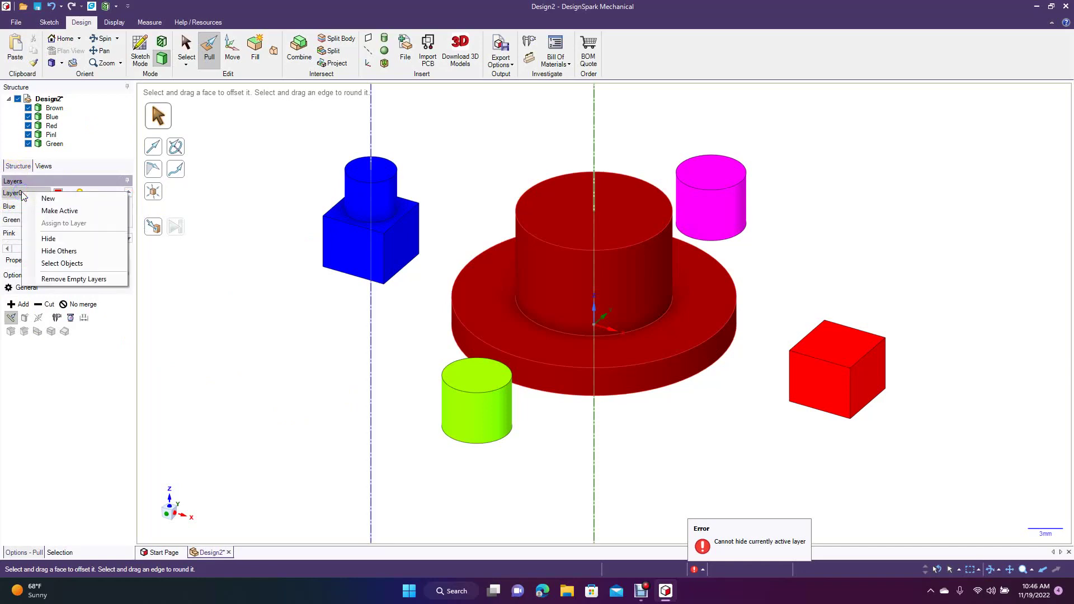
{"action": "left_click", "coordinate": [164, 270]}
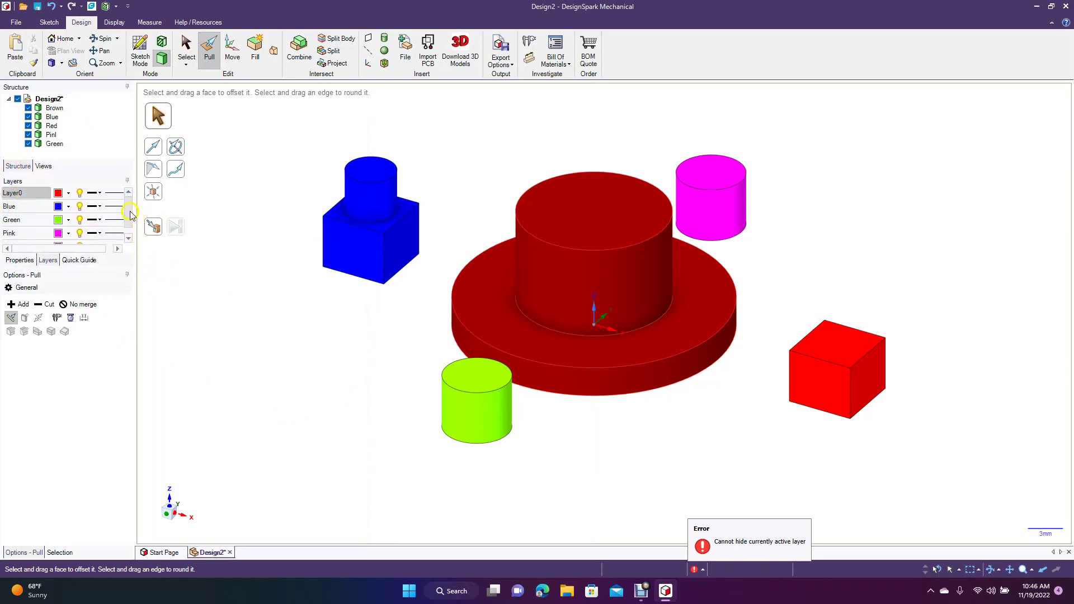
{"action": "left_click", "coordinate": [128, 229]}
{"action": "right_click", "coordinate": [31, 236]}
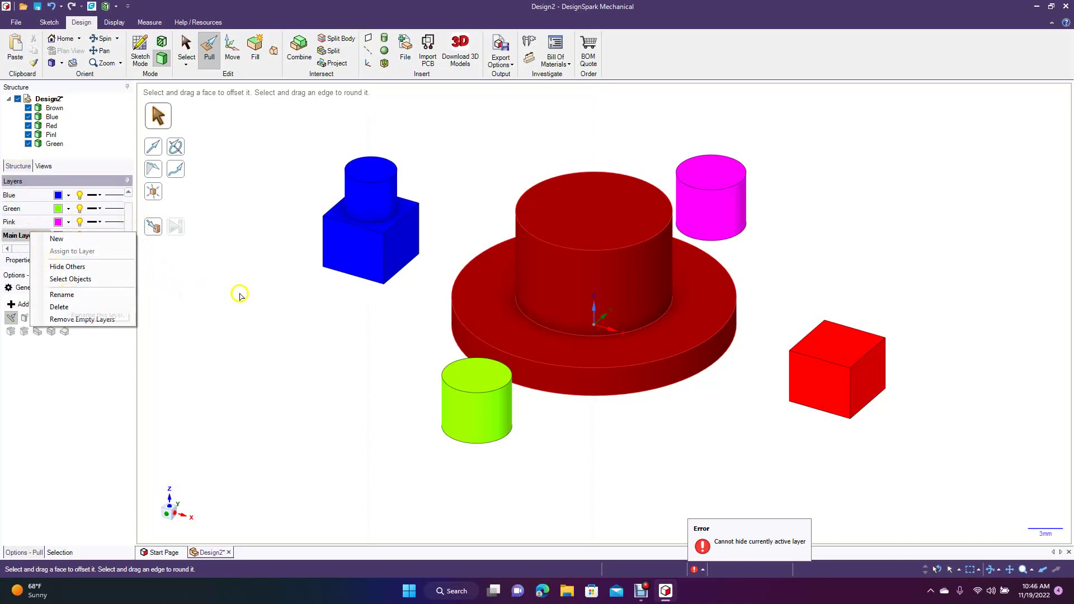
{"action": "left_click", "coordinate": [242, 296]}
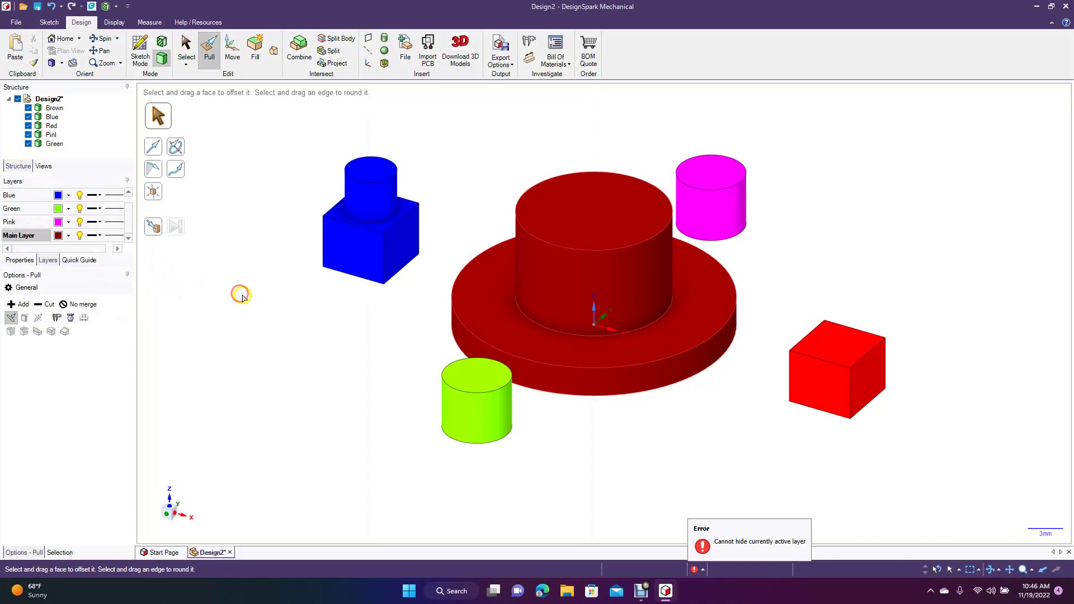
{"action": "left_click", "coordinate": [68, 223]}
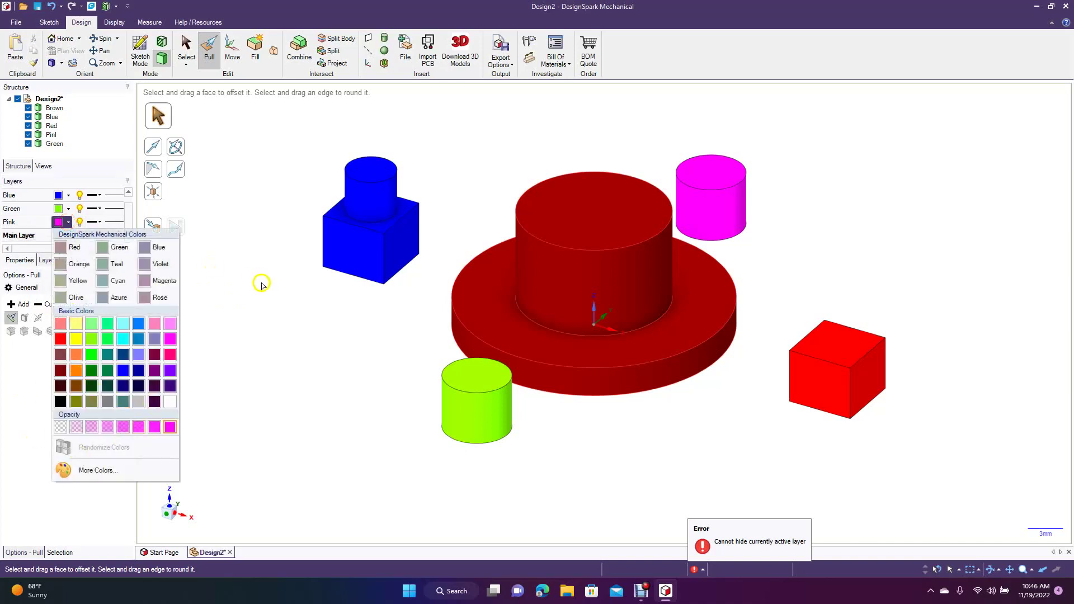
{"action": "left_click", "coordinate": [274, 299]}
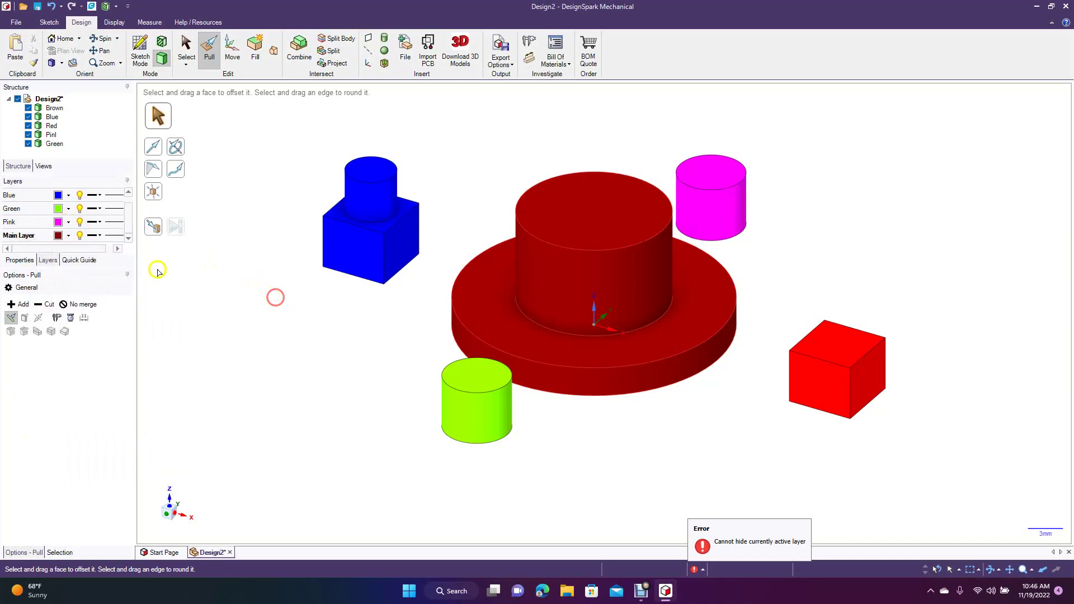
{"action": "left_click", "coordinate": [80, 194]}
{"action": "left_click", "coordinate": [80, 208]}
{"action": "left_click", "coordinate": [79, 194]}
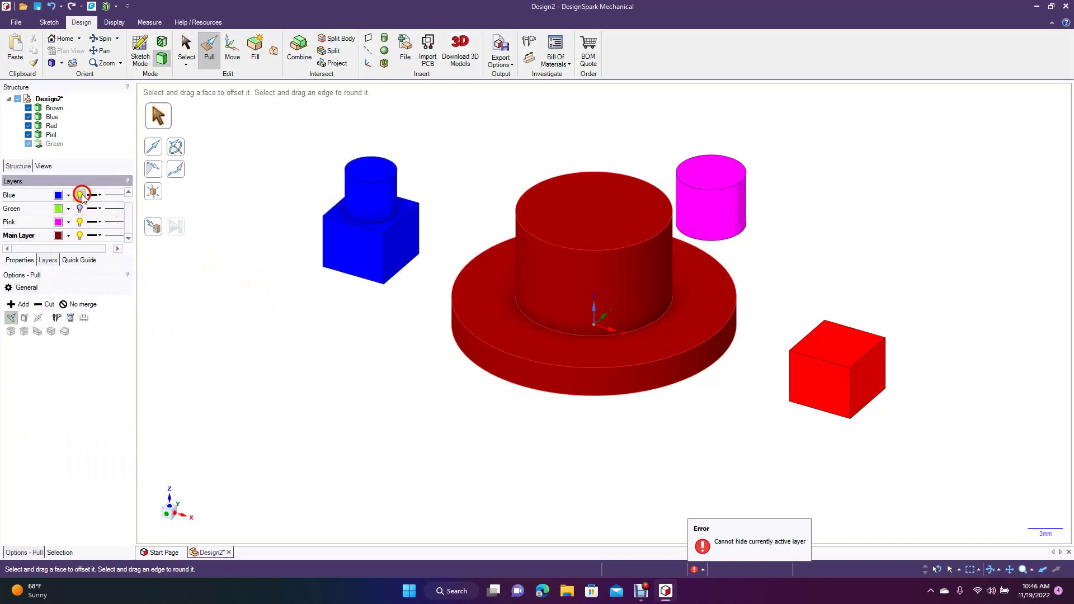
{"action": "left_click", "coordinate": [80, 210]}
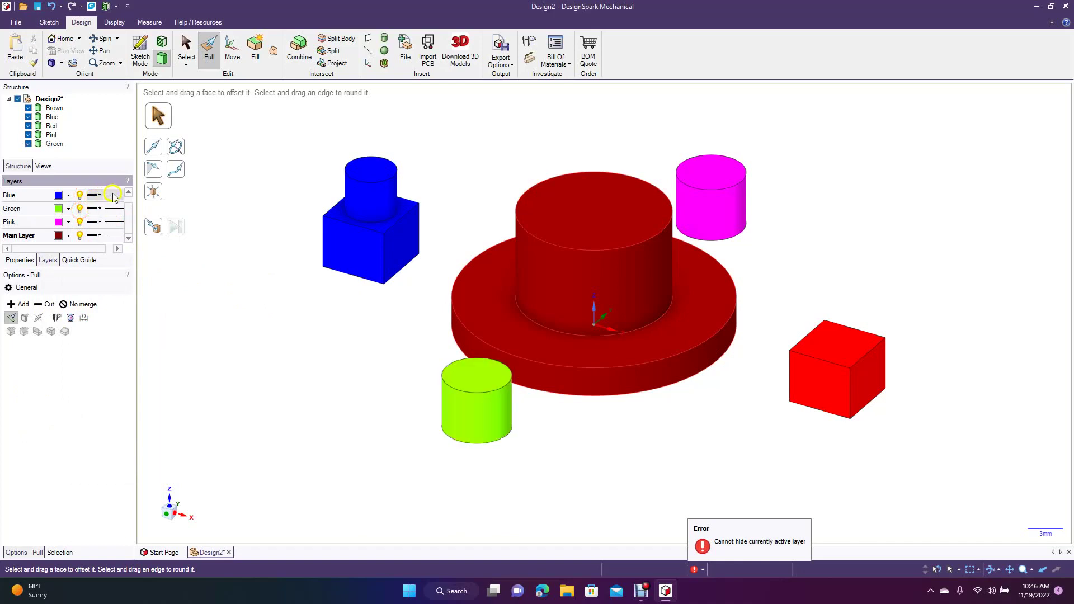
{"action": "left_click", "coordinate": [264, 309]}
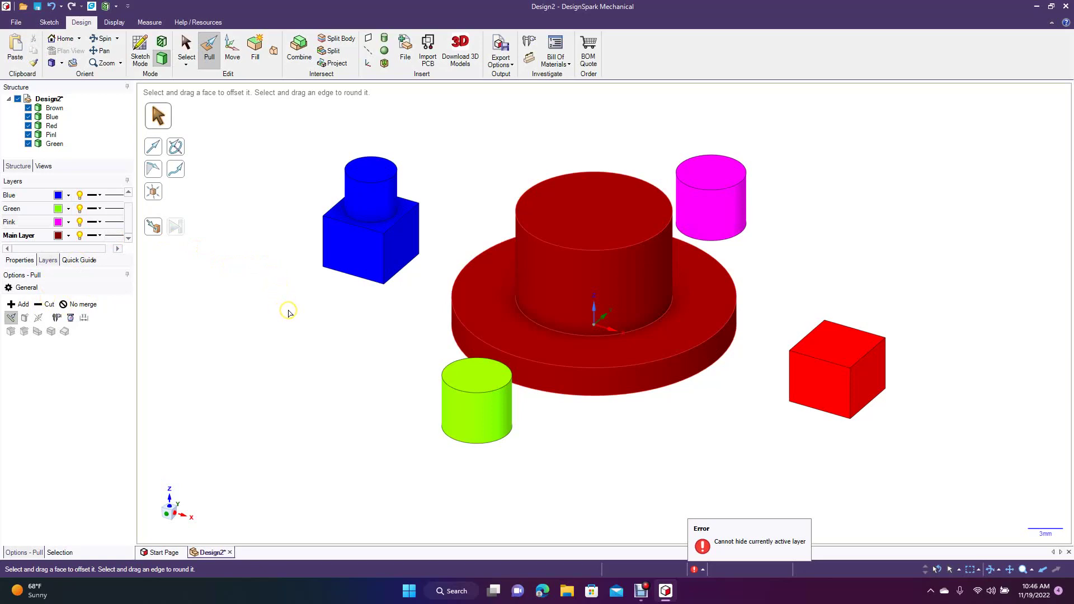
- Delete the Blue and Green layers so the block and cylinder turn red
{"action": "right_click", "coordinate": [12, 195]}
{"action": "left_click", "coordinate": [55, 291]}
{"action": "right_click", "coordinate": [300, 336]}
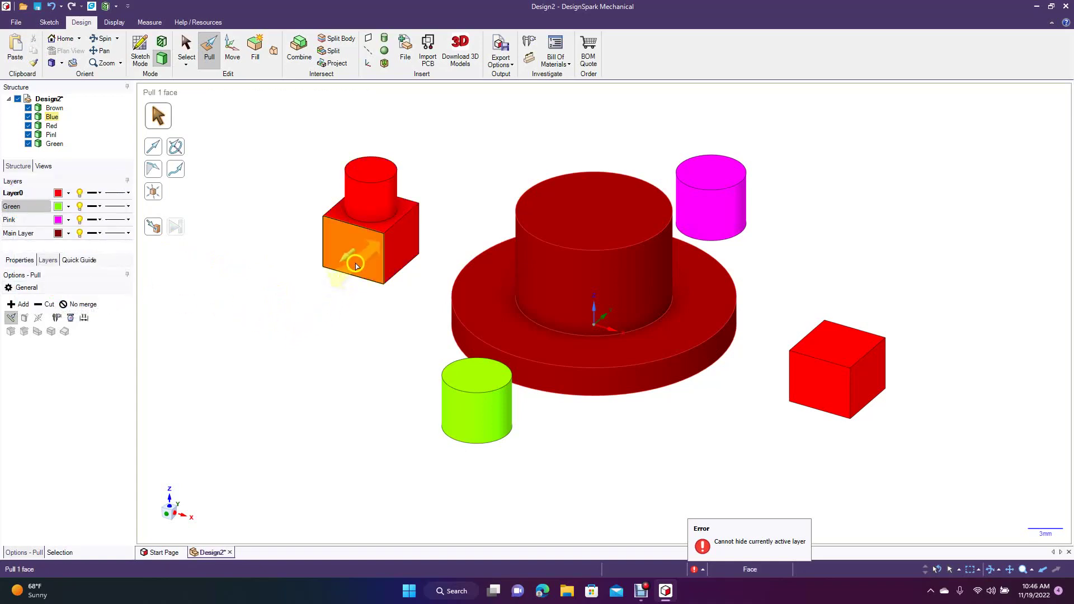
{"action": "right_click", "coordinate": [19, 208]}
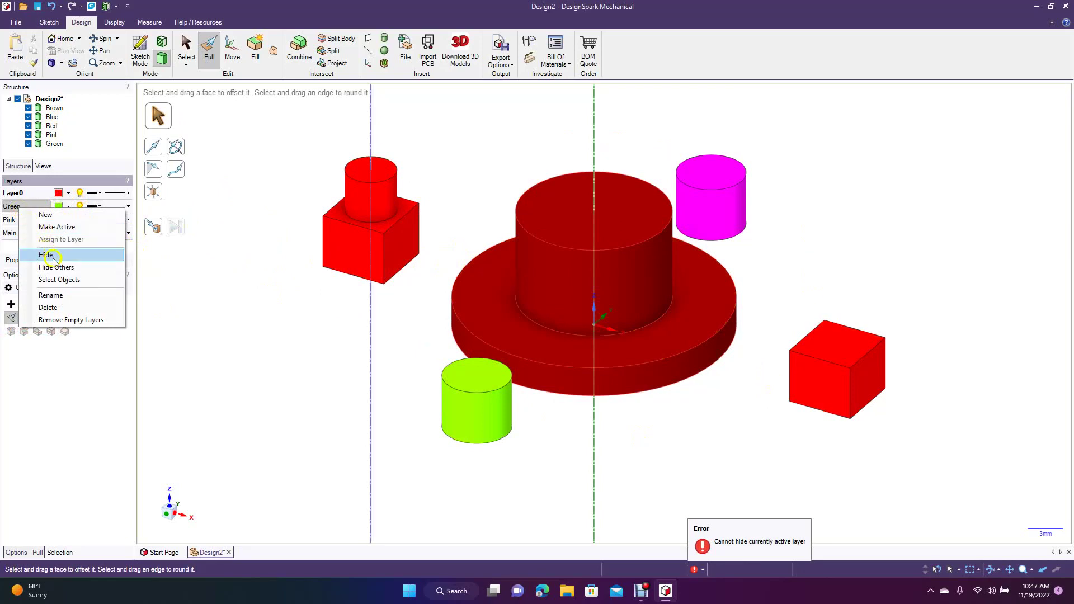
{"action": "left_click", "coordinate": [51, 307]}
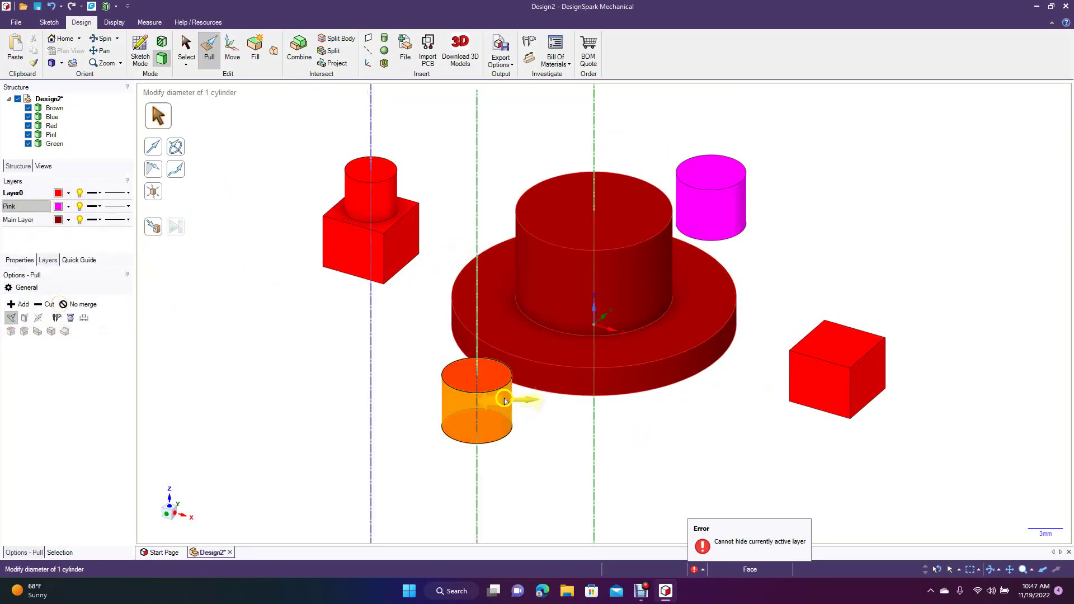
- Delete the Pink layer and Main Layer, leaving only Layer0
{"action": "left_click", "coordinate": [37, 196]}
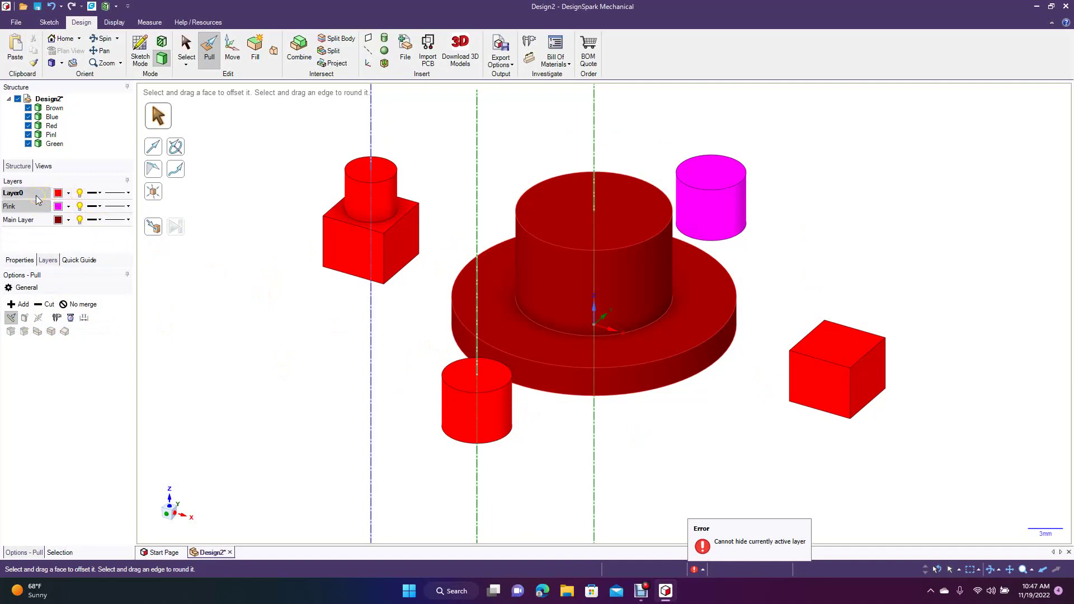
{"action": "right_click", "coordinate": [37, 199]}
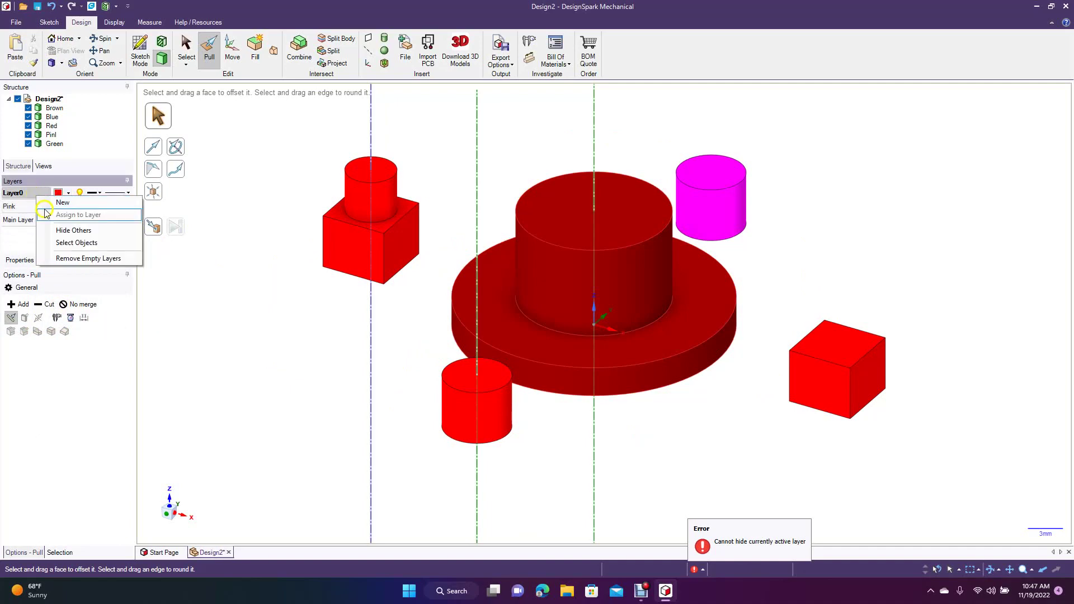
{"action": "left_click", "coordinate": [241, 301]}
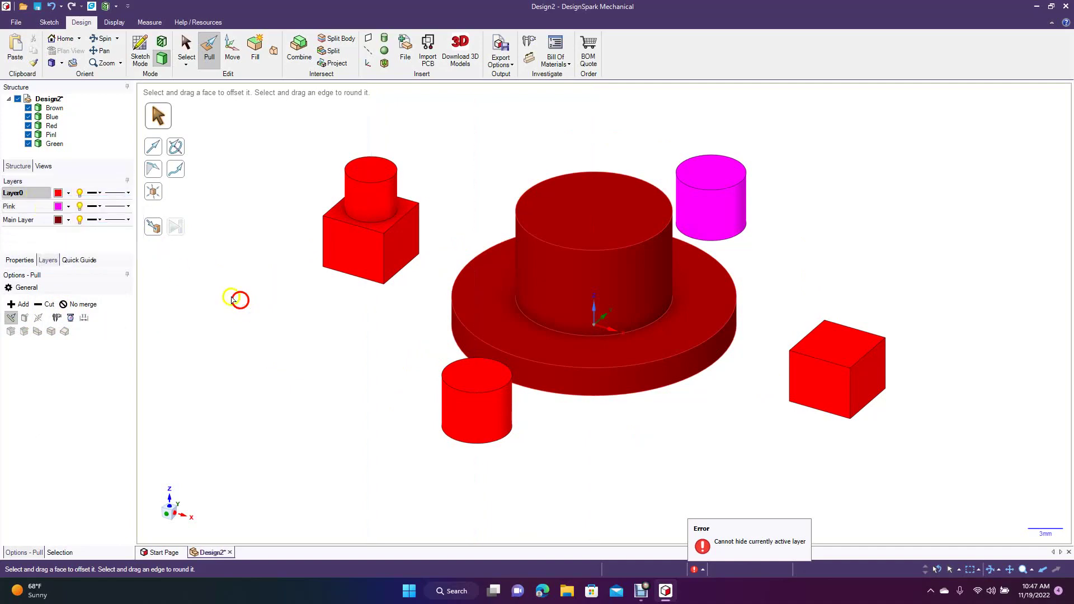
{"action": "right_click", "coordinate": [33, 207]}
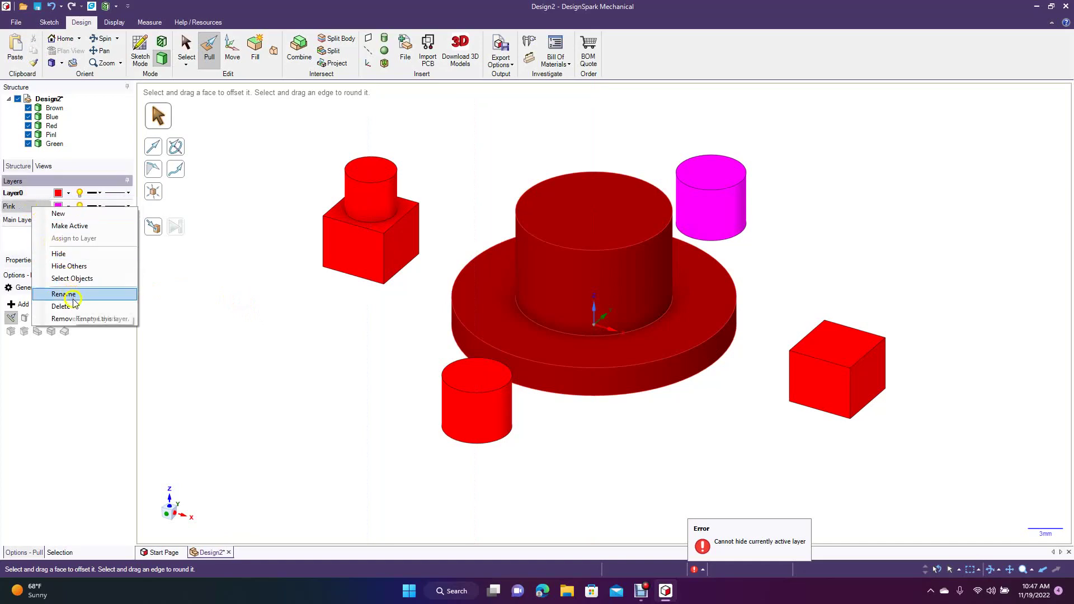
{"action": "left_click", "coordinate": [61, 306]}
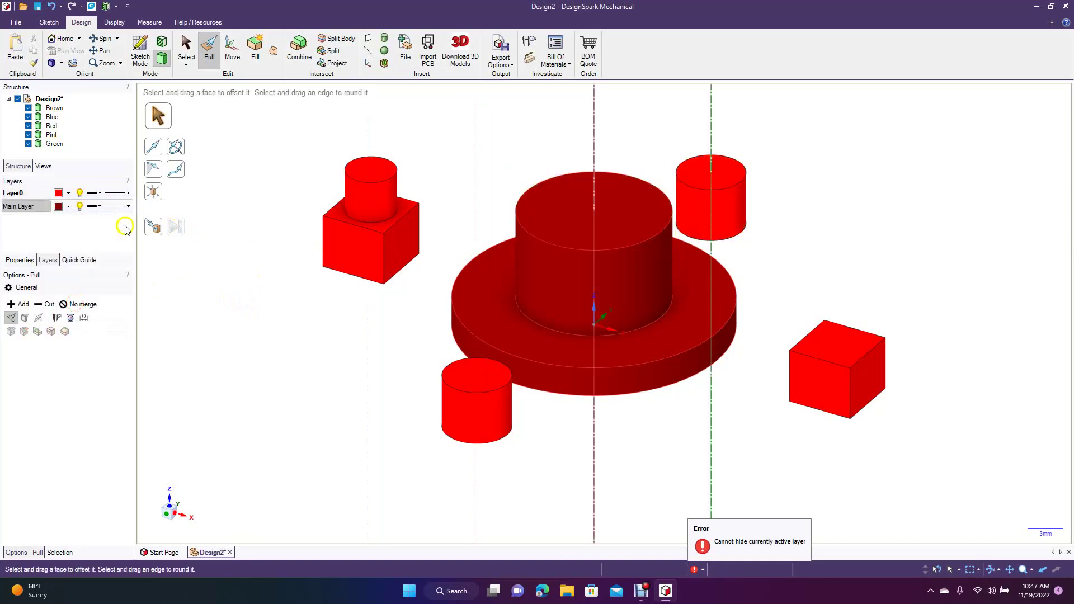
{"action": "right_click", "coordinate": [33, 208]}
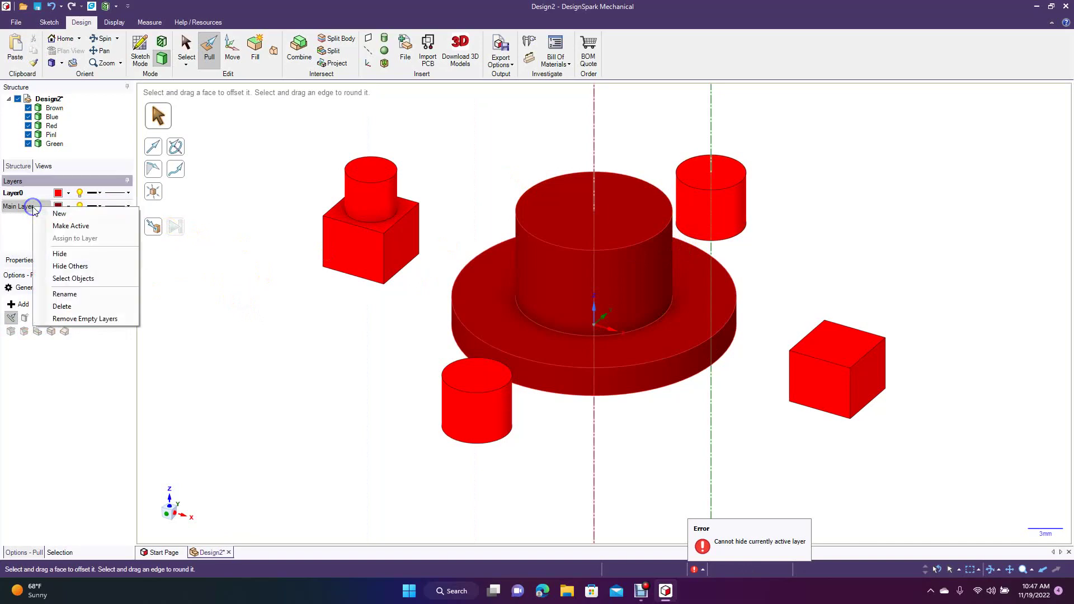
{"action": "left_click", "coordinate": [72, 305]}
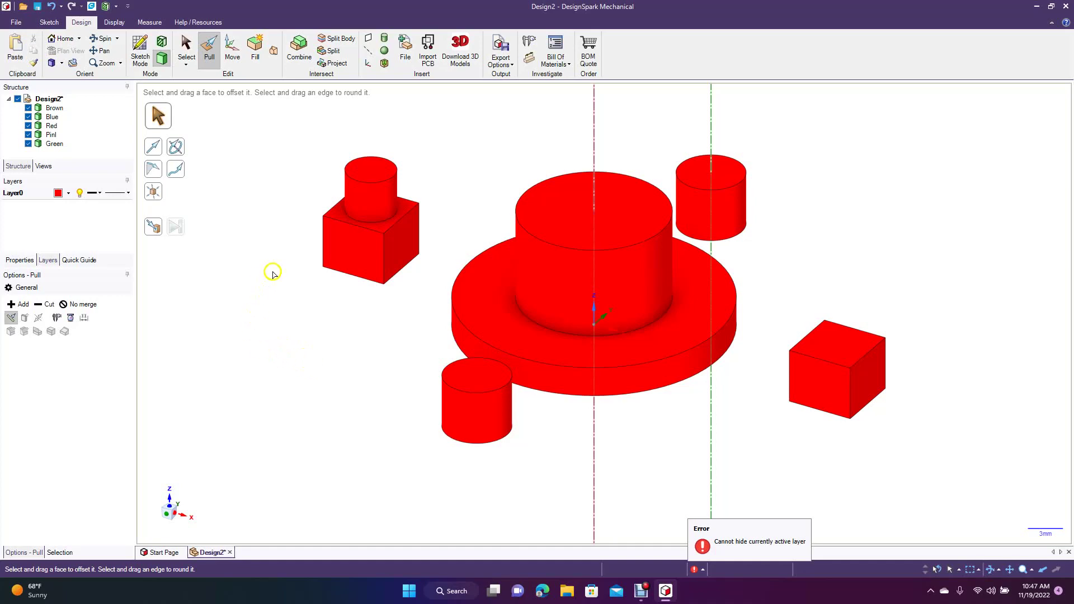
{"action": "left_click", "coordinate": [118, 194]}
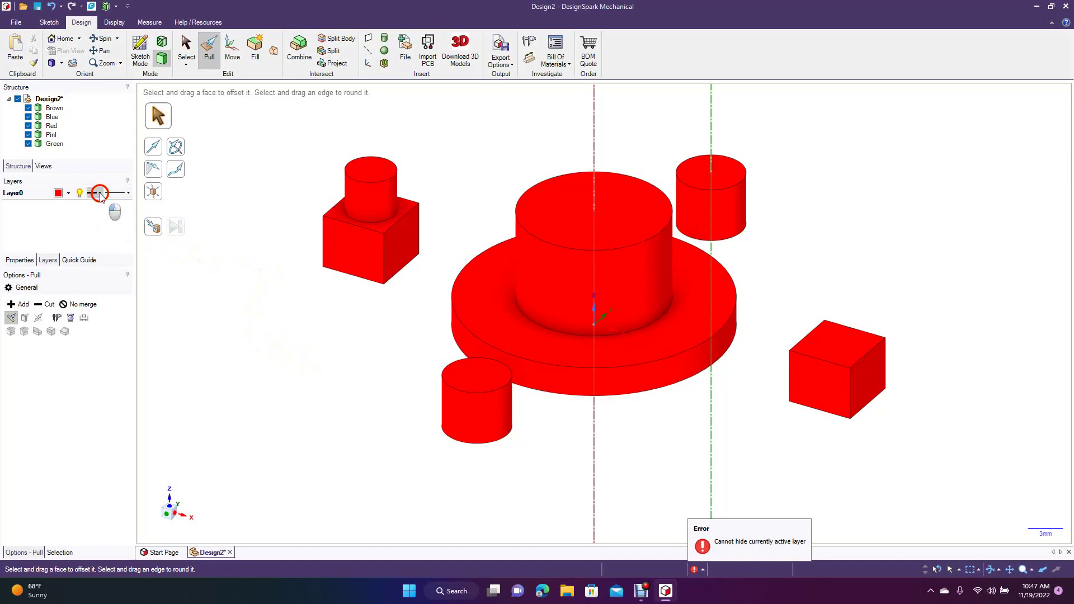
{"action": "left_click", "coordinate": [100, 193]}
{"action": "left_click", "coordinate": [98, 193]}
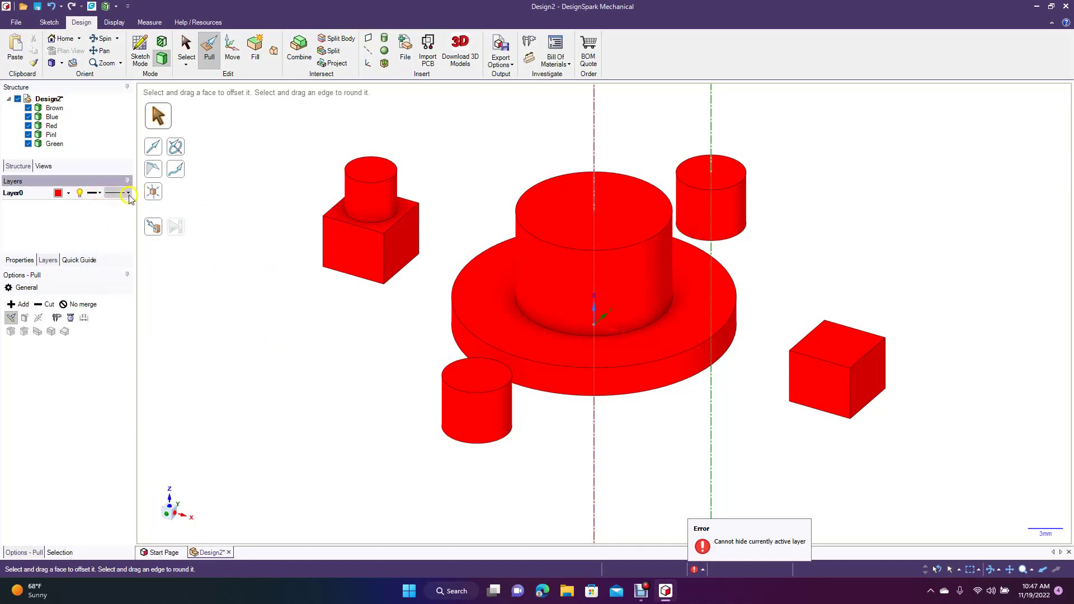
{"action": "left_click", "coordinate": [128, 193]}
{"action": "left_click", "coordinate": [127, 194]}
{"action": "left_click", "coordinate": [246, 296]}
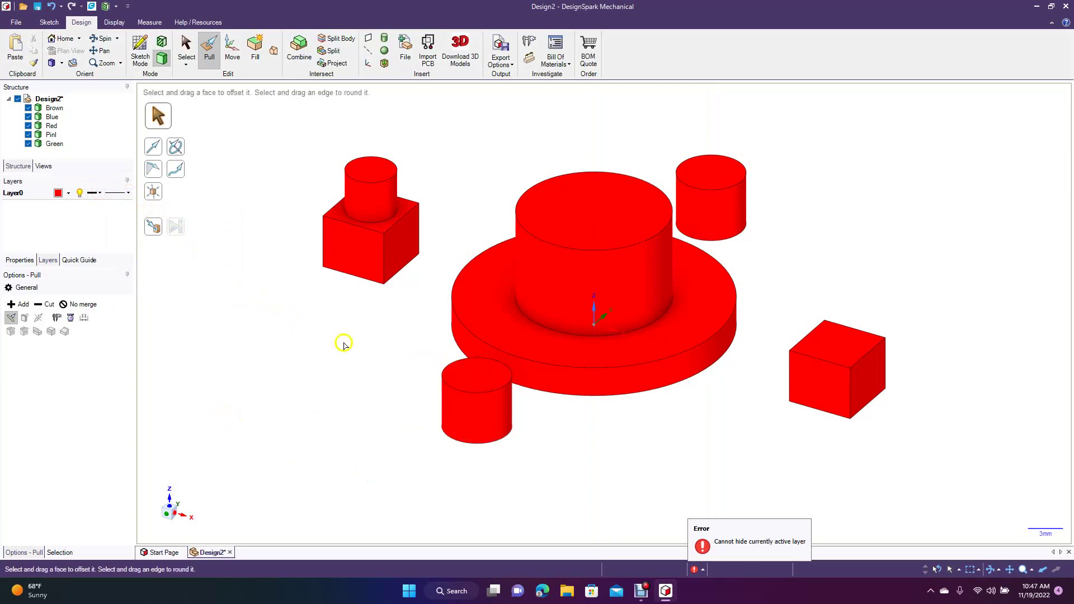